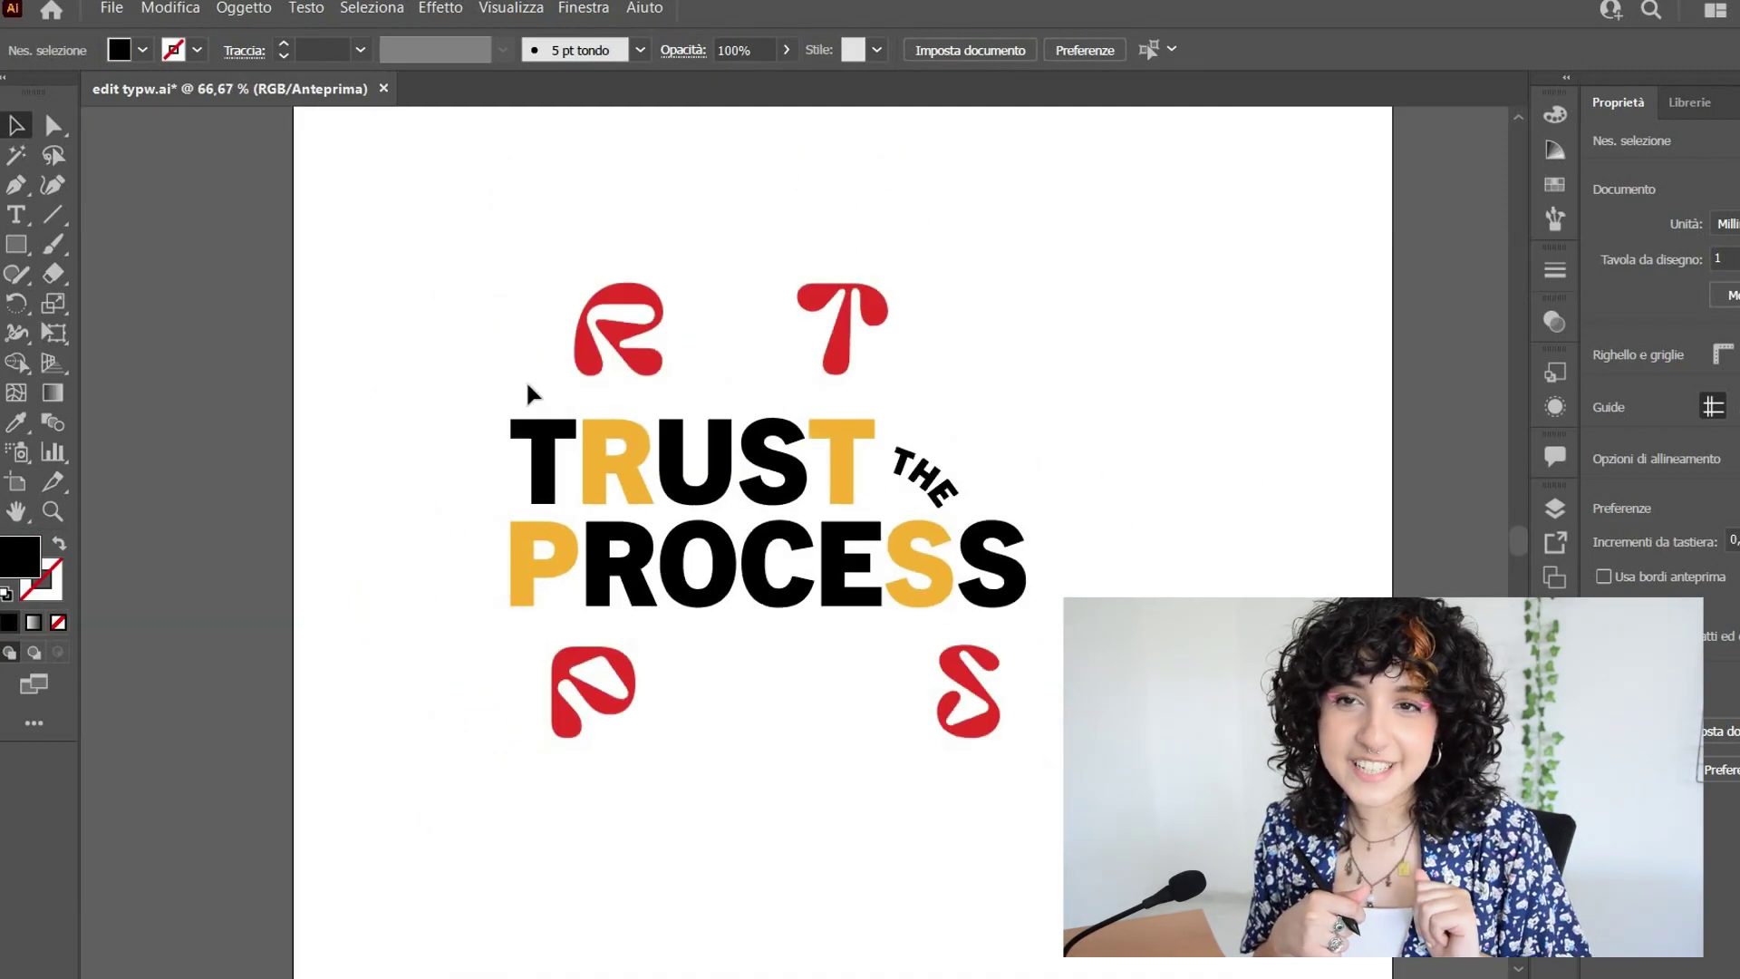
# Nudge the TRUST THE PROCESS lettering slightly to the right among the red shapes.
pyautogui.moveTo(1002, 555); pyautogui.dragTo(1068, 536)
# Deselect everything and save the document.
pyautogui.hotkey('ctrl', 'shift', 'a')
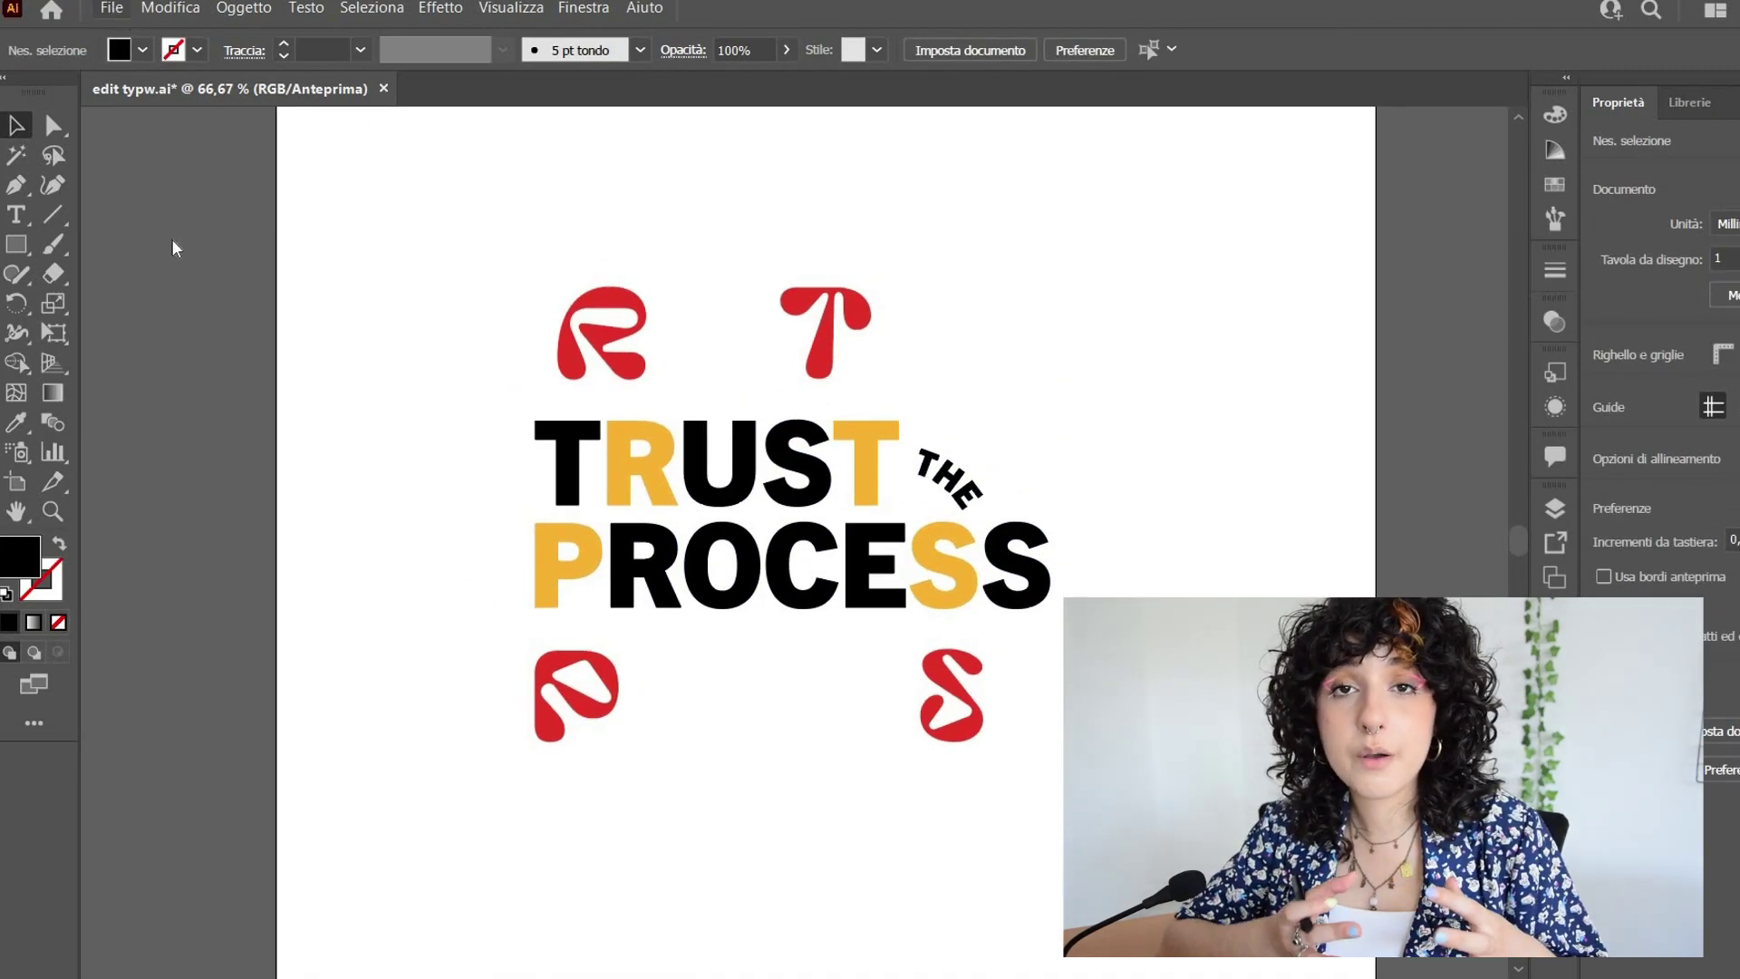
pyautogui.click(112, 7)
pyautogui.click(362, 221)
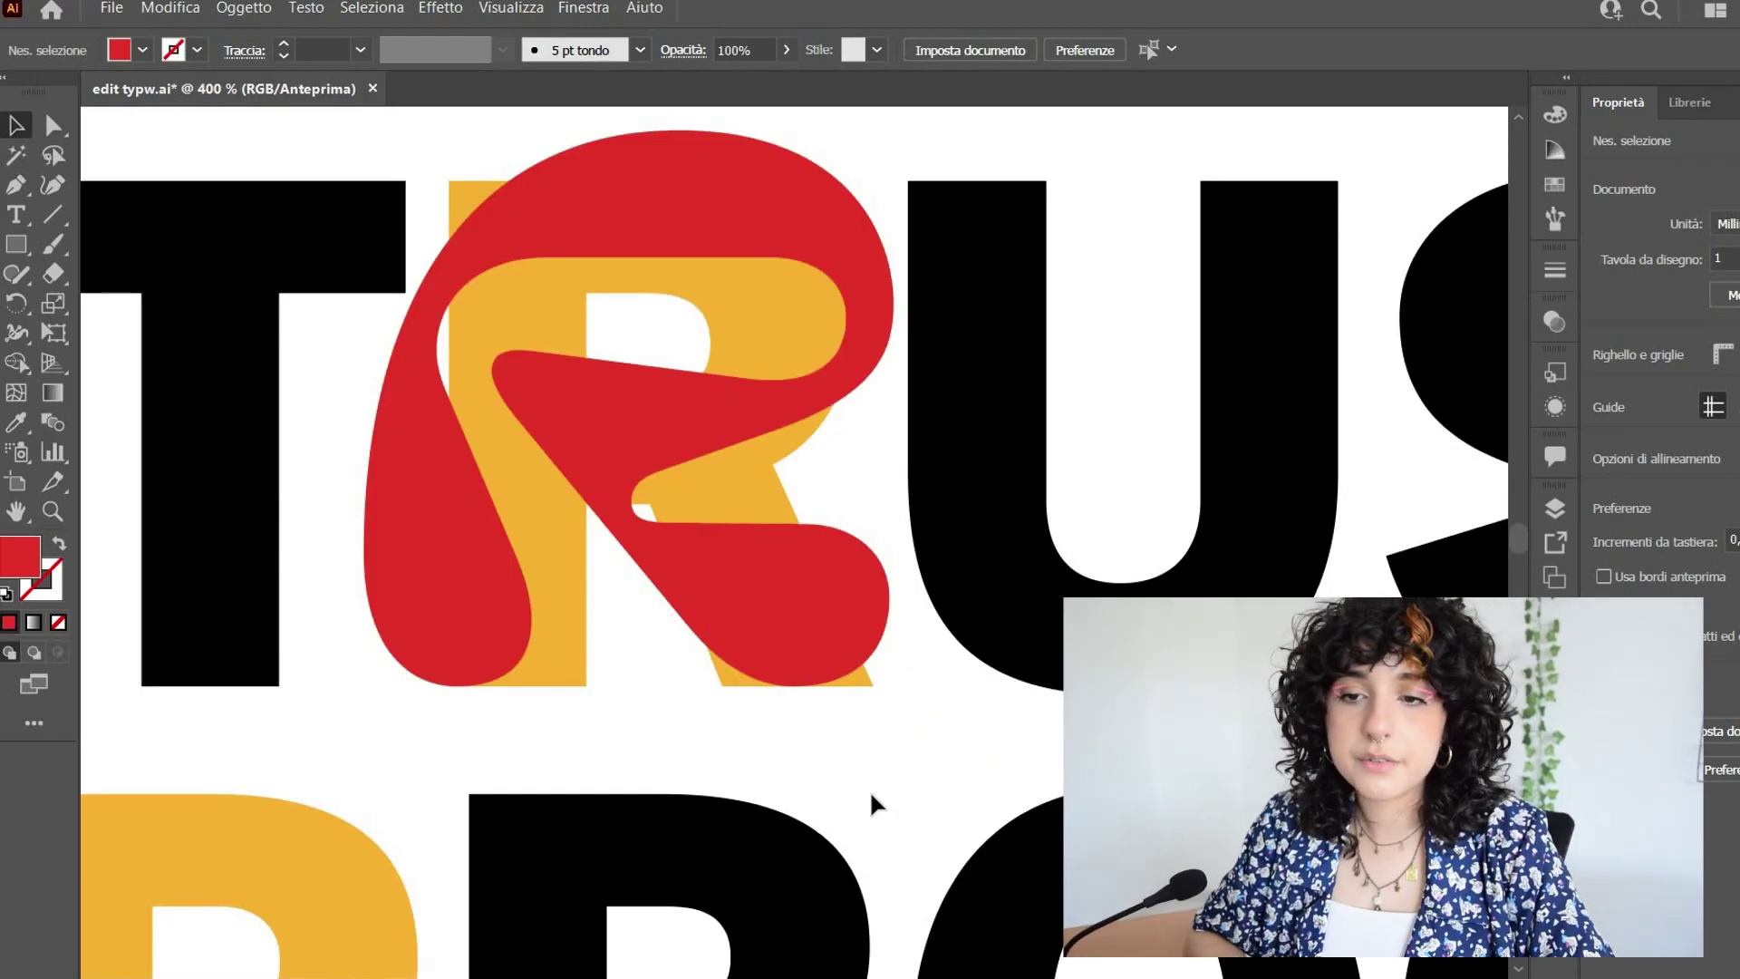
# Erase the red custom R's stem and top, keeping only its teardrop leg.
pyautogui.click(635, 439)
pyautogui.hotkey('shift', 'e')
pyautogui.moveTo(381, 288)
pyautogui.mouseDown()
pyautogui.moveTo(386, 428)
pyautogui.moveTo(407, 400)
pyautogui.moveTo(508, 663)
pyautogui.moveTo(377, 495)
pyautogui.moveTo(410, 647)
pyautogui.mouseUp()
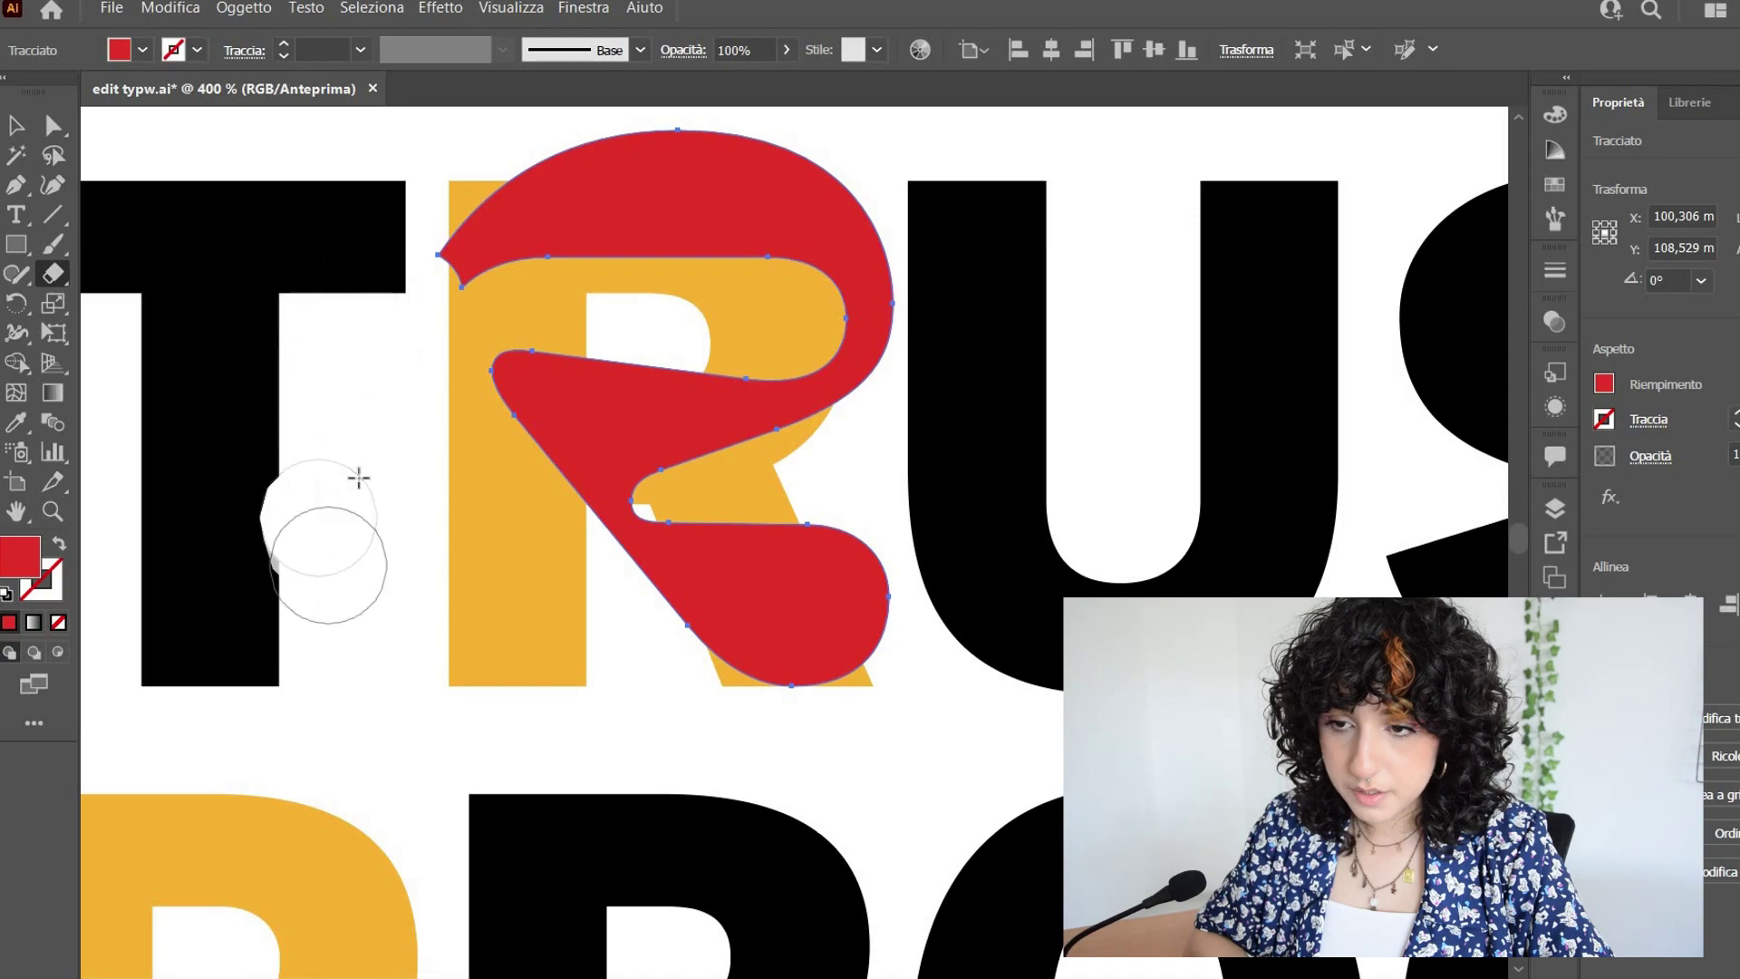
pyautogui.moveTo(438, 276); pyautogui.dragTo(514, 233)
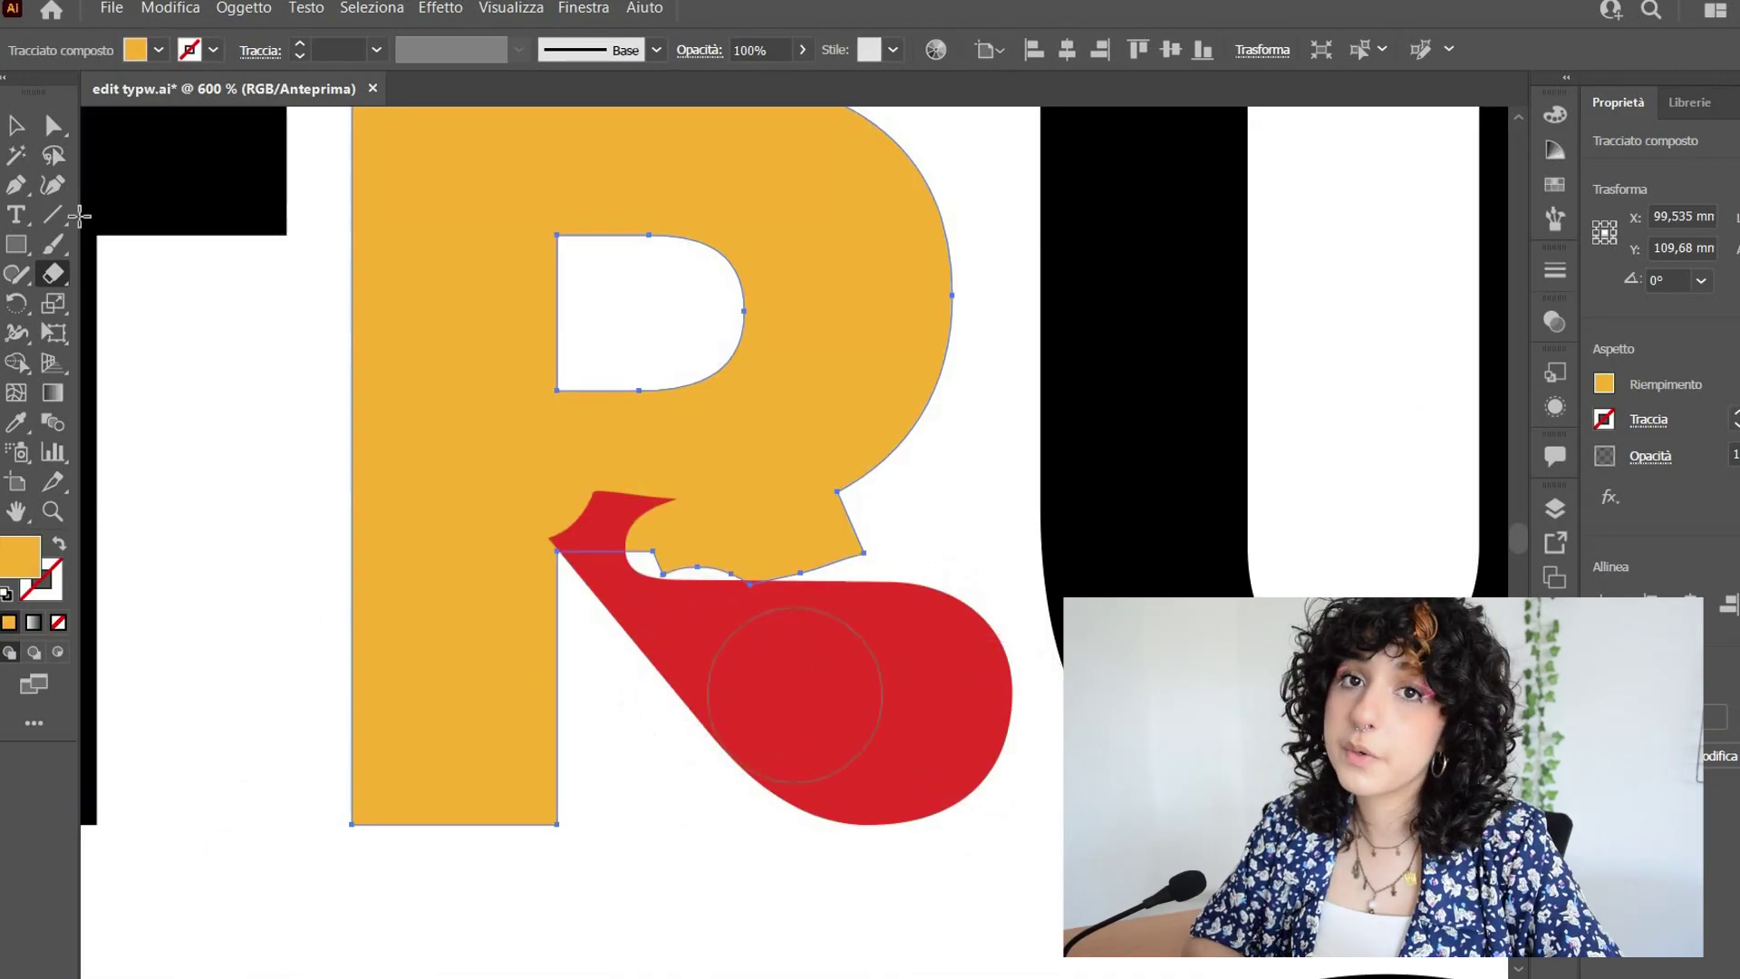
pyautogui.press('v')
pyautogui.click(209, 374)
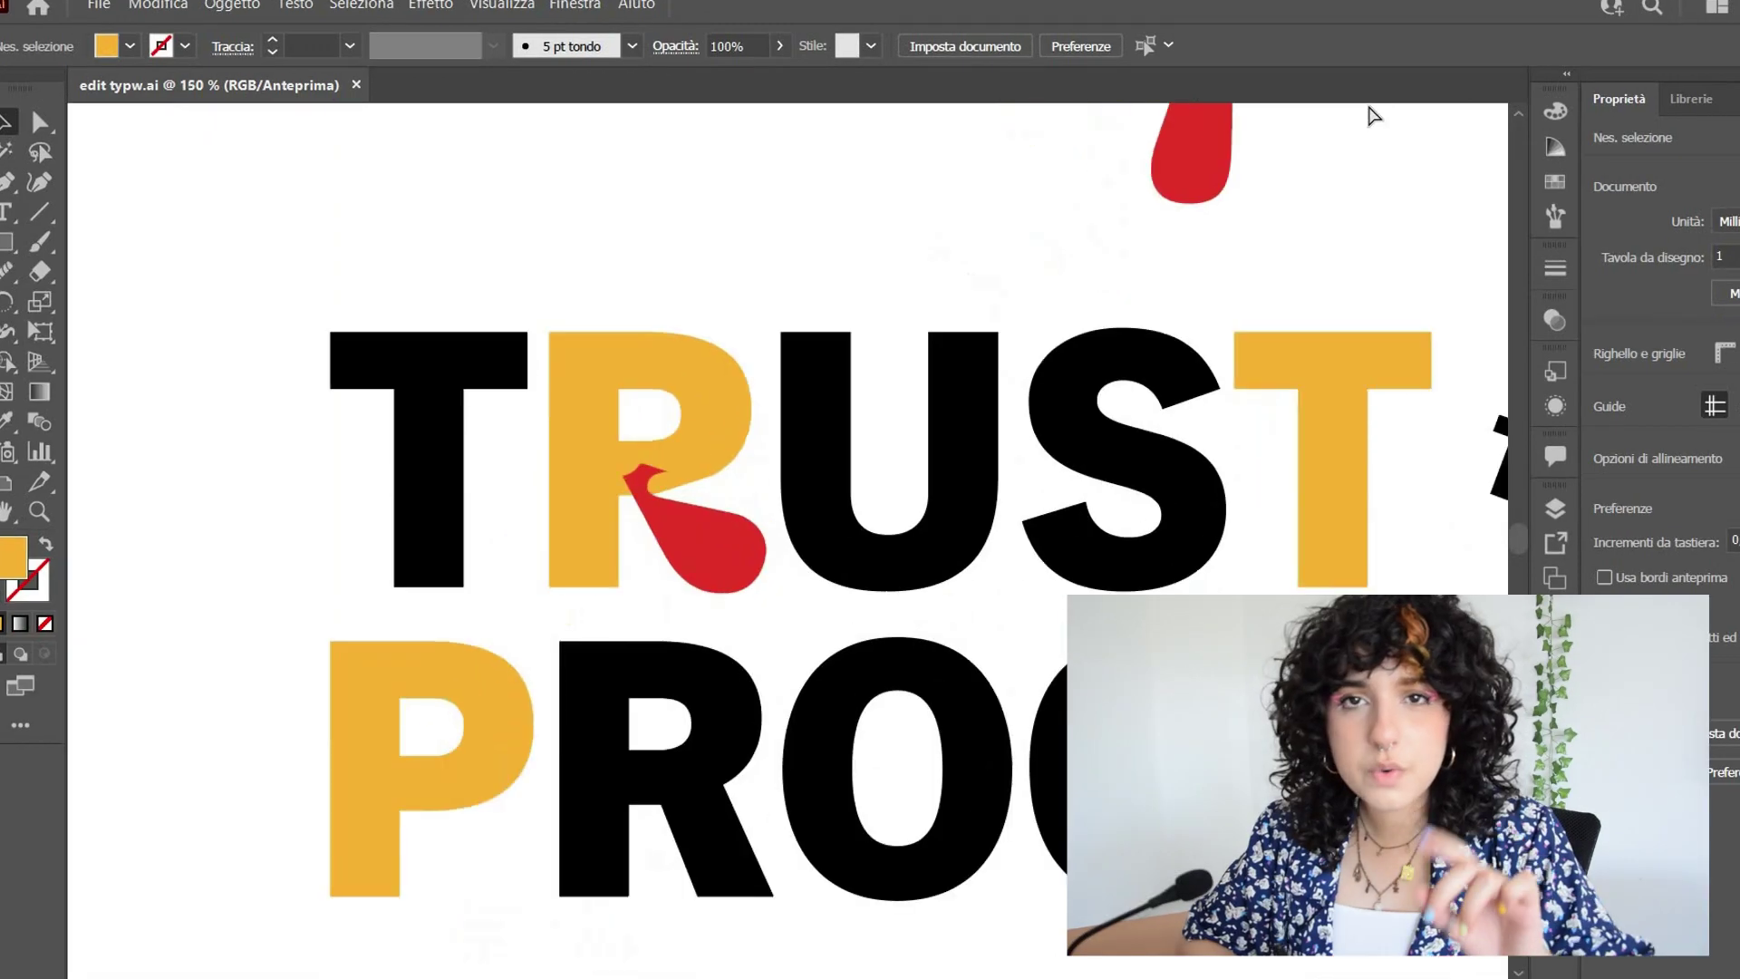
# Rotate the red teardrop to line up with the R's leg and merge them with Shape Builder.
pyautogui.hotkey('ctrl', '+')
pyautogui.hotkey('ctrl', '+')
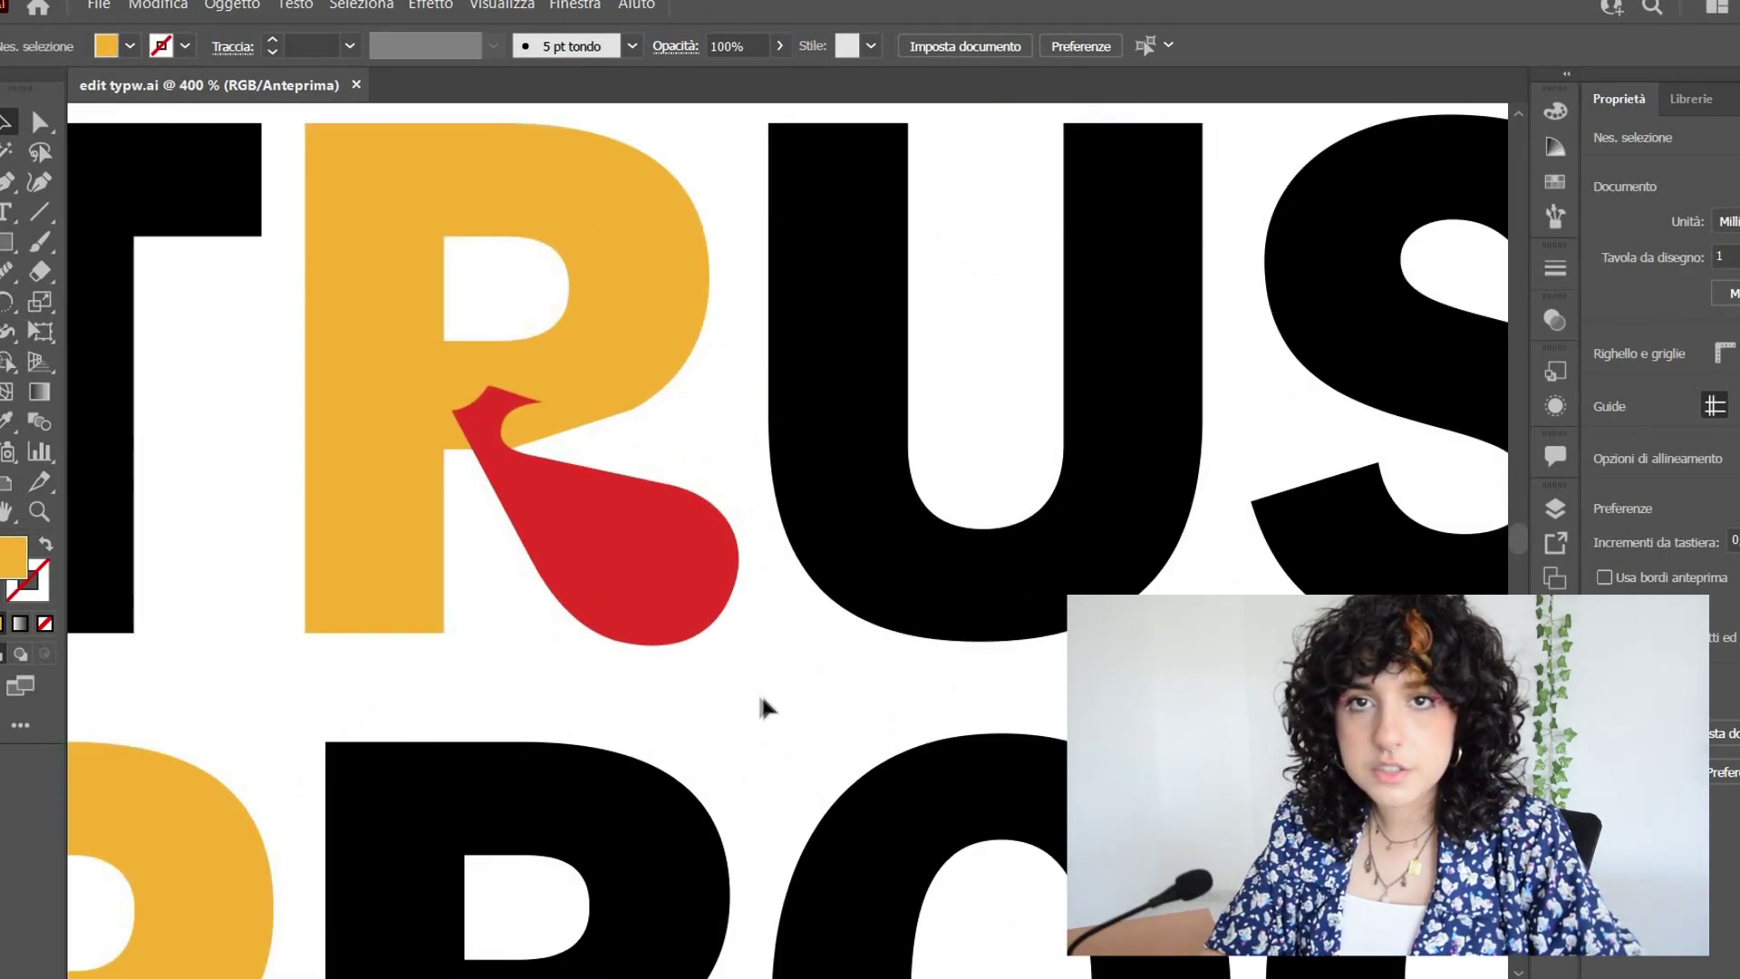
pyautogui.hscroll(-3, 597, 398)
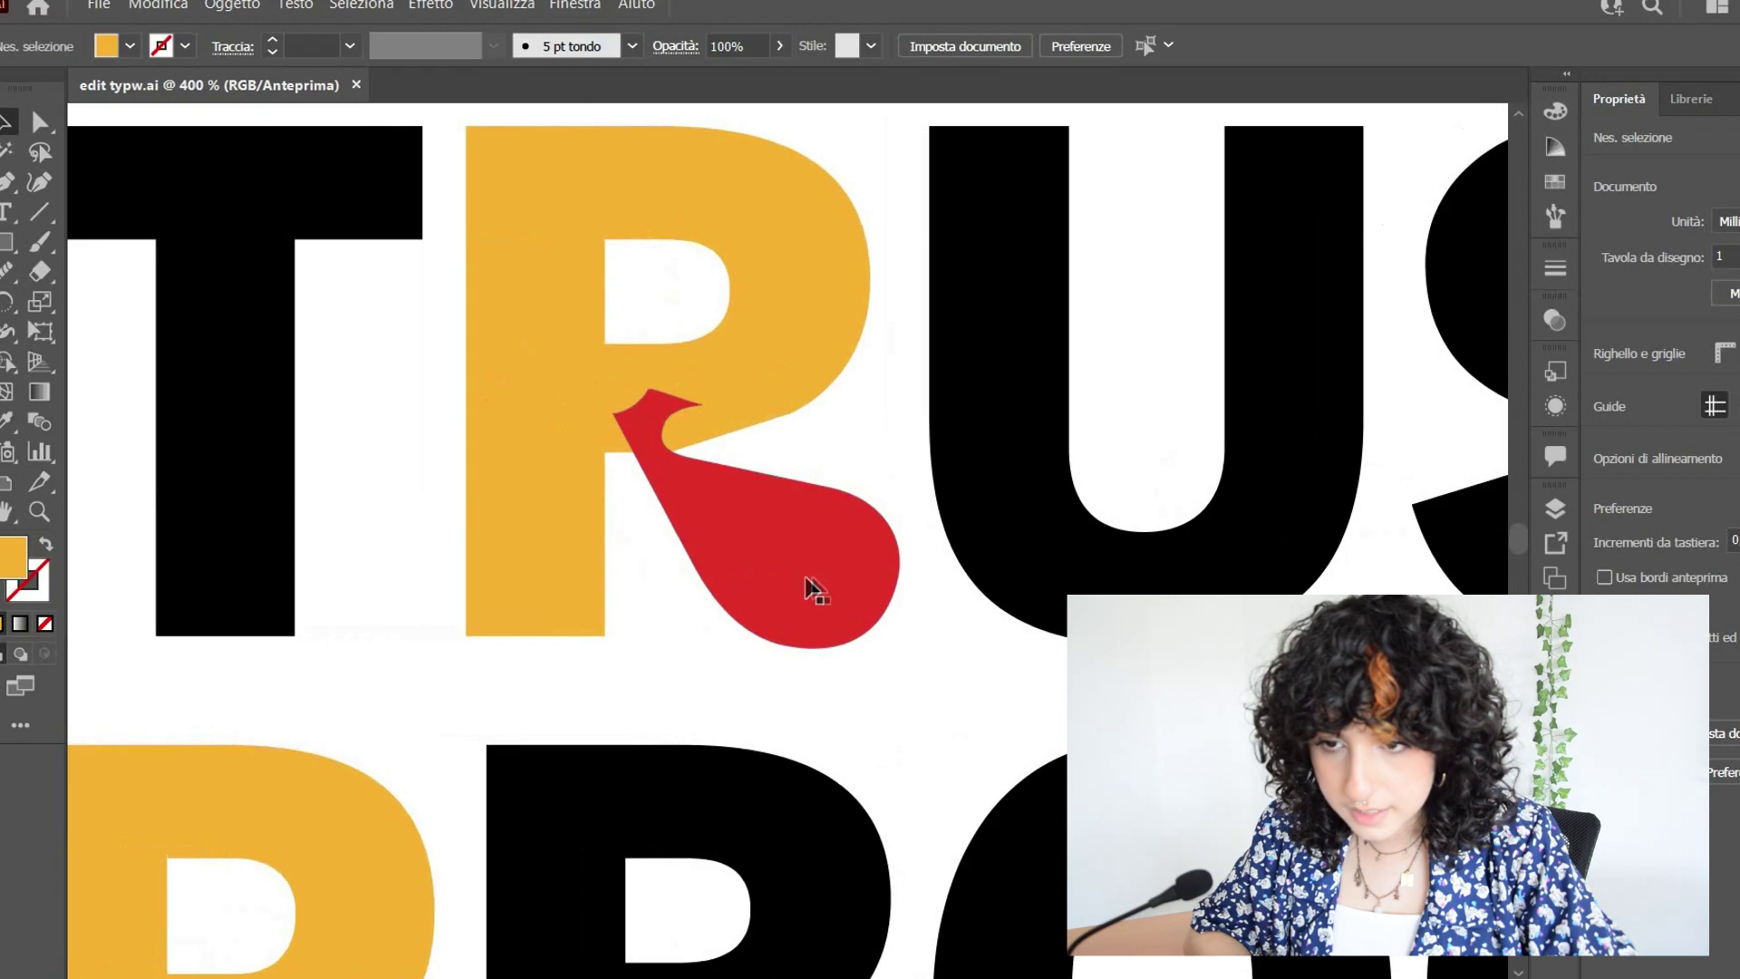
pyautogui.moveTo(892, 670); pyautogui.dragTo(952, 587)
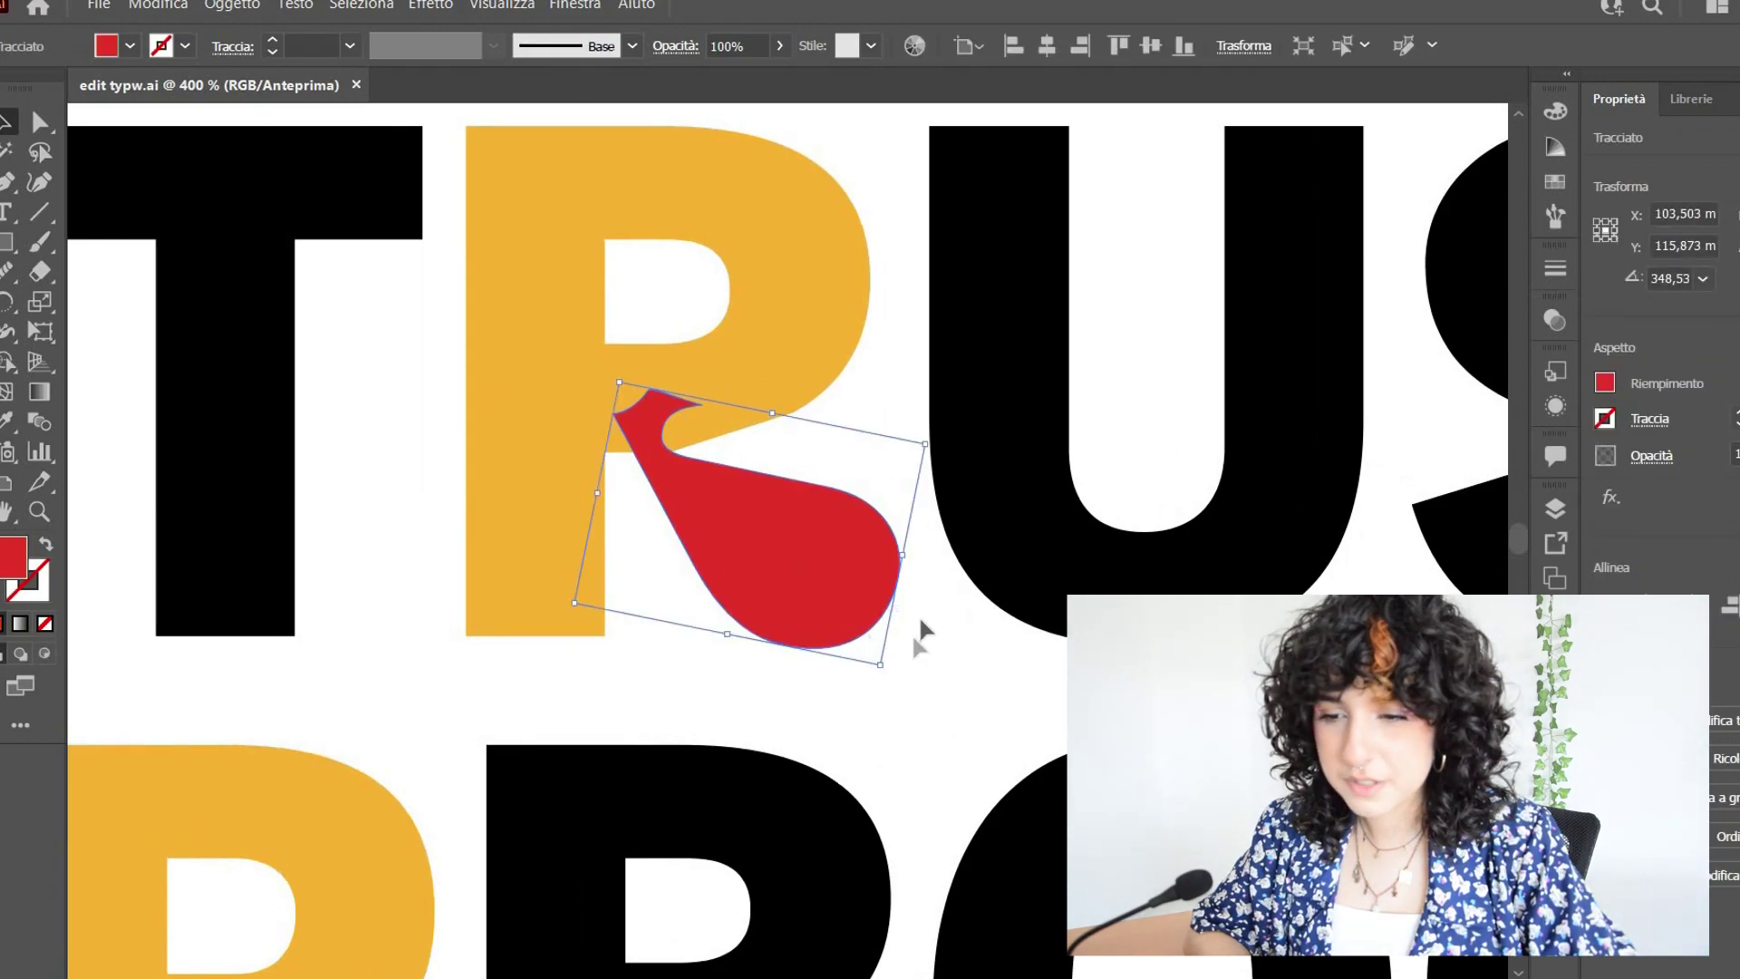
pyautogui.hotkey('ctrl', '=')
pyautogui.moveTo(975, 768); pyautogui.dragTo(1003, 780)
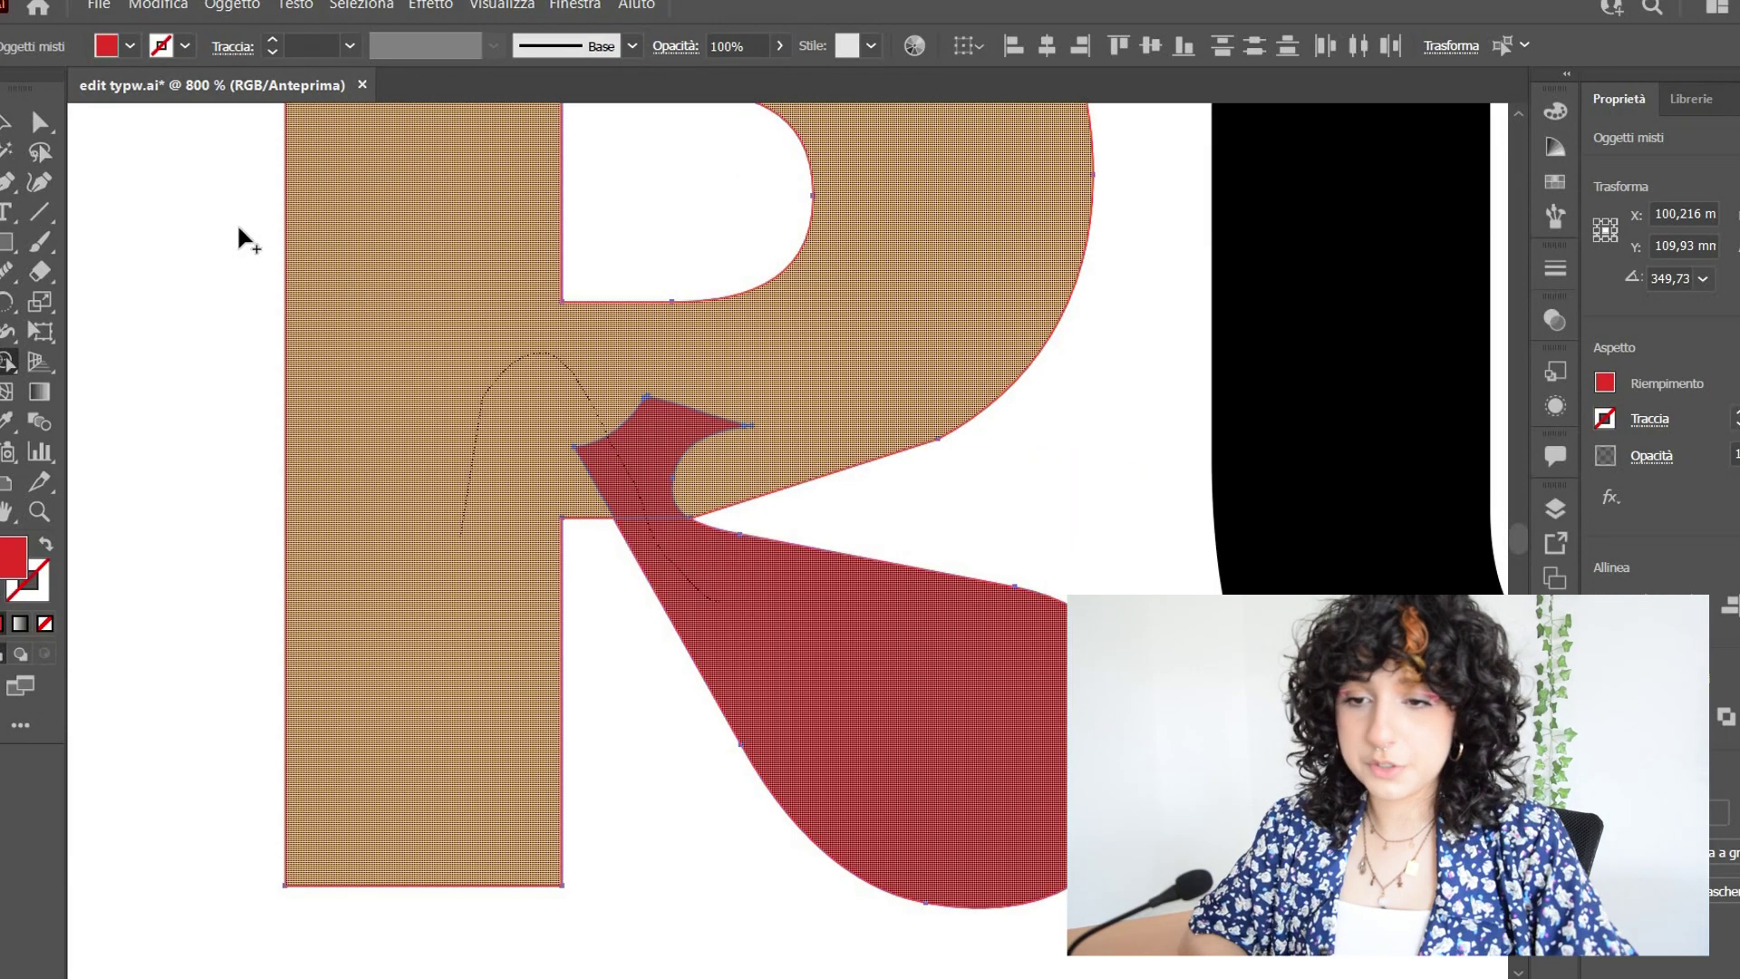
pyautogui.moveTo(241, 233); pyautogui.dragTo(86, 120)
# Fill the merged R with the light yellow-orange swatch to match the other accent letters.
pyautogui.press('v')
pyautogui.click(238, 172)
pyautogui.click(291, 159)
pyautogui.click(145, 45)
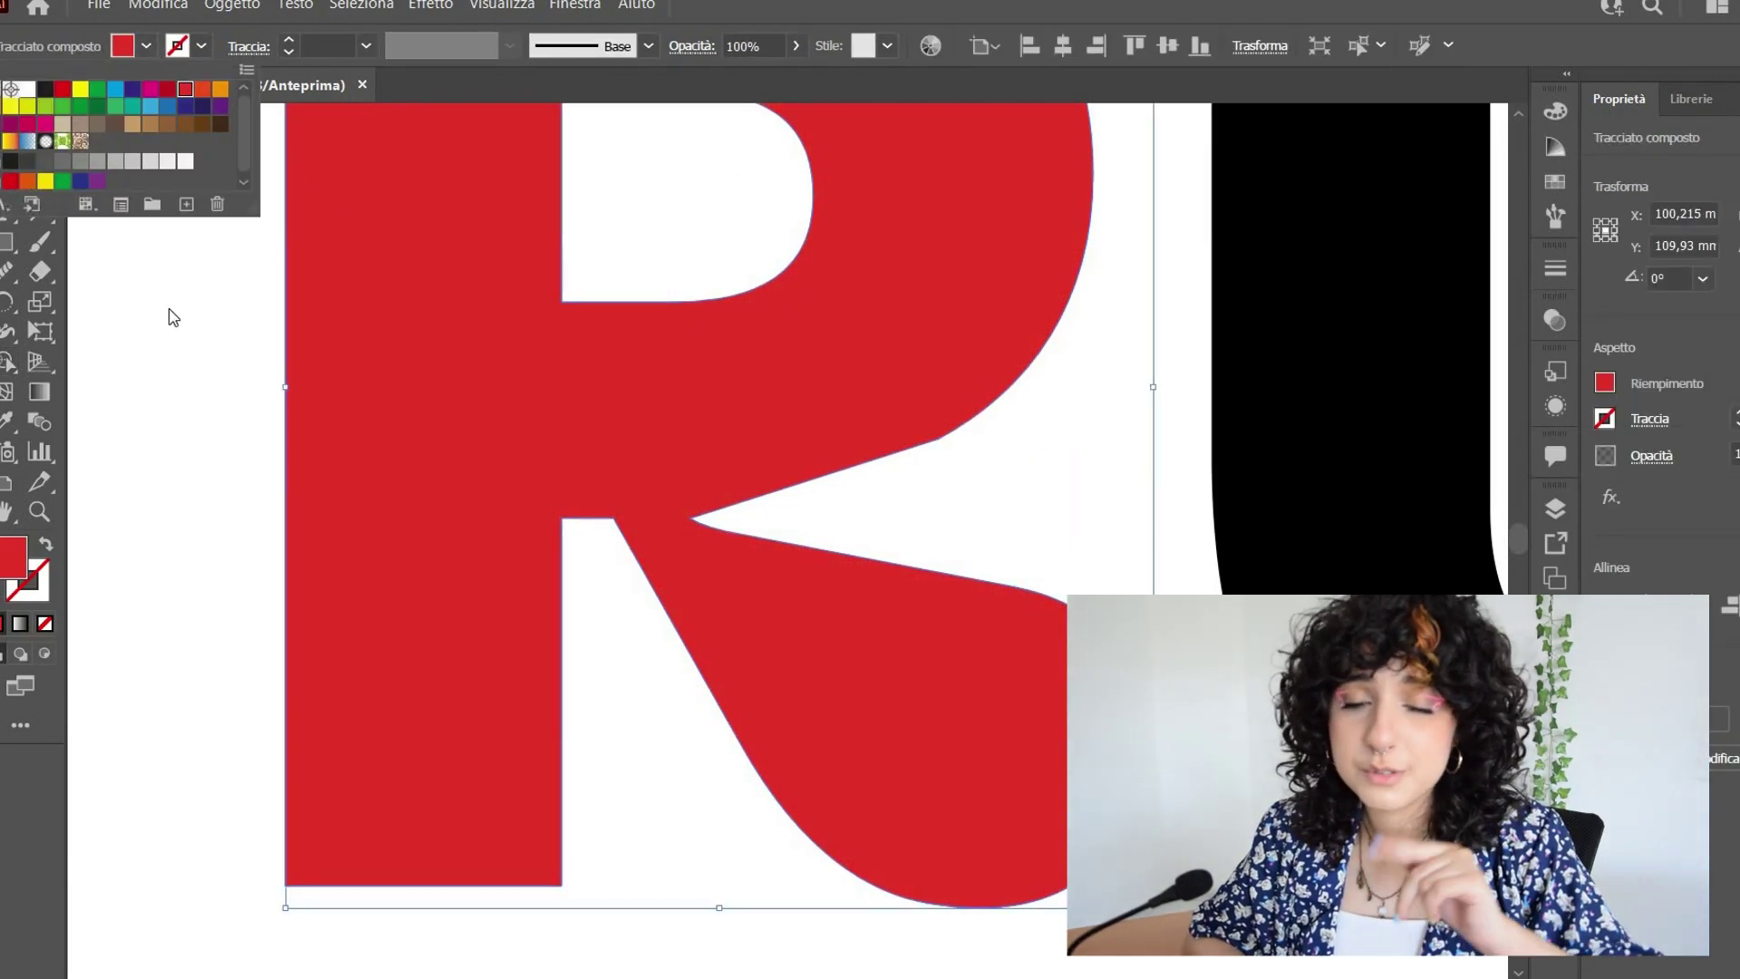
pyautogui.click(219, 88)
pyautogui.click(165, 313)
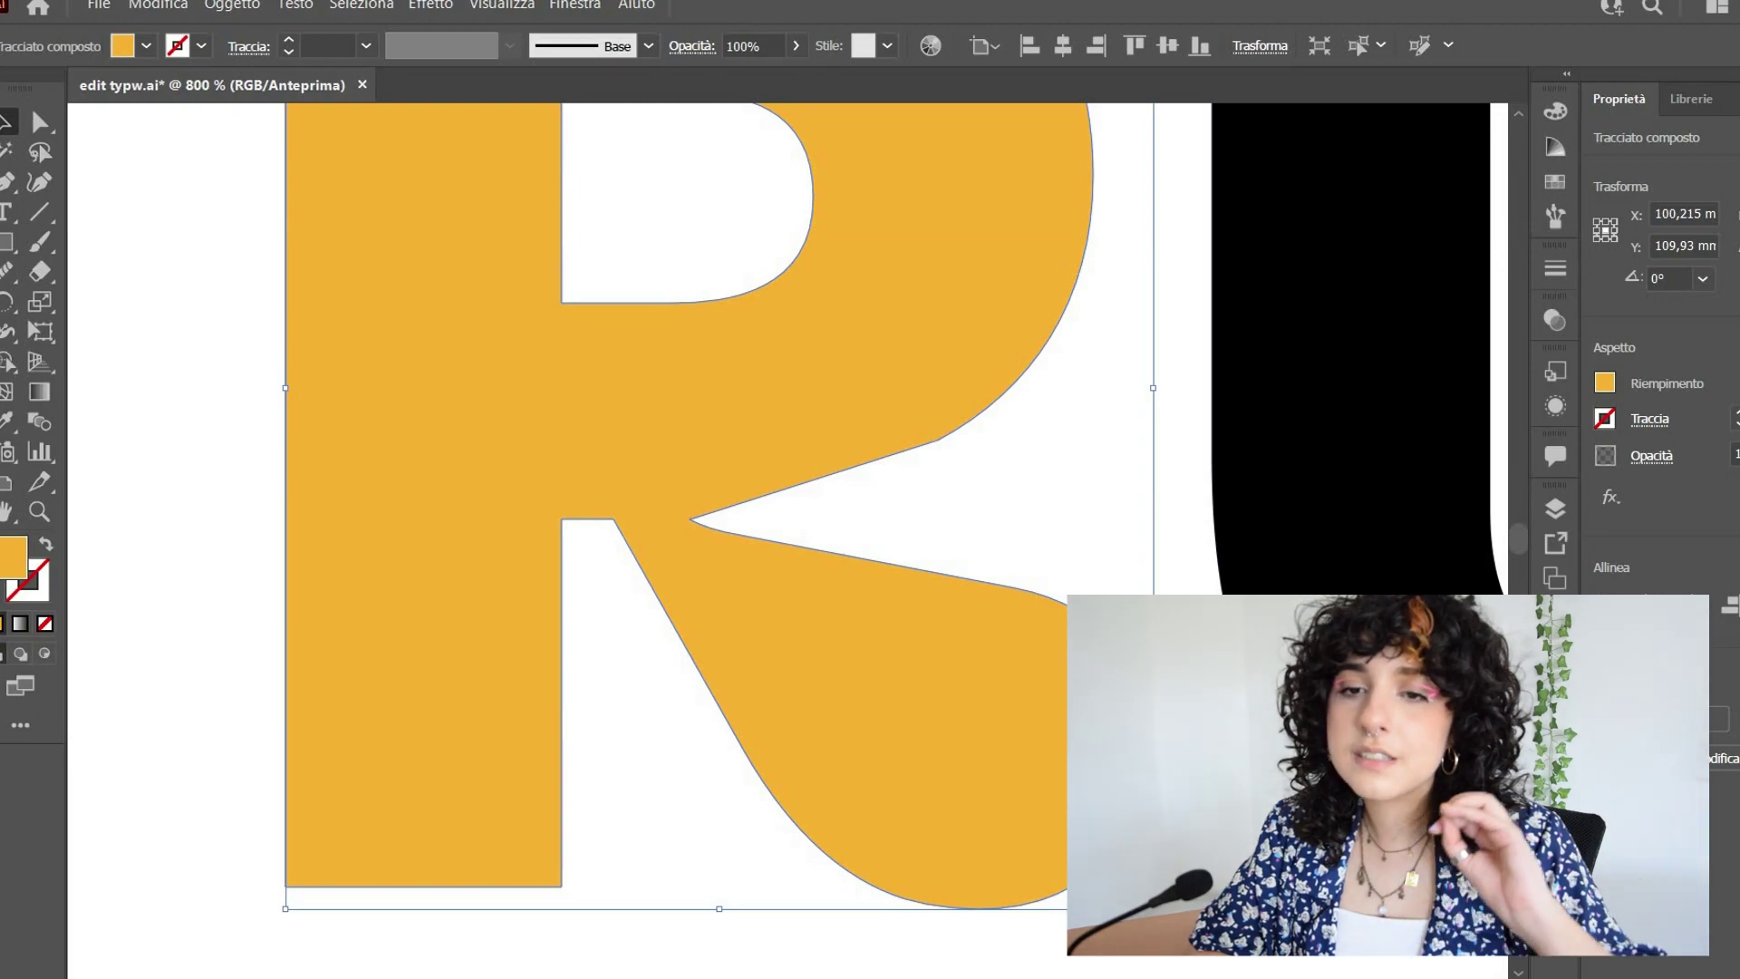
pyautogui.hotkey('ctrl', 'shift', 'a')
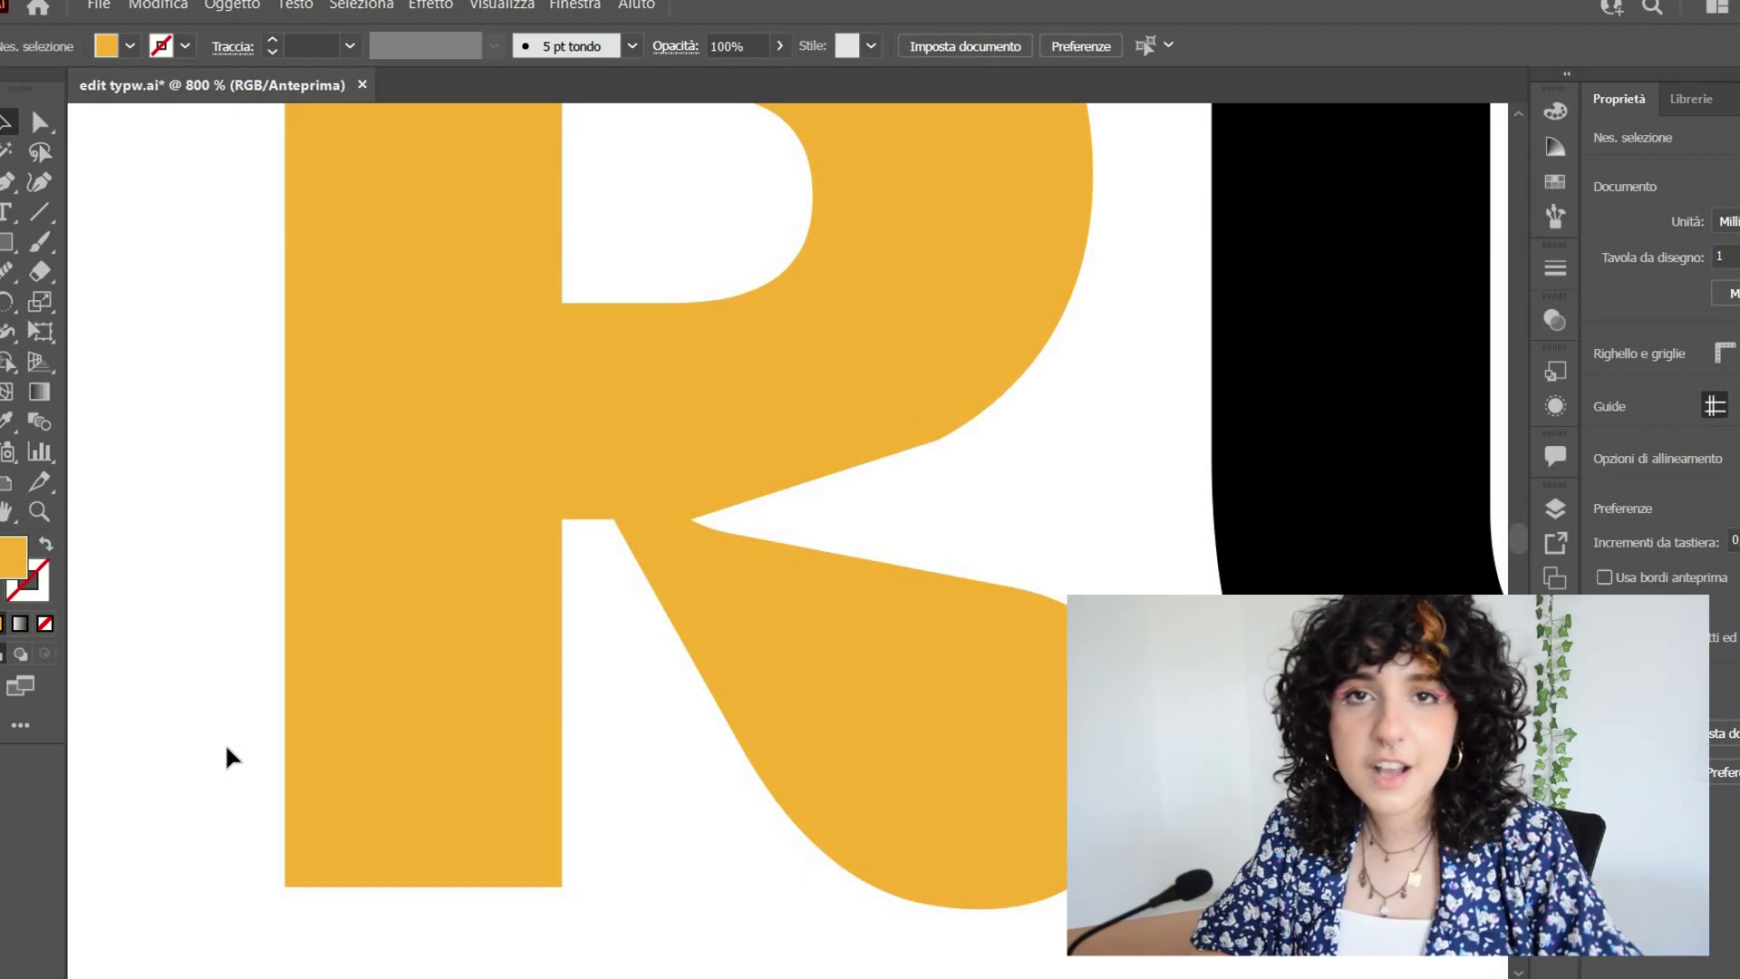
# Redraw the R's upper-right curve and the inner corner under its bowl with the Pencil.
pyautogui.click(9, 271)
pyautogui.moveTo(9, 271)
pyautogui.mouseDown()
pyautogui.moveTo(99, 306)
pyautogui.moveTo(151, 387)
pyautogui.mouseUp()
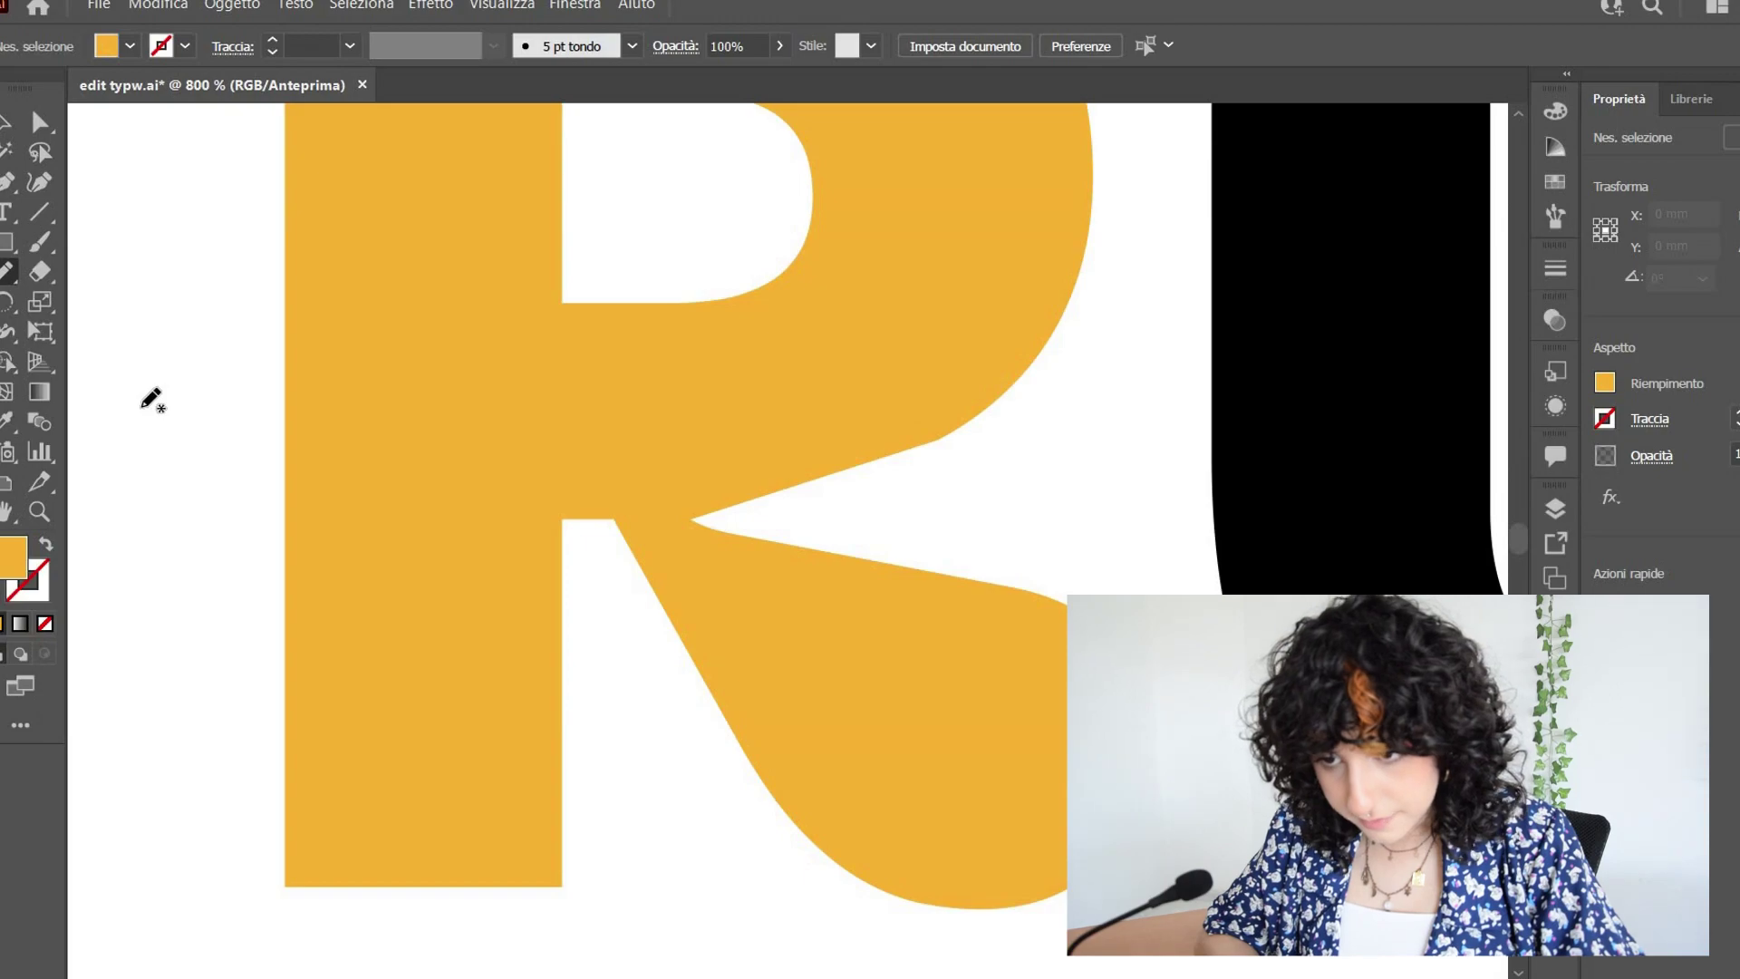
pyautogui.keyDown('ctrl'); pyautogui.click(901, 454); pyautogui.keyUp('ctrl')
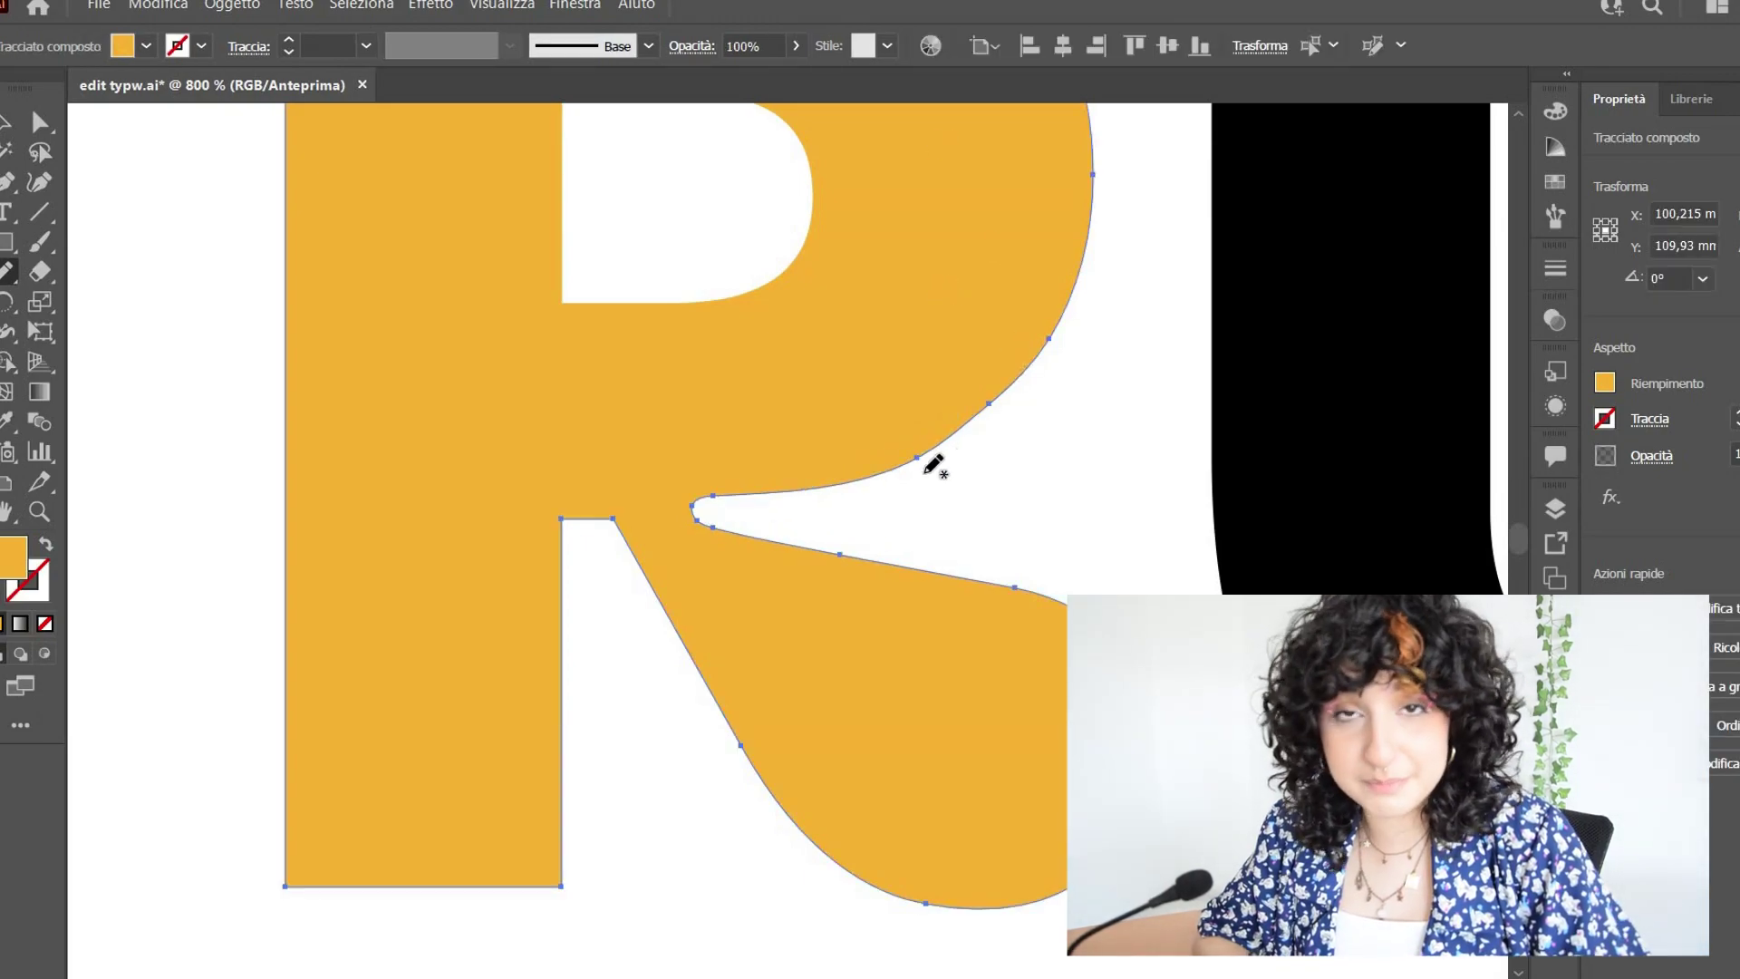
pyautogui.moveTo(954, 434); pyautogui.dragTo(1092, 297)
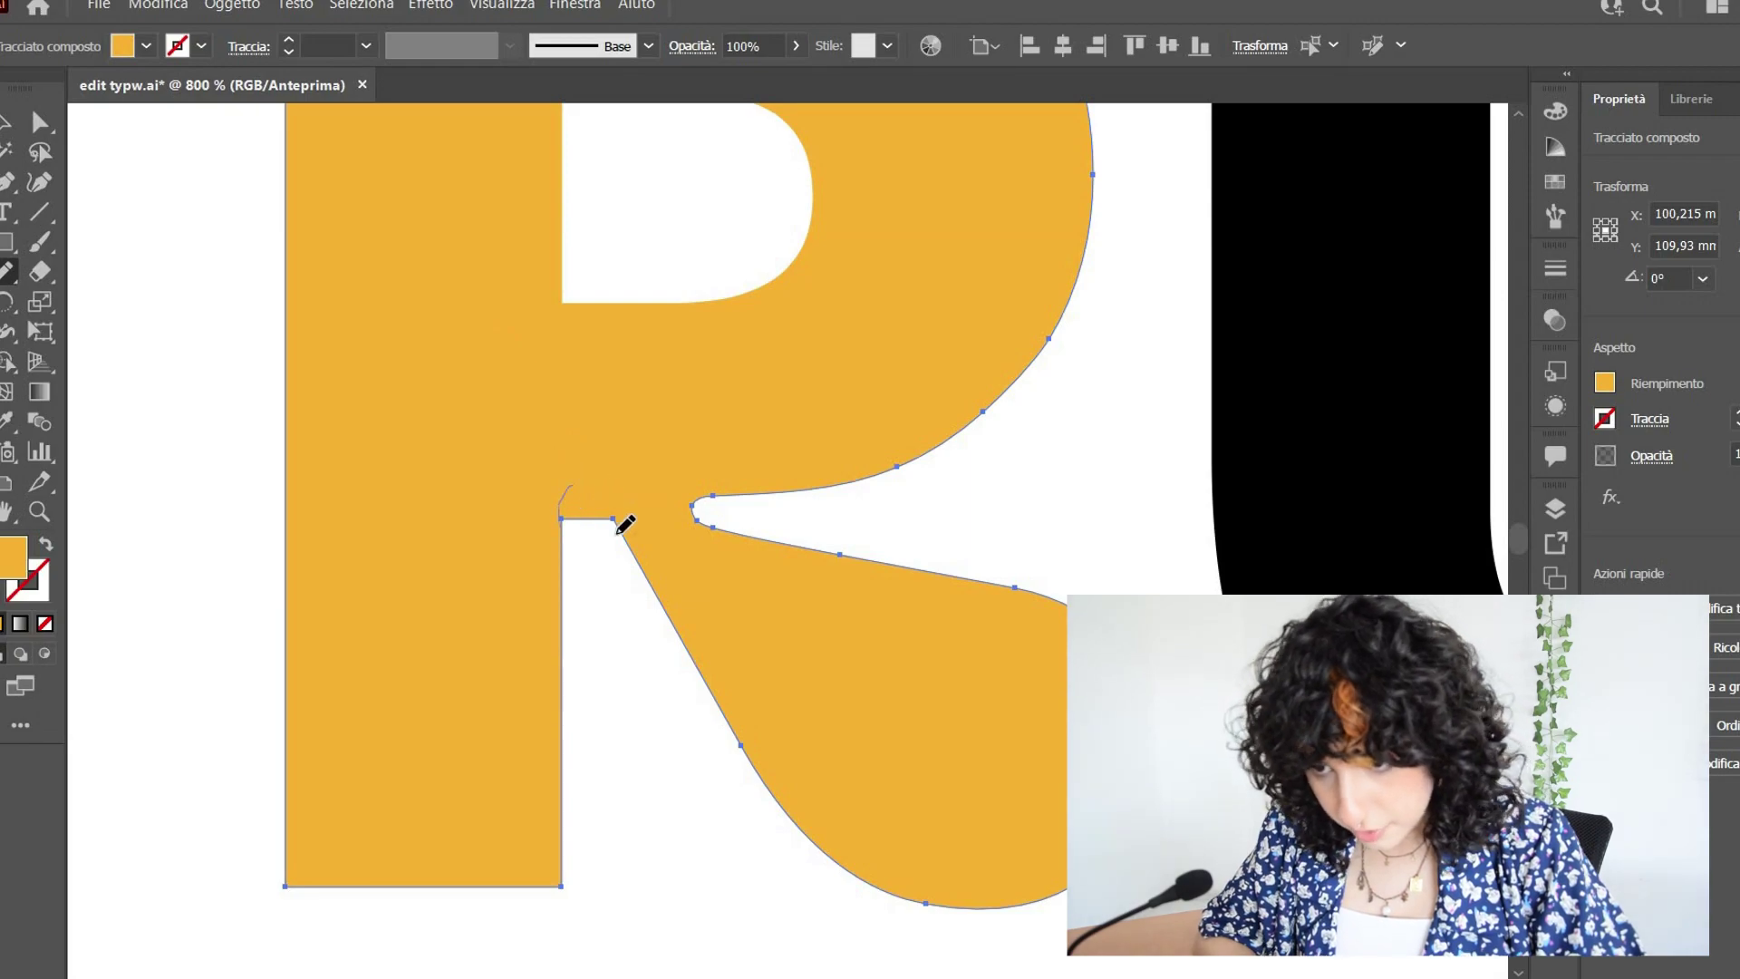
pyautogui.moveTo(620, 529); pyautogui.dragTo(583, 480)
pyautogui.keyDown('ctrl'); pyautogui.click(250, 307); pyautogui.keyUp('ctrl')
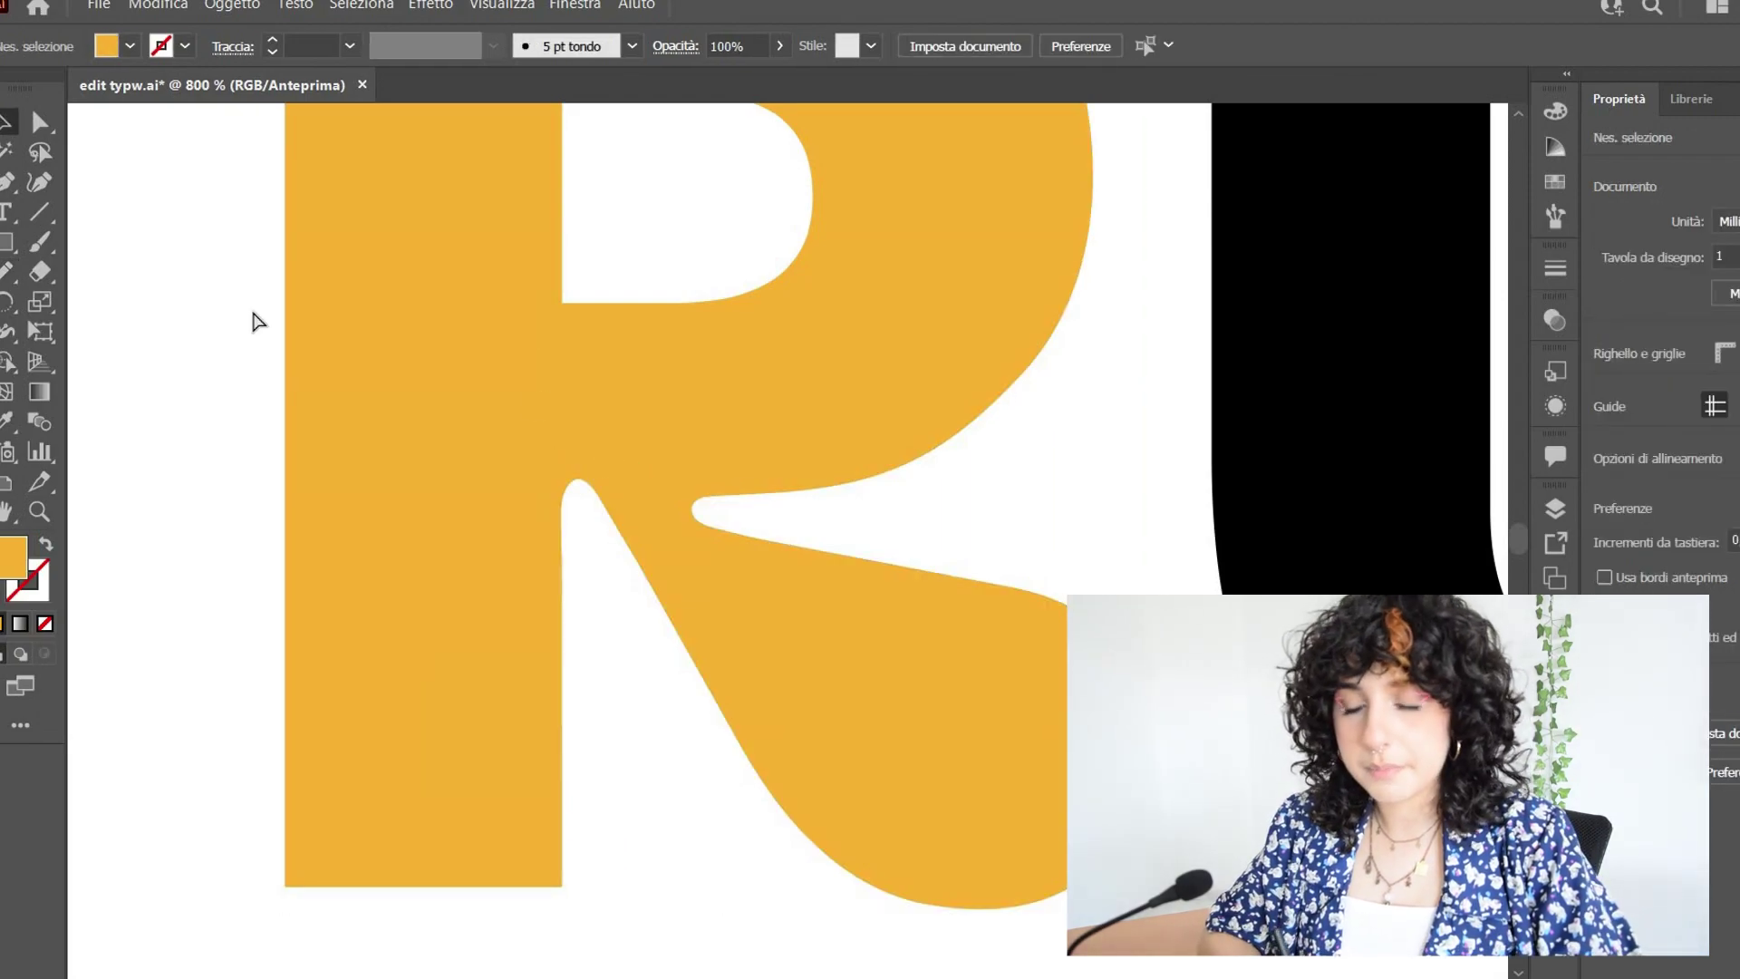
# Inspect the R's leg junction up close and reselect the R for smoothing.
pyautogui.hotkey('ctrl', '-')
pyautogui.hotkey('ctrl', '-')
pyautogui.hotkey('ctrl', '-')
pyautogui.hotkey('ctrl', '-')
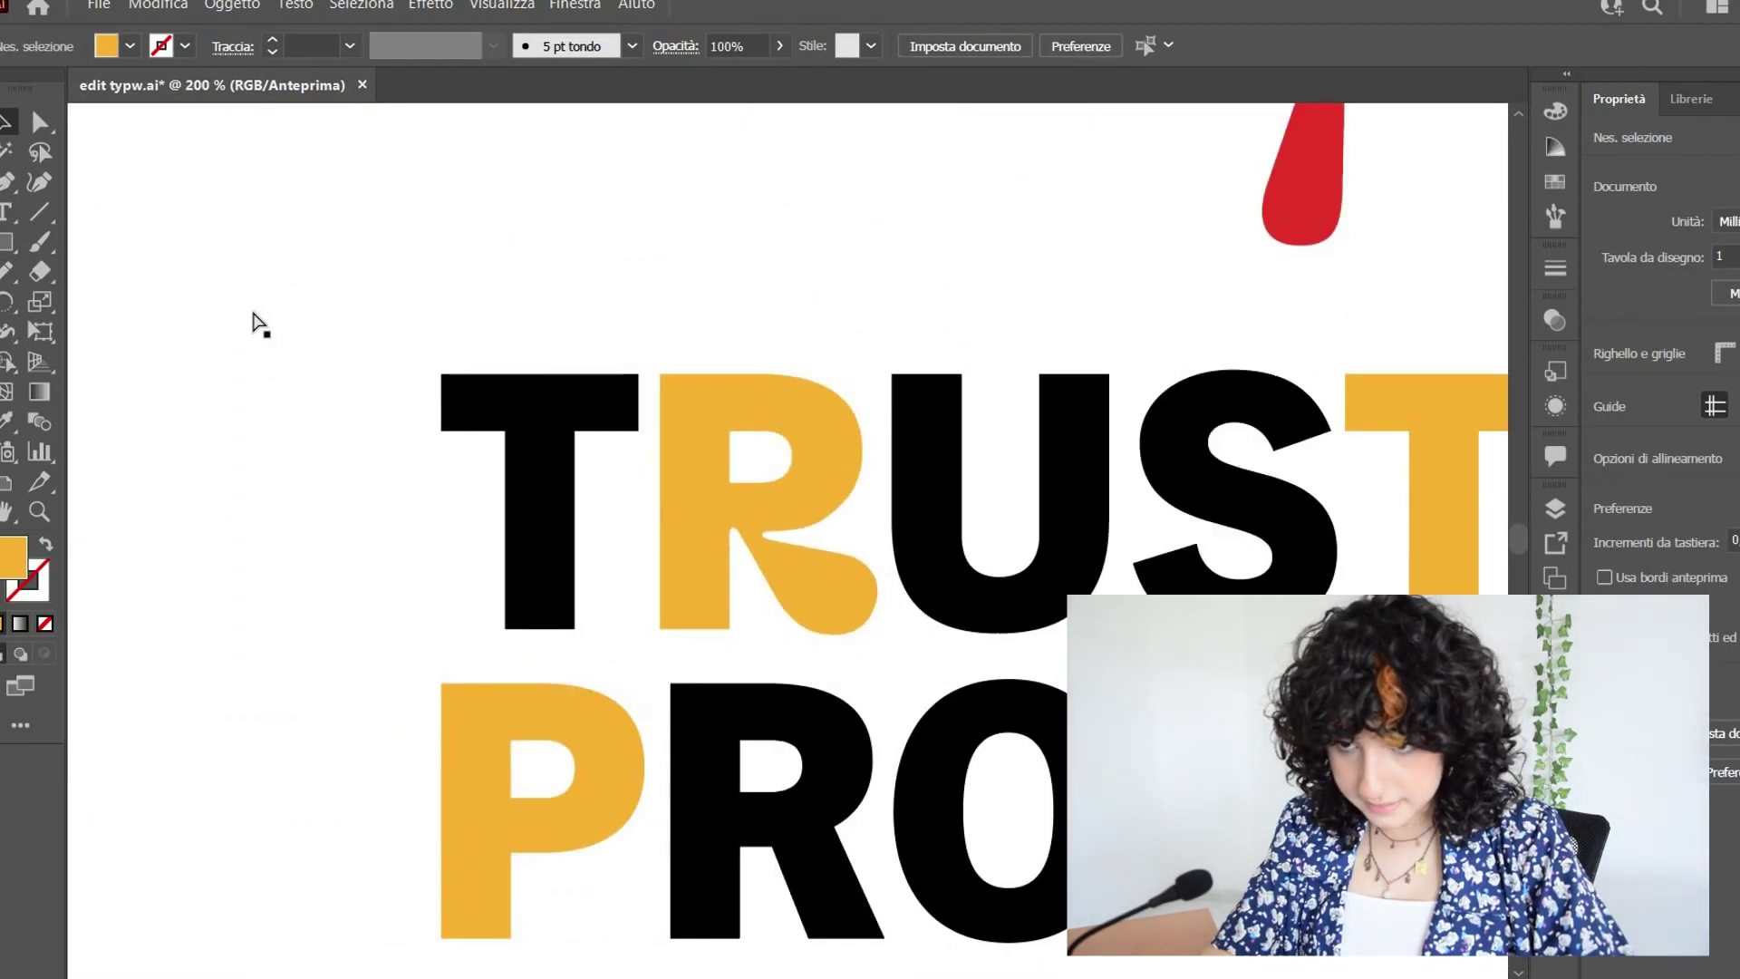
pyautogui.hotkey('ctrl', '+')
pyautogui.hotkey('ctrl', '+')
pyautogui.hotkey('ctrl', '+')
pyautogui.hotkey('ctrl', '+')
pyautogui.hotkey('ctrl', '+')
pyautogui.moveTo(591, 713); pyautogui.dragTo(617, 669)
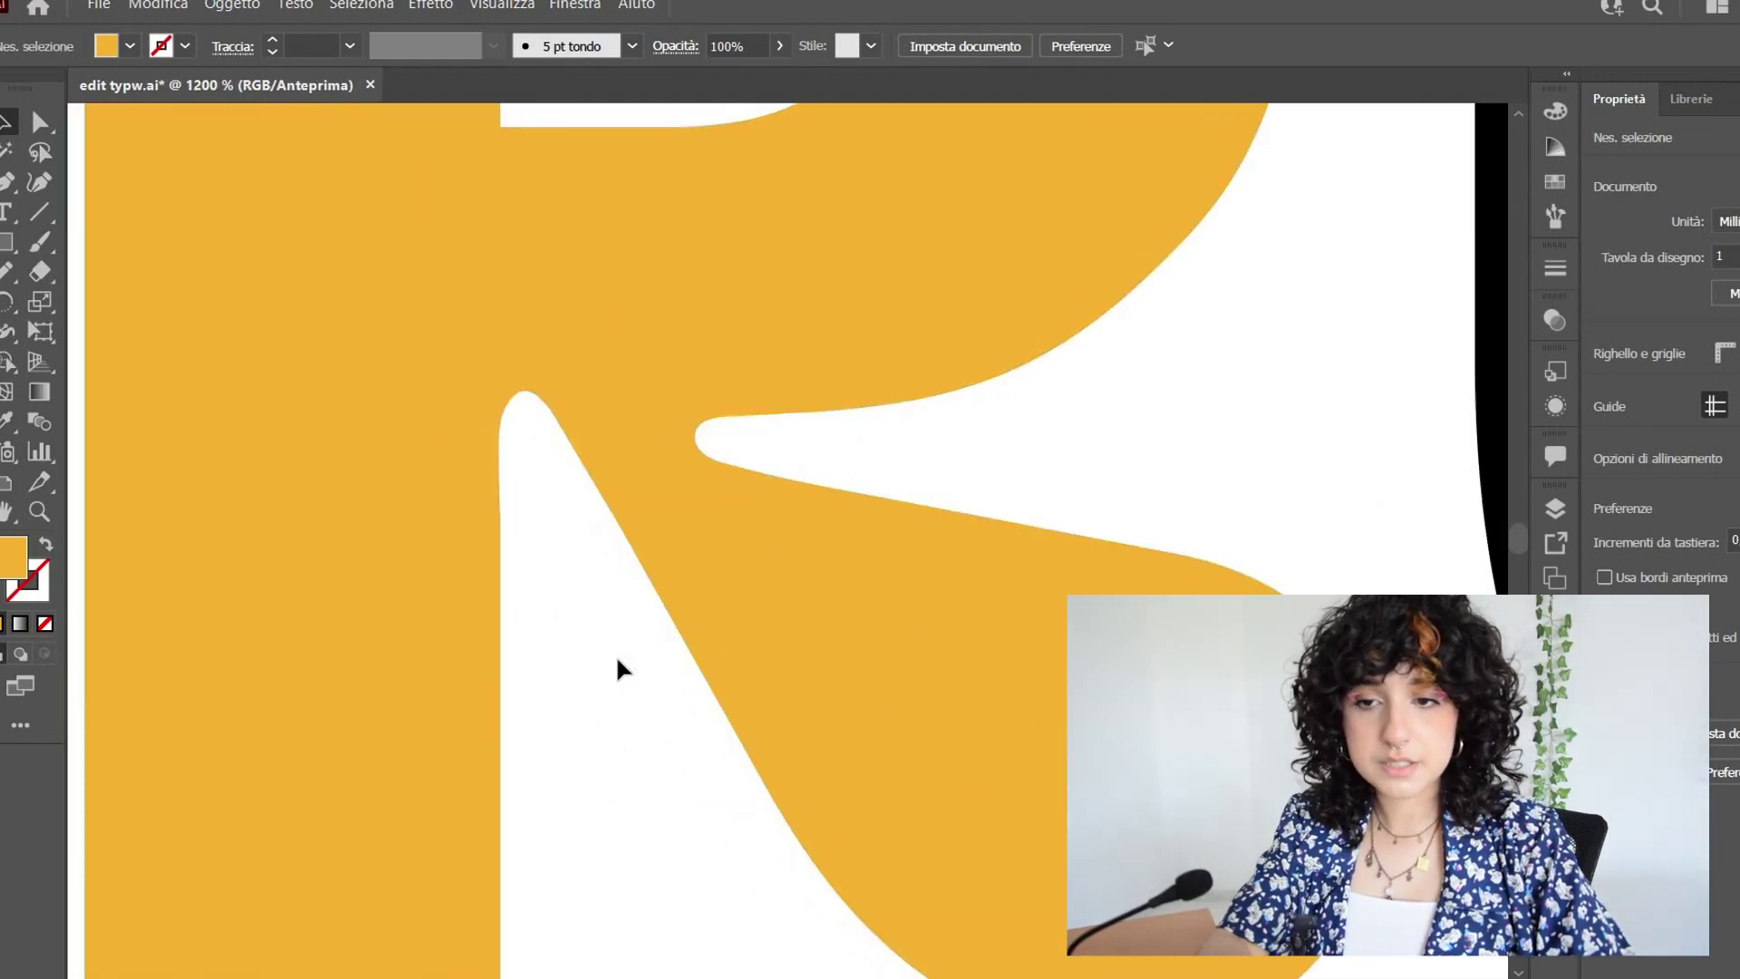
pyautogui.hotkey('ctrl', '-')
pyautogui.hotkey('ctrl', '-')
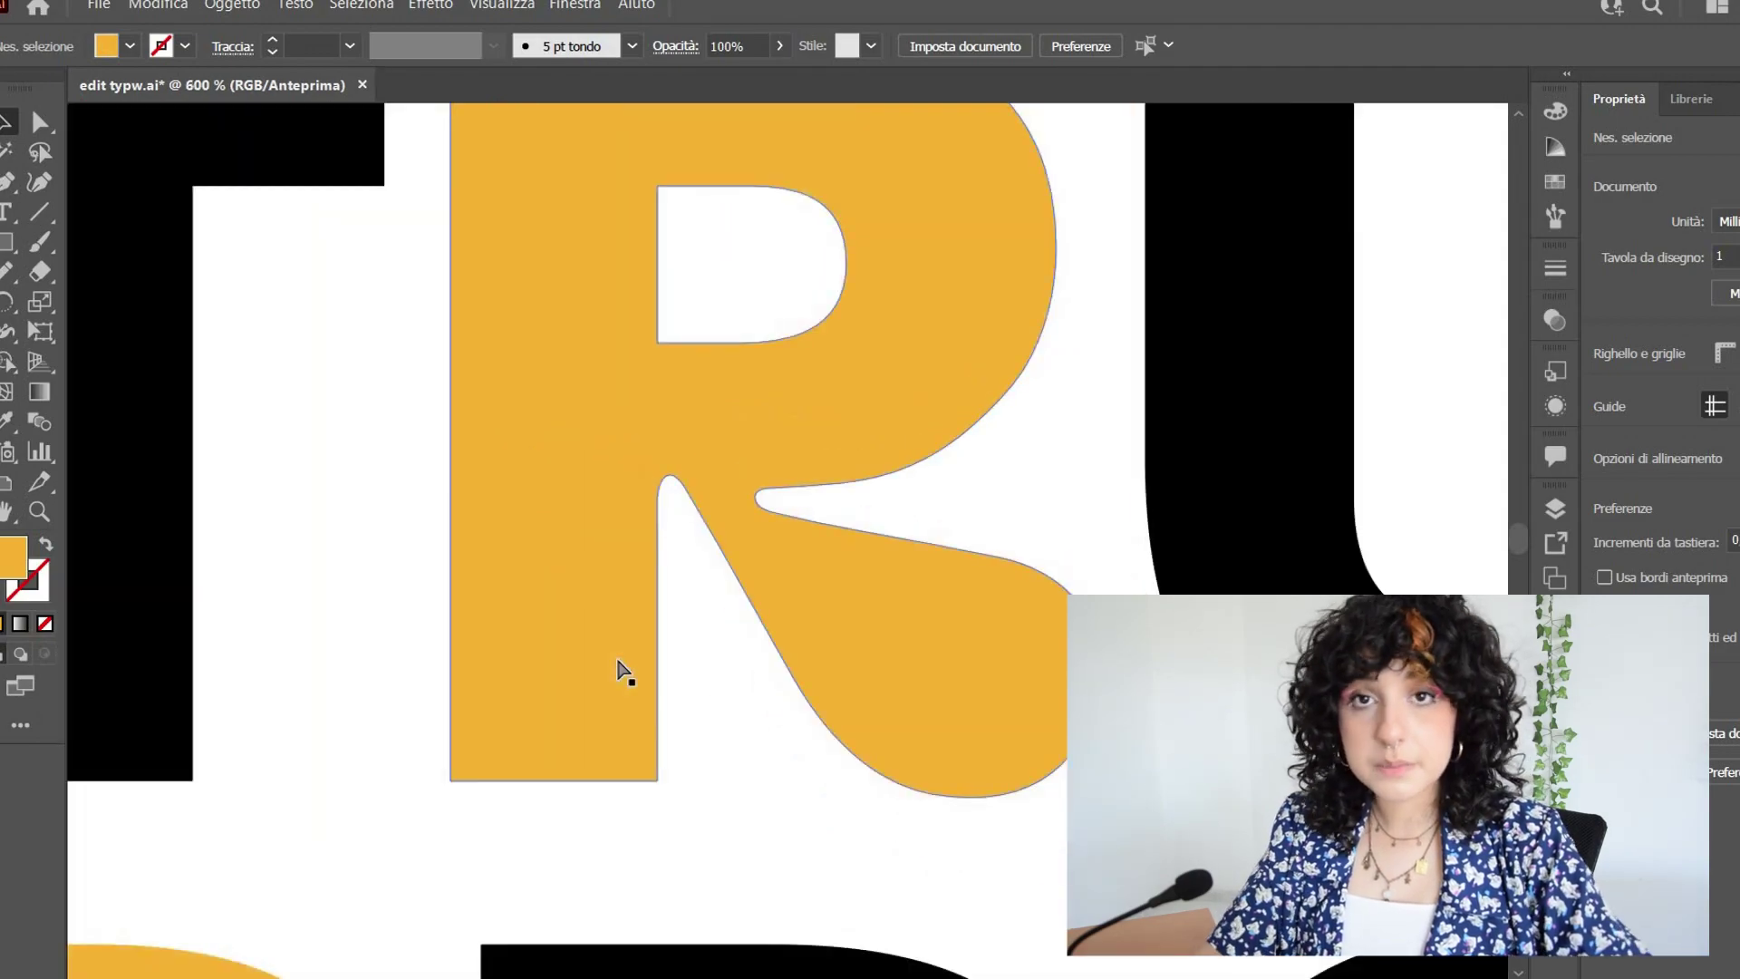
pyautogui.click(622, 668)
pyautogui.hotkey('ctrl', '+')
pyautogui.click(7, 271)
pyautogui.click(127, 332)
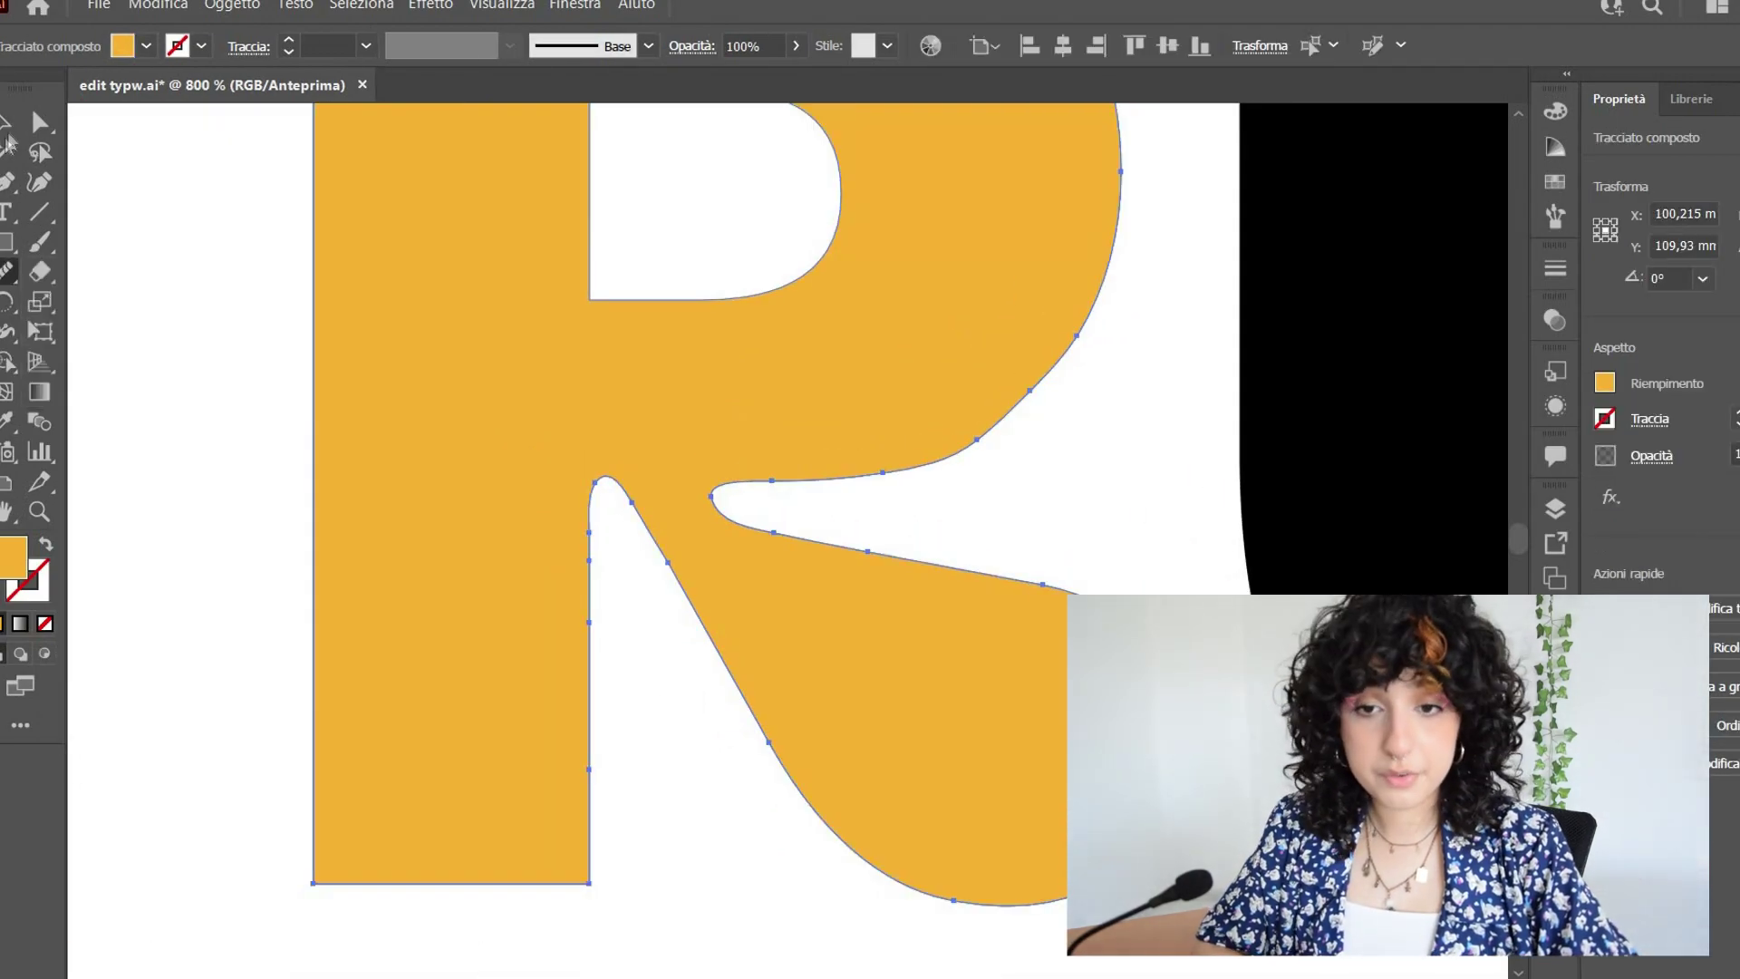
pyautogui.press('v')
pyautogui.click(299, 252)
pyautogui.click(408, 286)
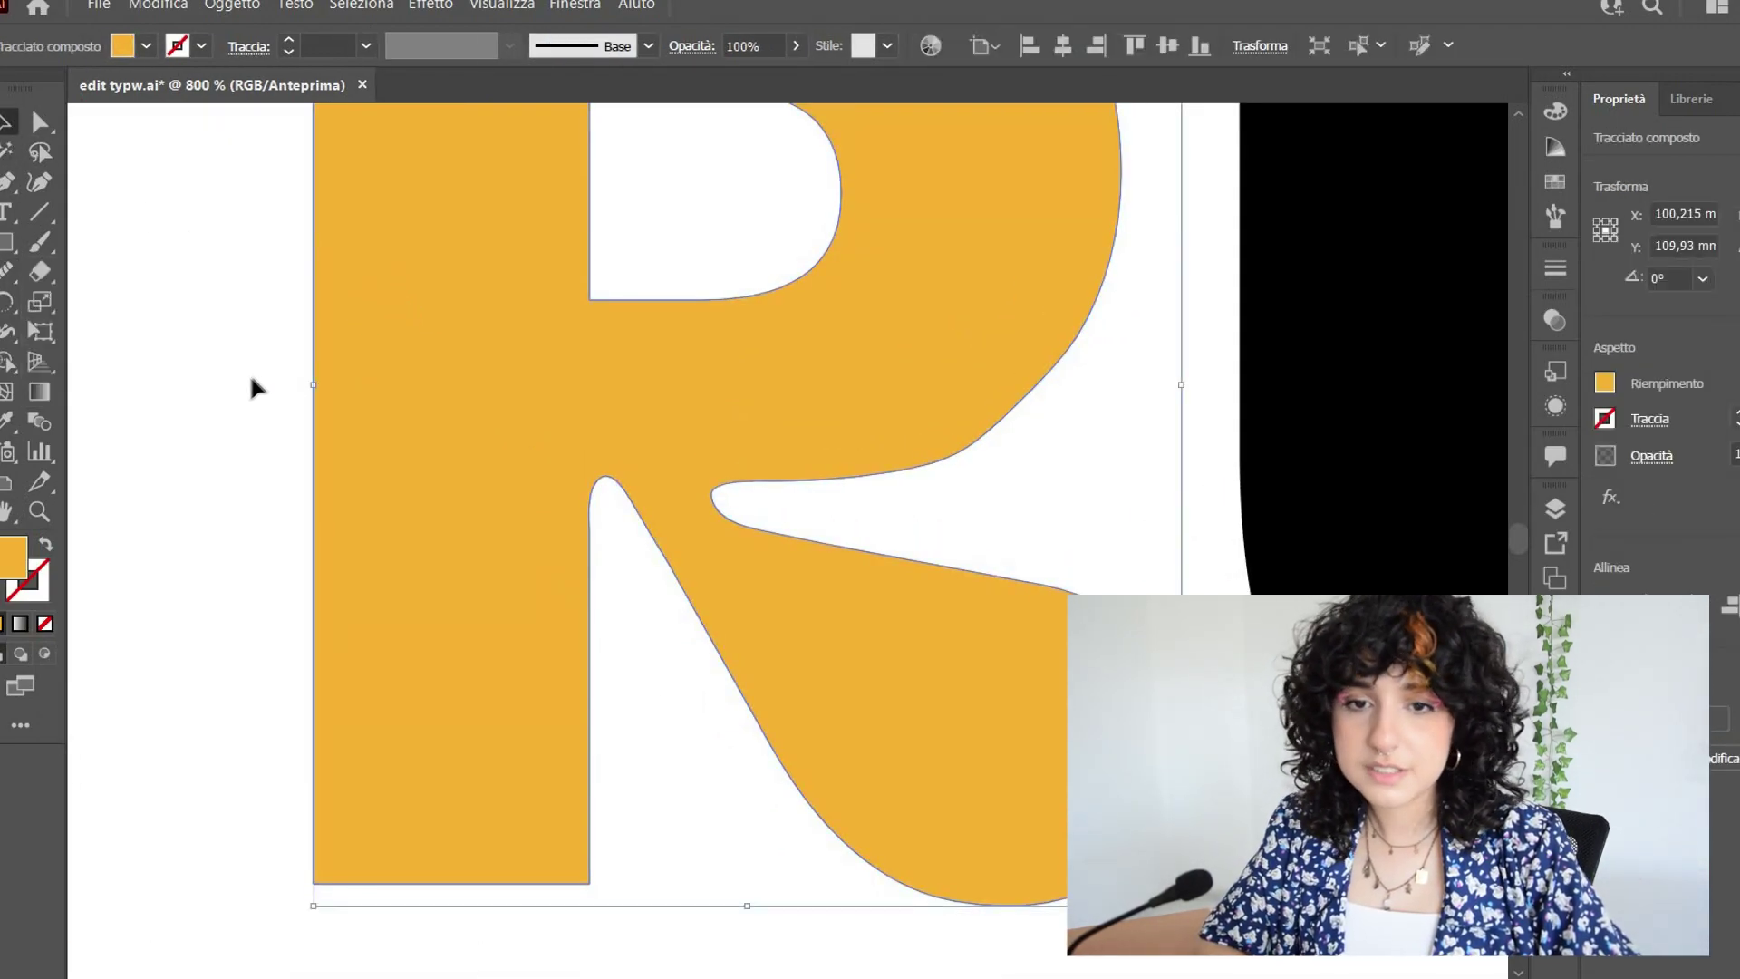
# Smooth the R's inner left edge, leg-to-bowl junction and bowl curve, then zoom out.
pyautogui.click(7, 271)
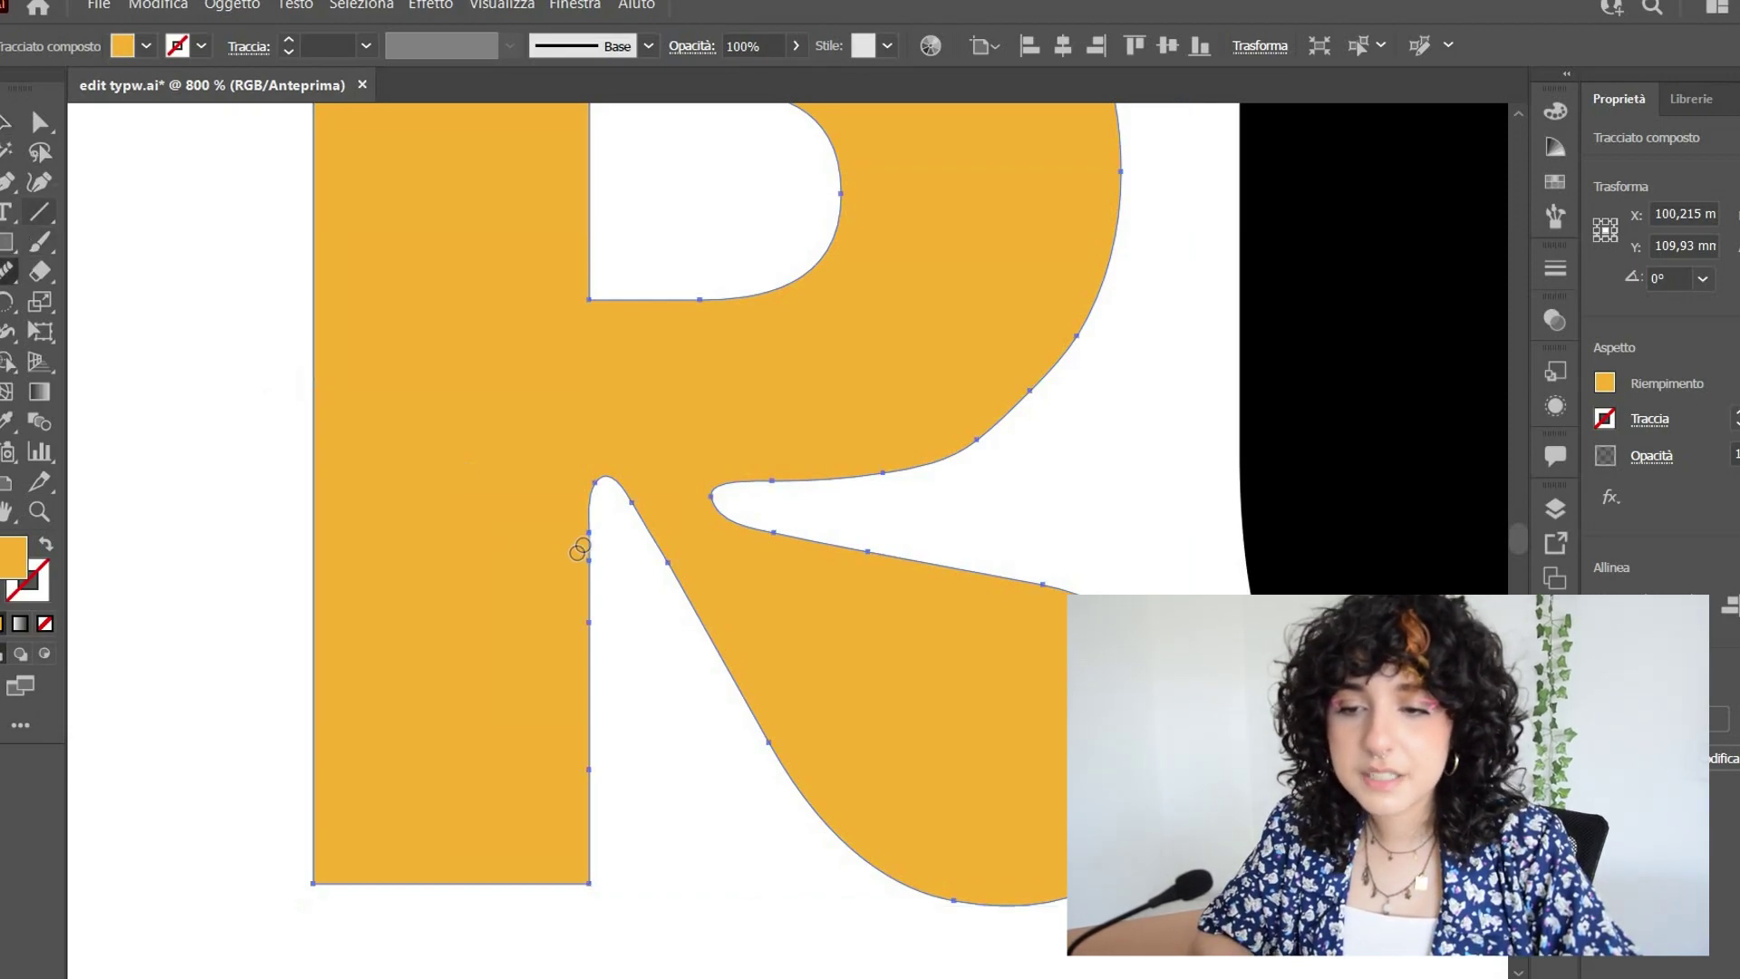
pyautogui.moveTo(601, 525); pyautogui.dragTo(589, 542)
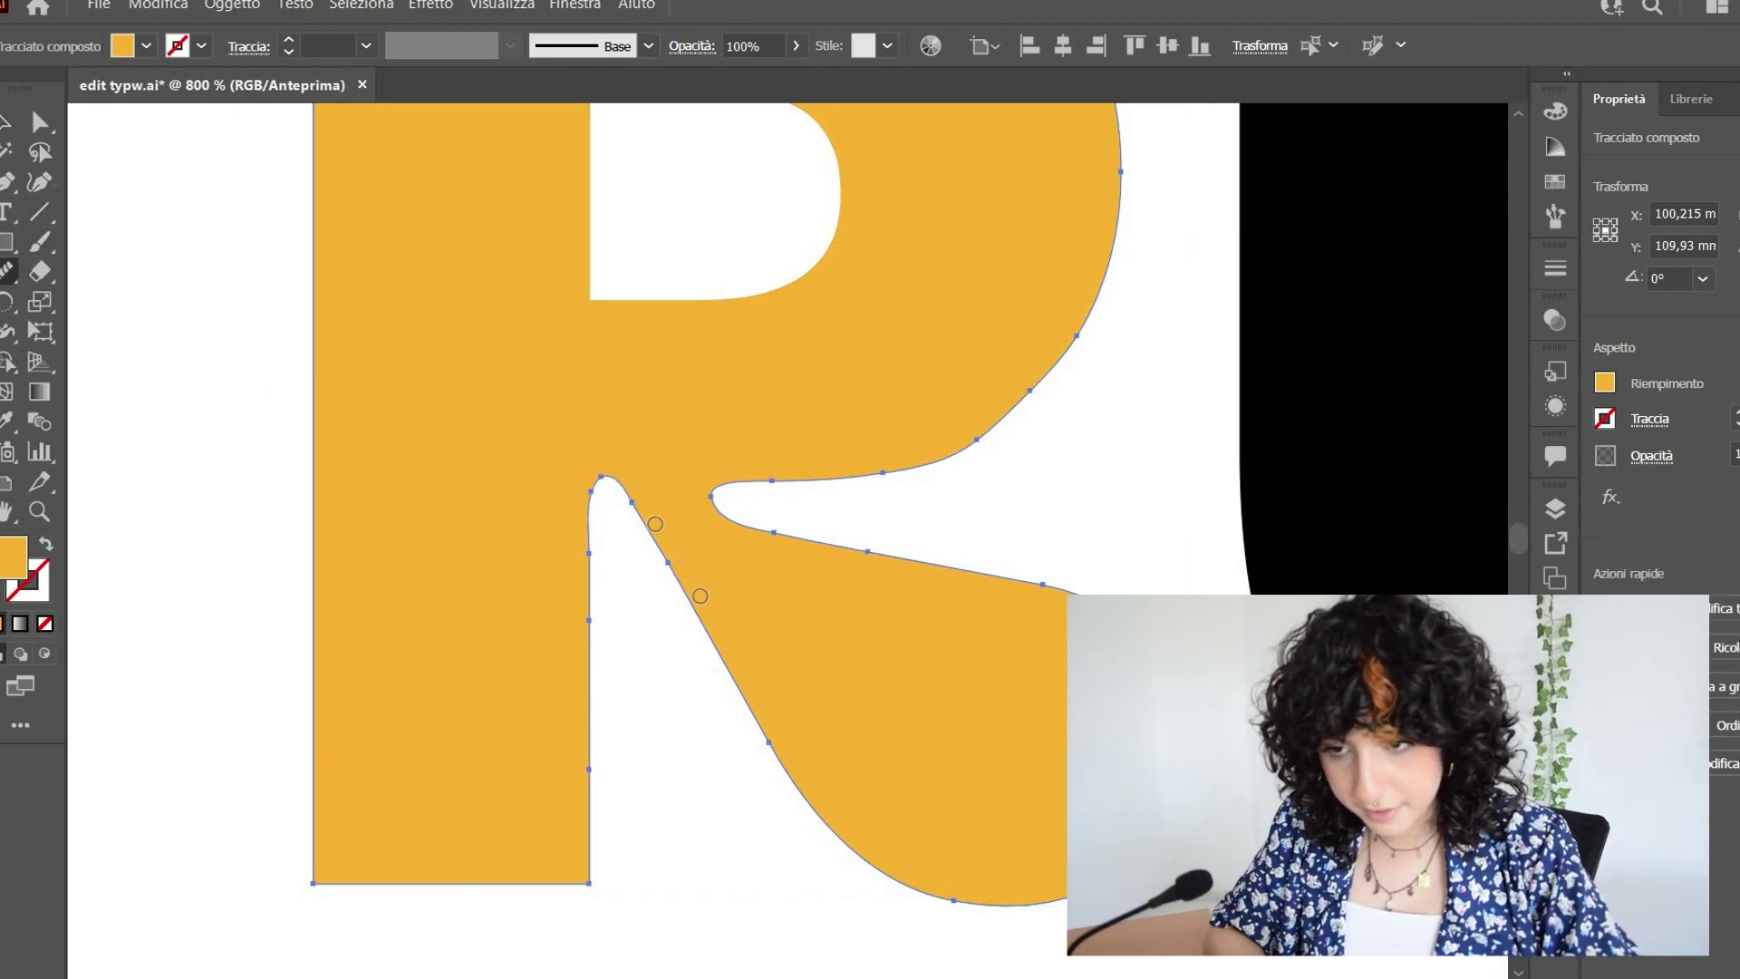
pyautogui.moveTo(884, 468)
pyautogui.mouseDown()
pyautogui.moveTo(1047, 388)
pyautogui.moveTo(854, 464)
pyautogui.moveTo(936, 457)
pyautogui.moveTo(894, 463)
pyautogui.moveTo(1058, 393)
pyautogui.moveTo(949, 459)
pyautogui.moveTo(1110, 299)
pyautogui.moveTo(1059, 354)
pyautogui.moveTo(1130, 226)
pyautogui.mouseUp()
pyautogui.hotkey('ctrl', '-')
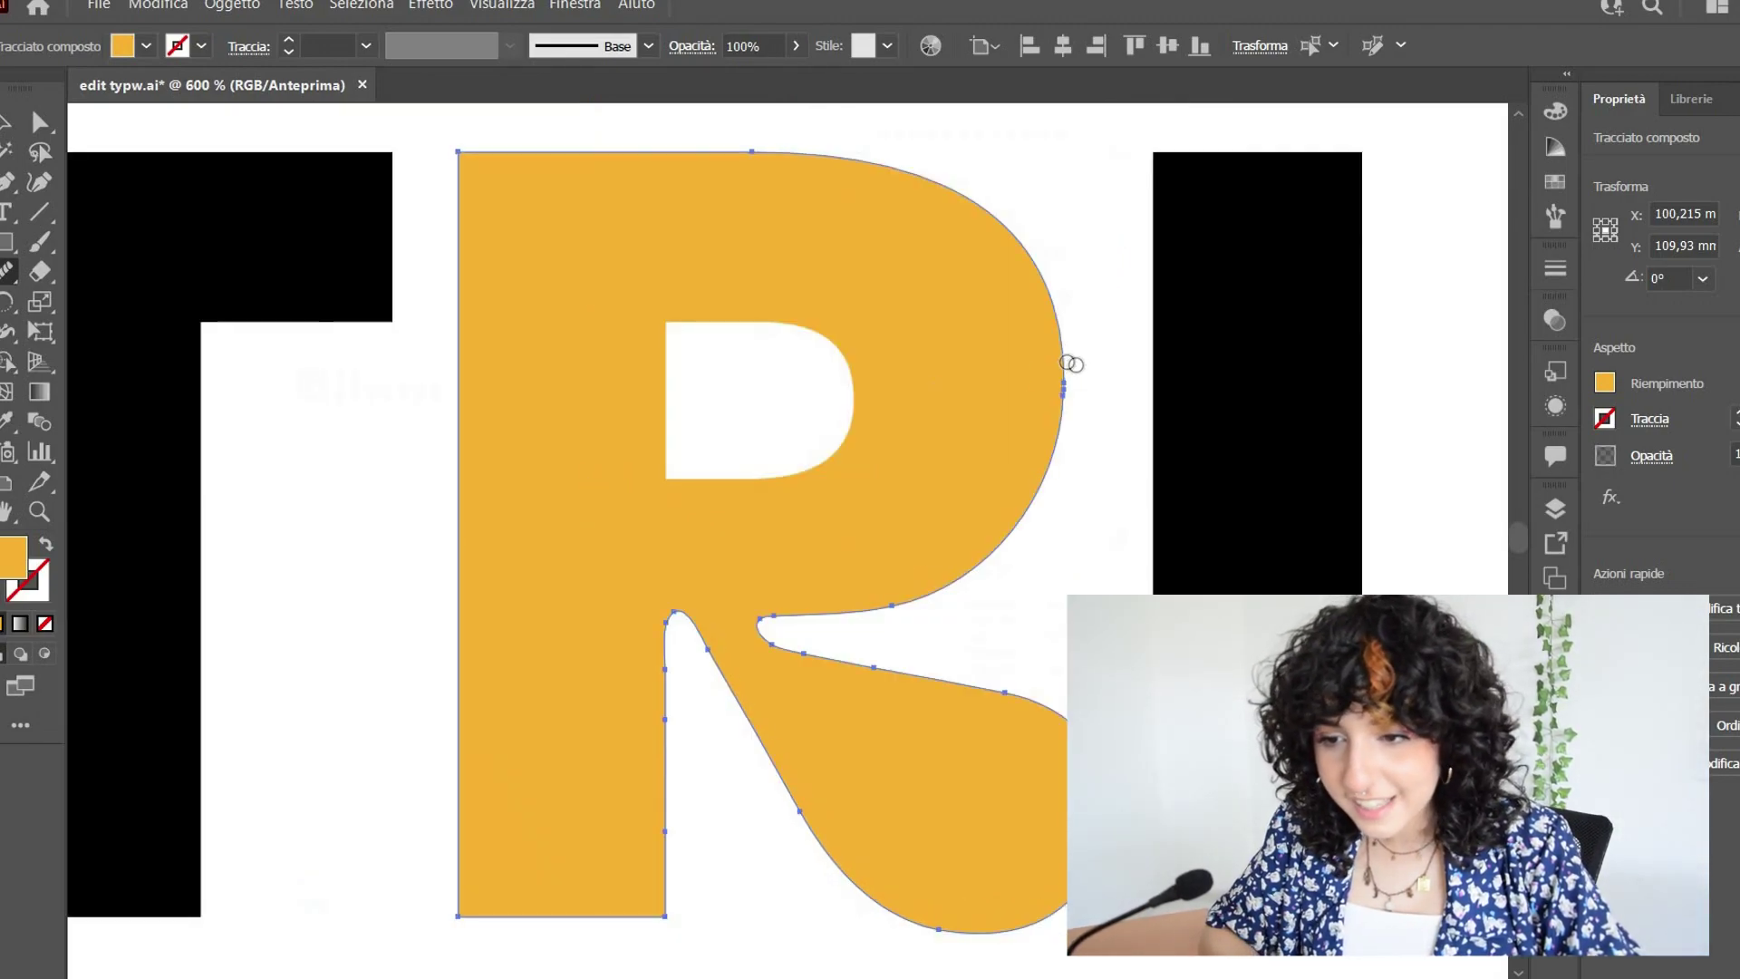
pyautogui.moveTo(796, 610)
pyautogui.mouseDown()
pyautogui.moveTo(917, 607)
pyautogui.moveTo(936, 476)
pyautogui.mouseUp()
pyautogui.press('v')
pyautogui.click(248, 455)
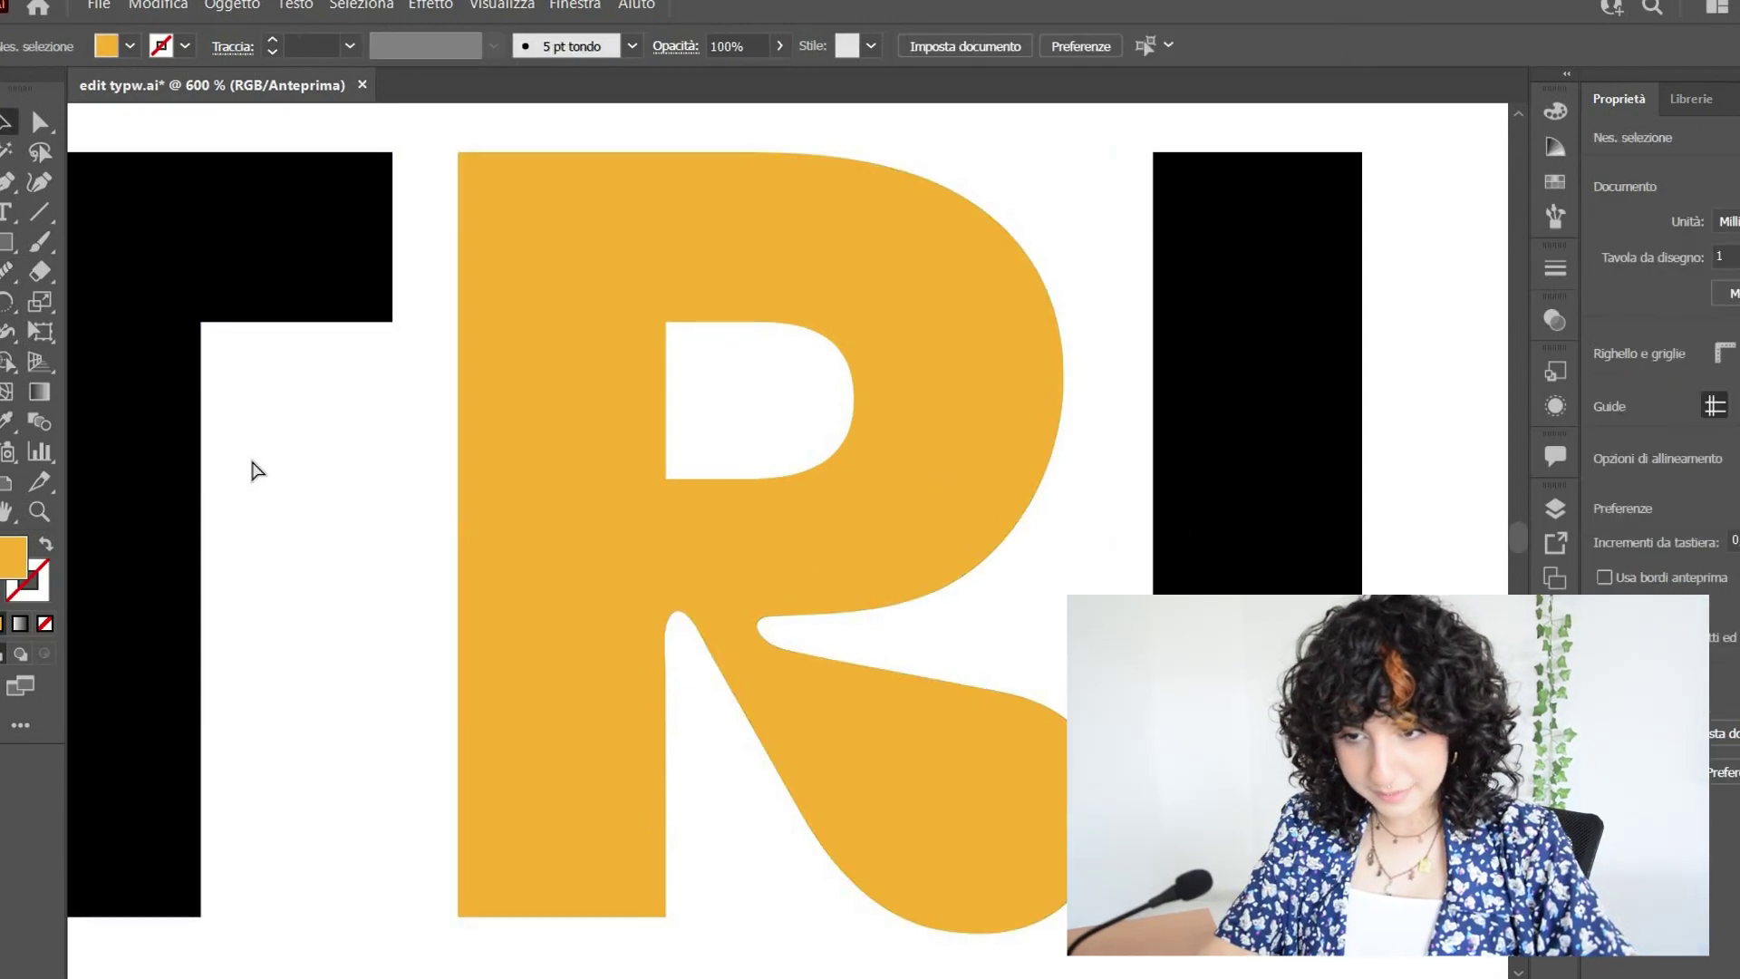
pyautogui.hotkey('ctrl', '-')
pyautogui.hotkey('ctrl', '-')
pyautogui.hotkey('ctrl', '-')
# Inspect the reshaped yellow R's anchor points, then zoom out to the whole lettering.
pyautogui.hotkey('ctrl', '-')
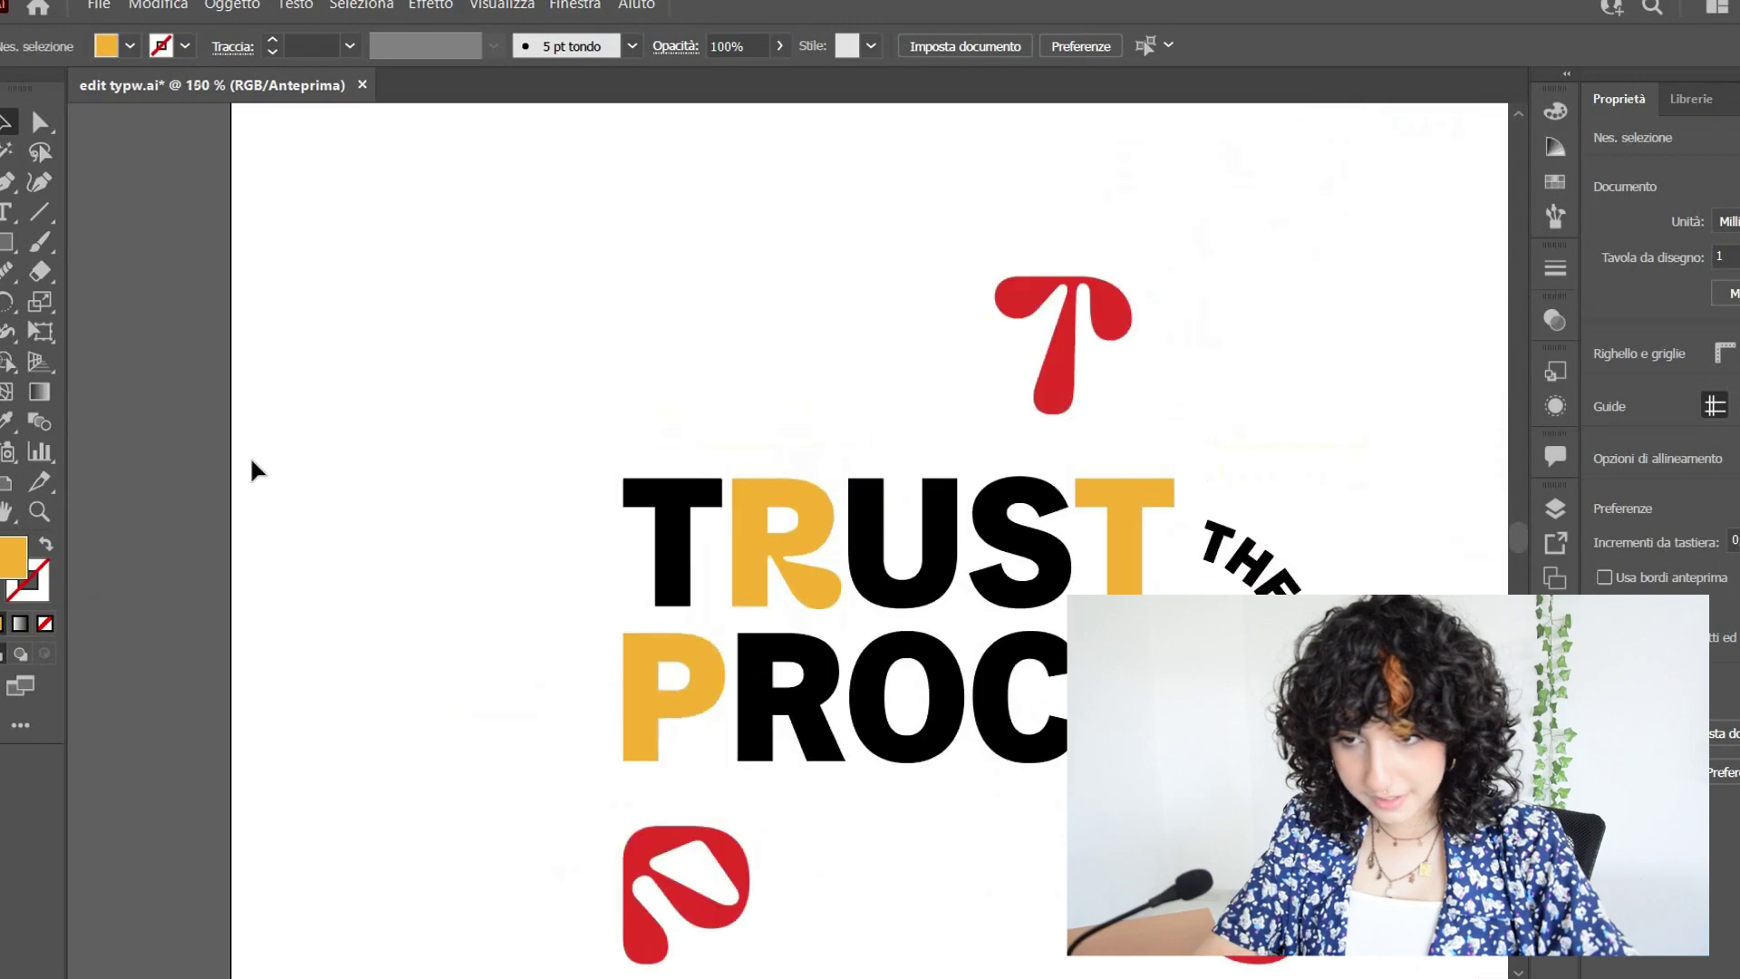
pyautogui.hotkey('ctrl', '-')
pyautogui.hotkey('ctrl', '+')
pyautogui.hotkey('ctrl', '+')
pyautogui.hotkey('ctrl', '+')
pyautogui.hotkey('ctrl', '+')
pyautogui.hotkey('ctrl', '+')
pyautogui.hotkey('ctrl', '+')
pyautogui.hotkey('ctrl', '+')
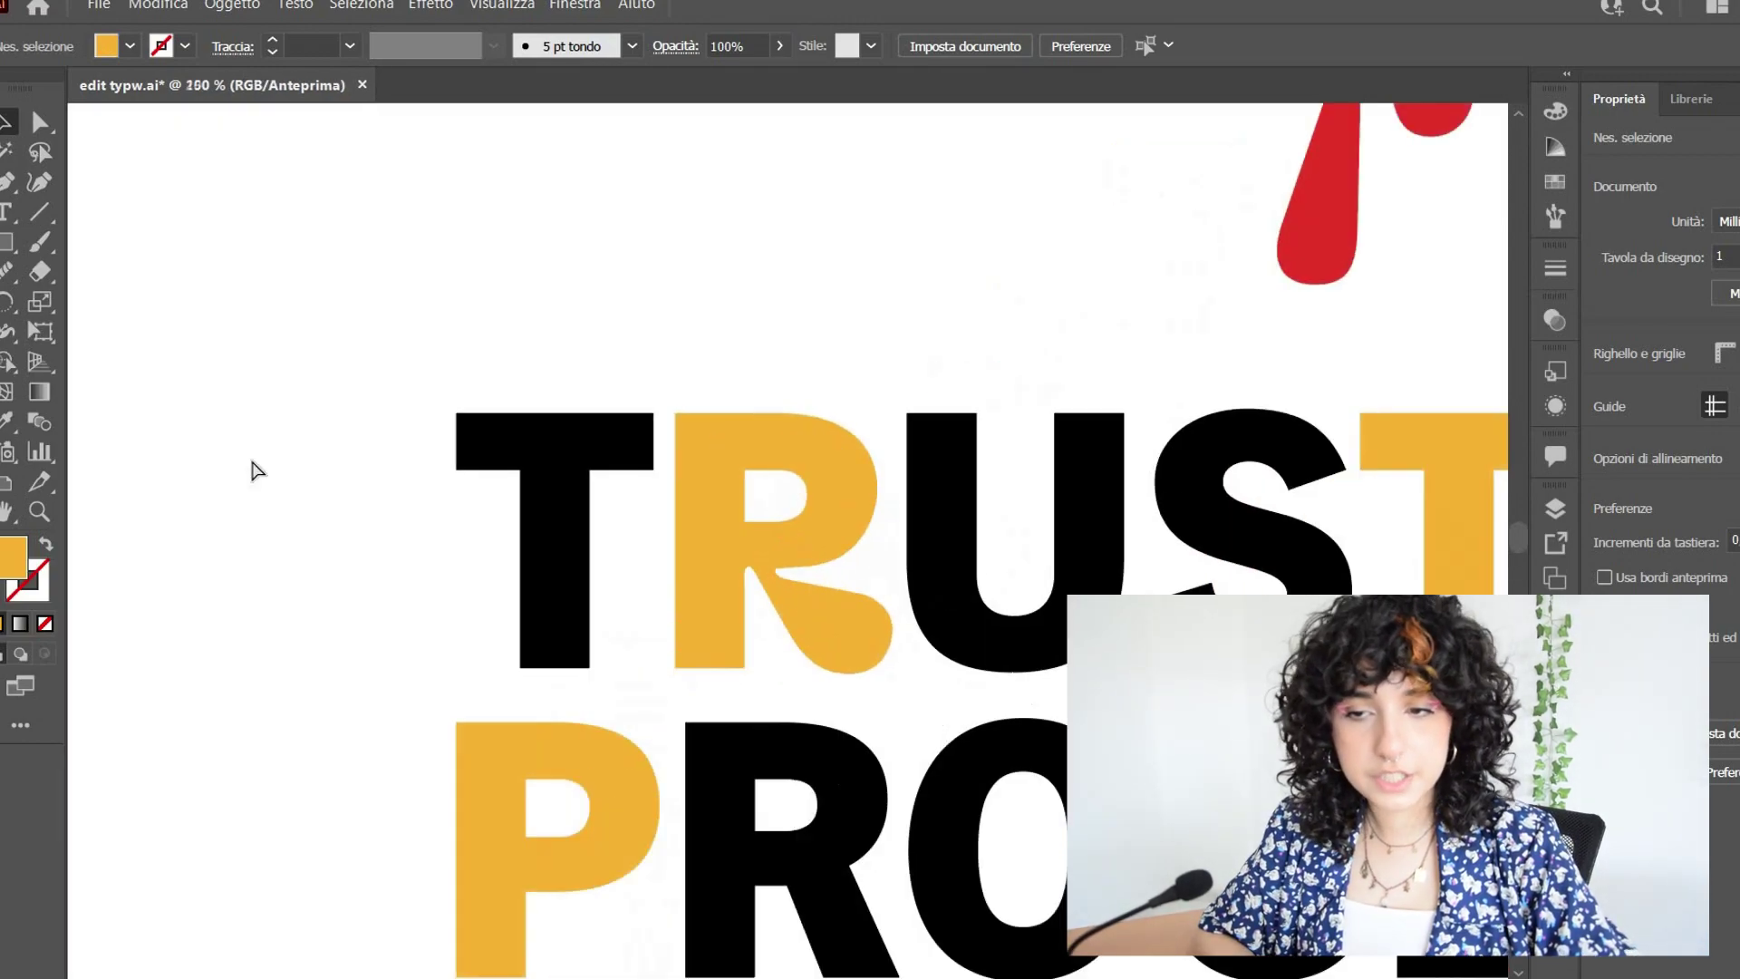
pyautogui.scroll(-3, 498, 463)
pyautogui.click(513, 544)
pyautogui.press('a')
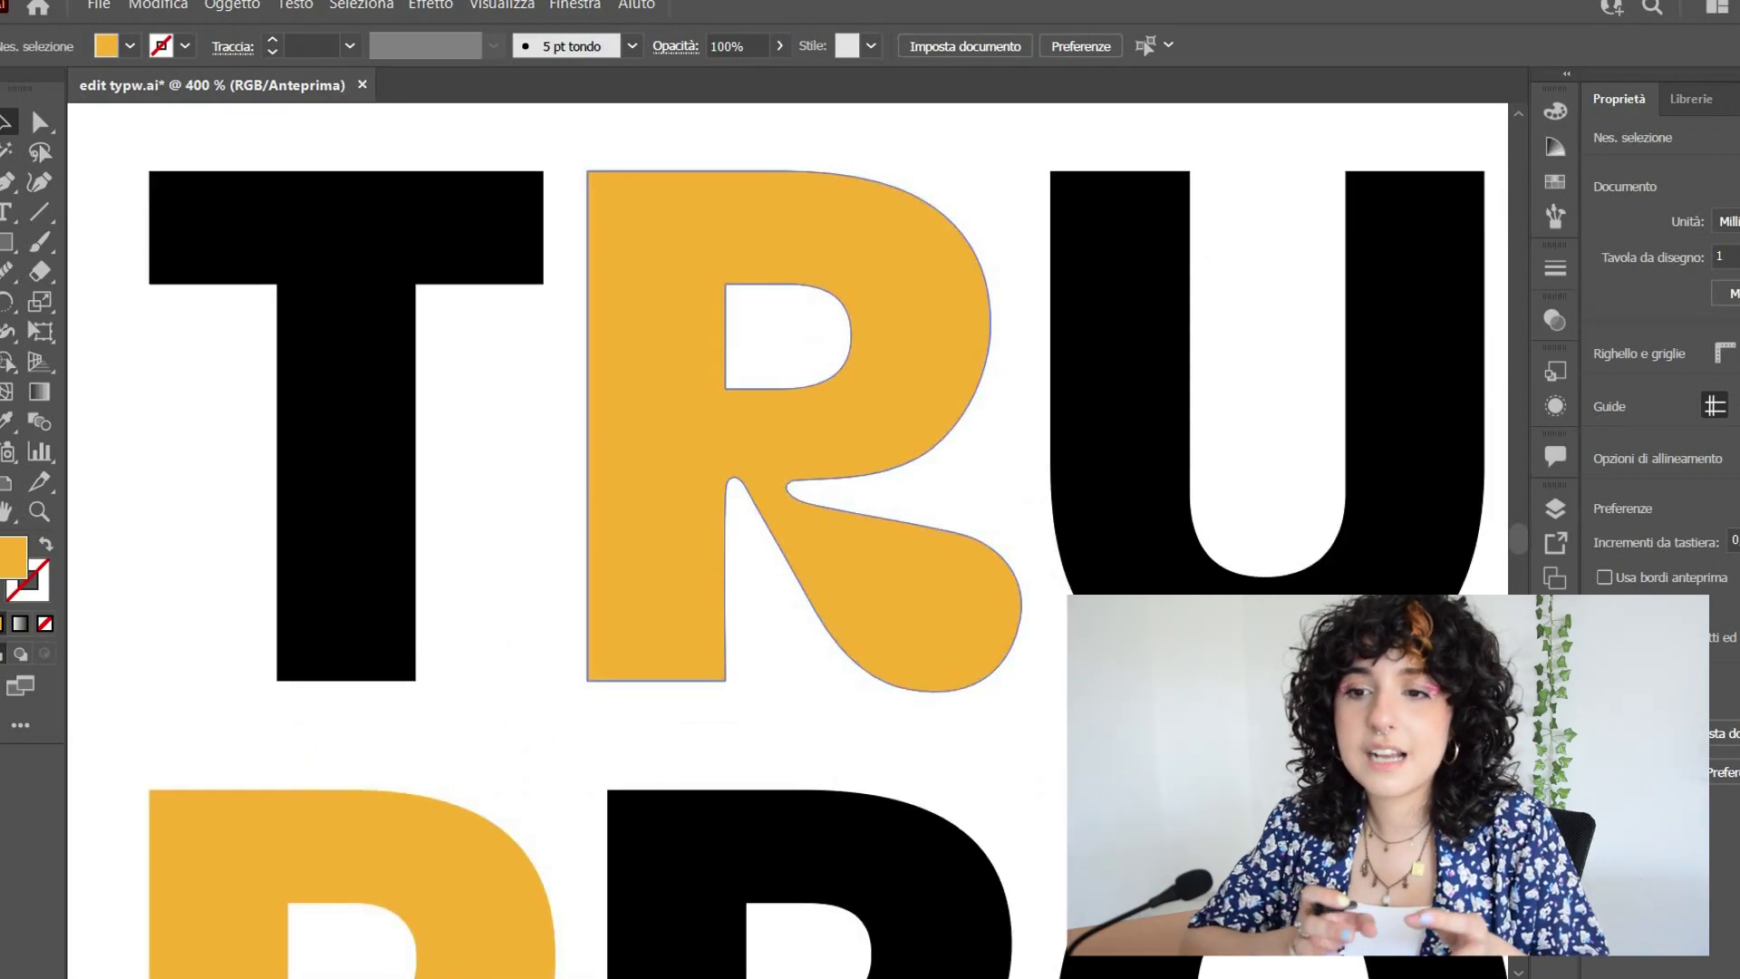
pyautogui.click(831, 448)
pyautogui.click(1054, 791)
pyautogui.hotkey('ctrl', '-')
pyautogui.hotkey('ctrl', '-')
pyautogui.hotkey('ctrl', '-')
pyautogui.hotkey('ctrl', '-')
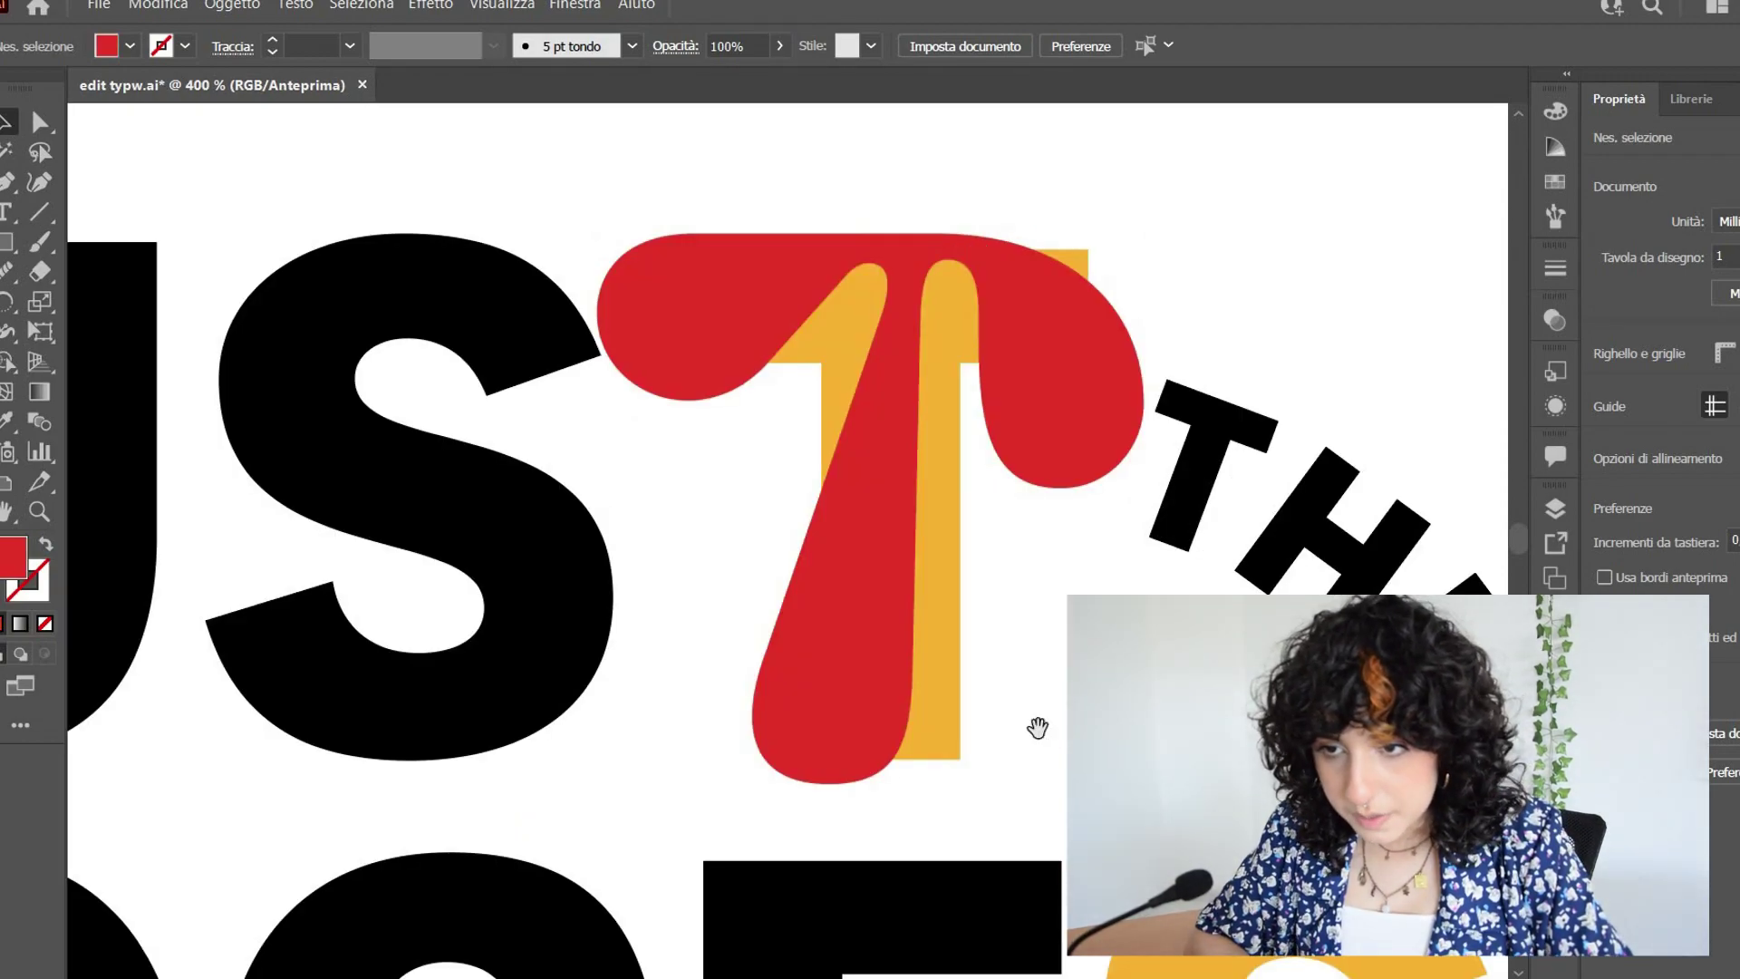
# Position and shrink the red teardrop shape over the T and merge them with Shape Builder.
pyautogui.scroll(1, 858, 419)
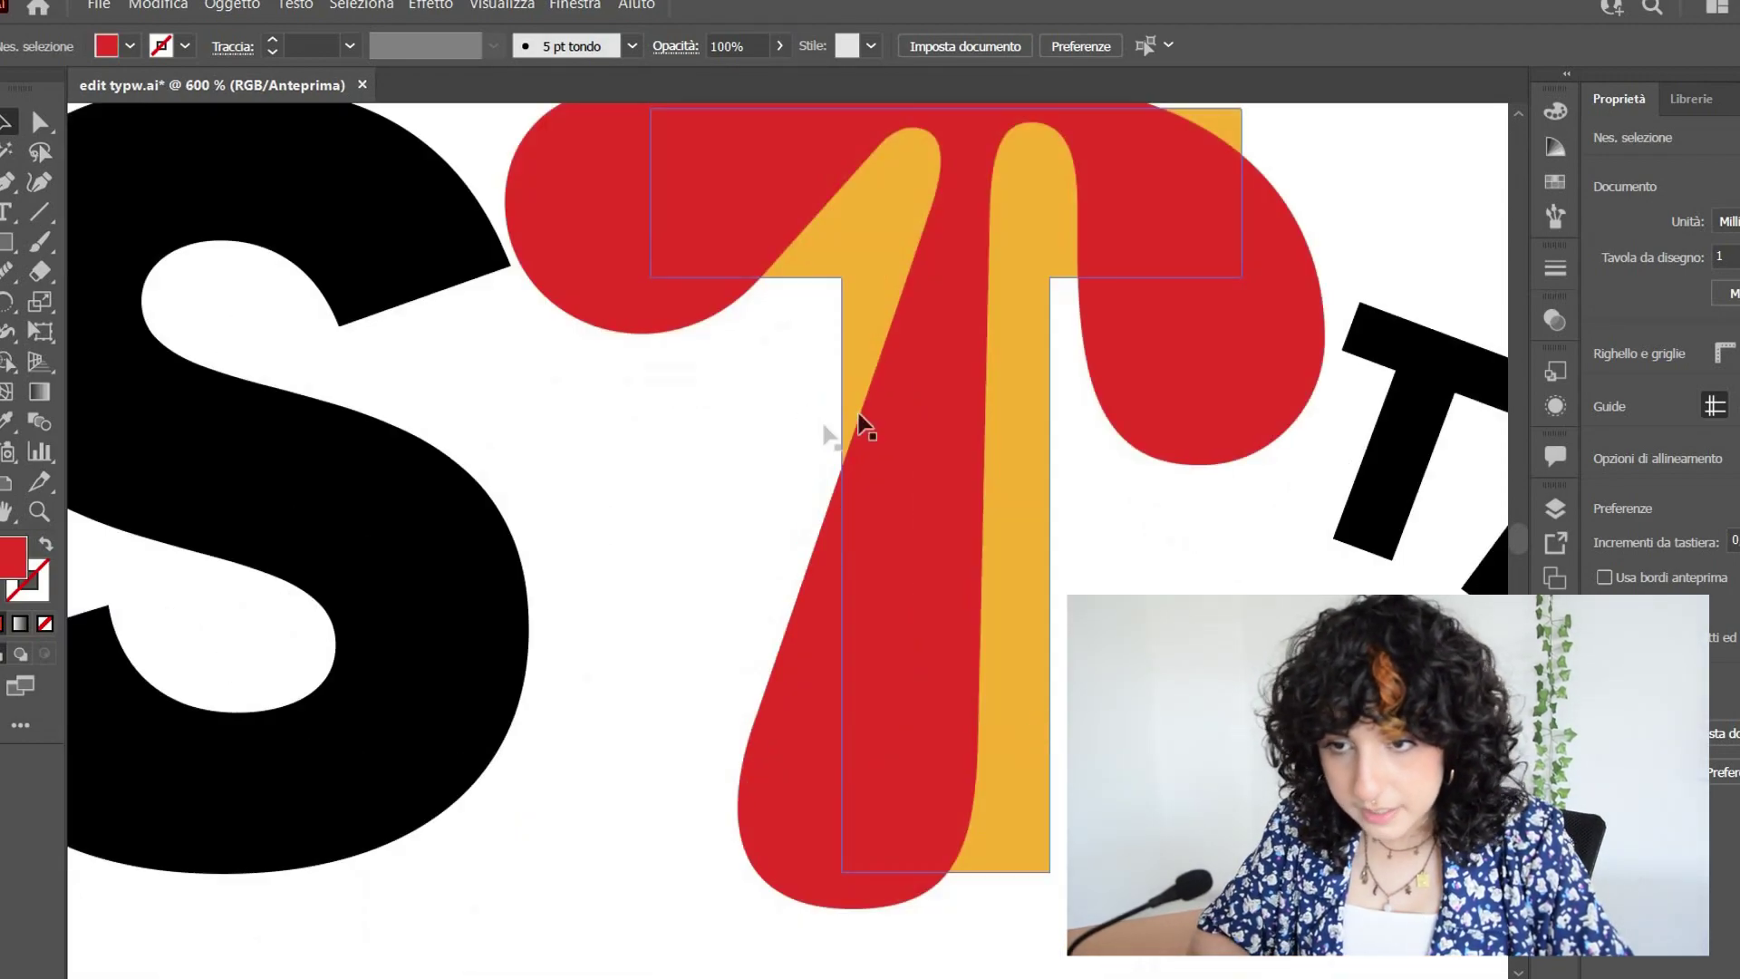
pyautogui.moveTo(877, 416); pyautogui.dragTo(886, 430)
pyautogui.moveTo(869, 918); pyautogui.dragTo(866, 907)
pyautogui.hotkey('ctrl', 'shift', 'a')
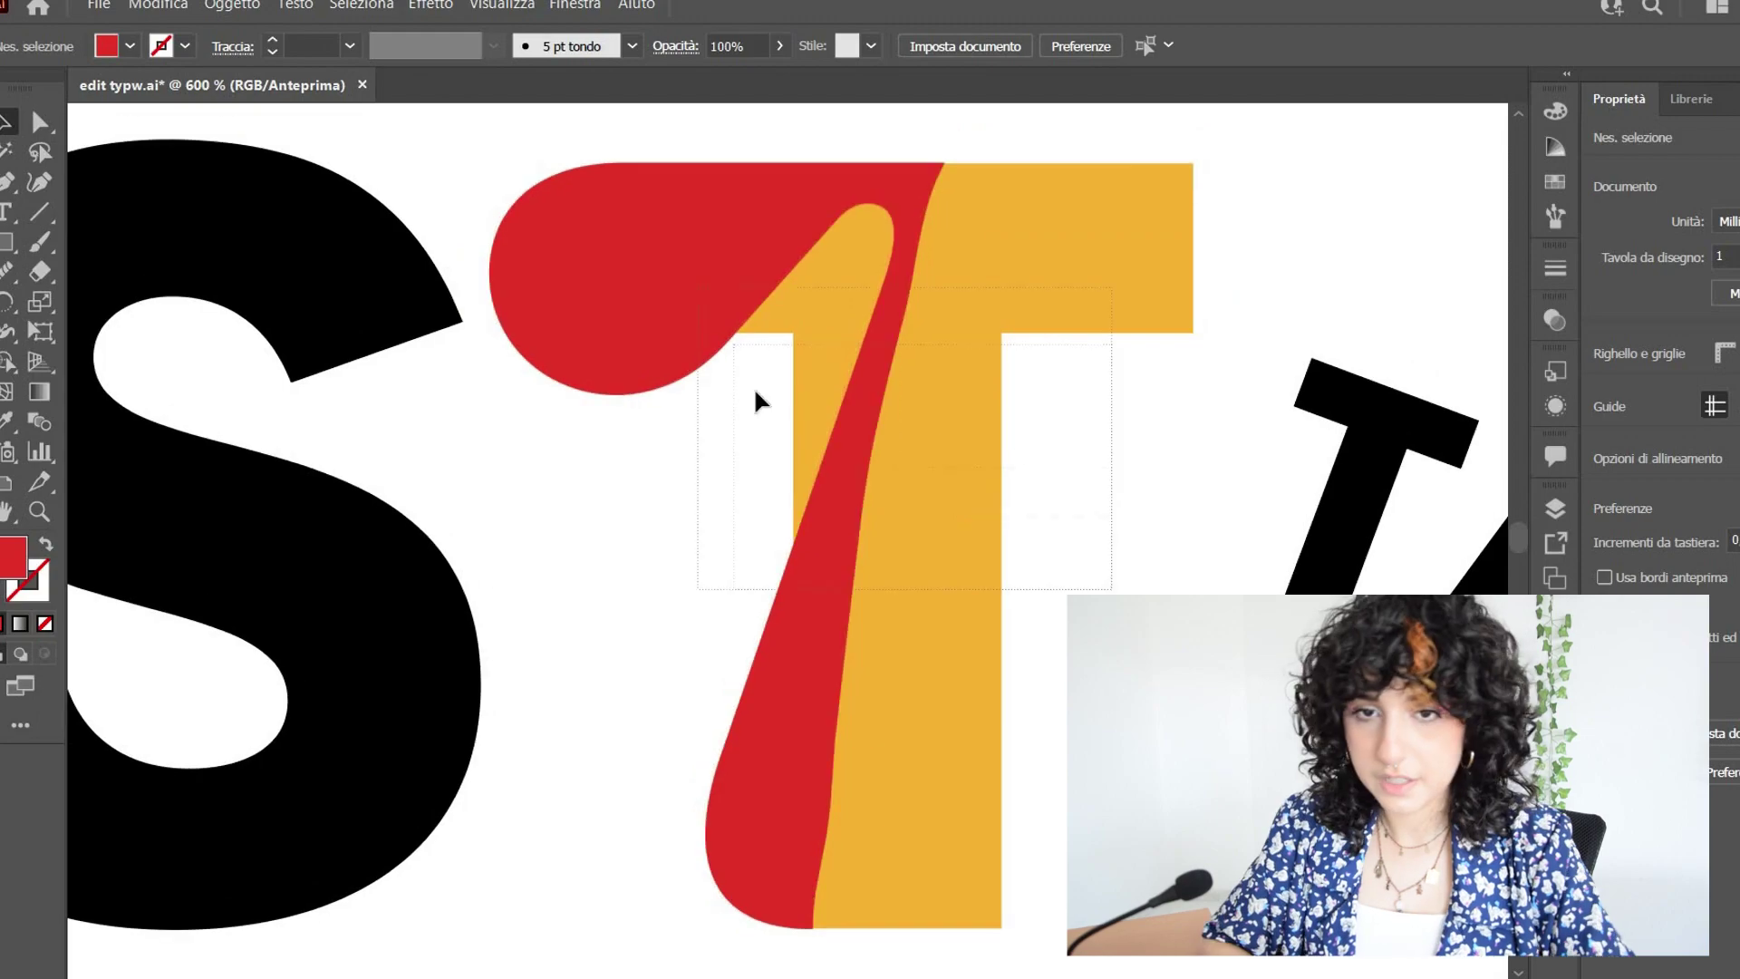
pyautogui.moveTo(753, 386); pyautogui.dragTo(544, 290)
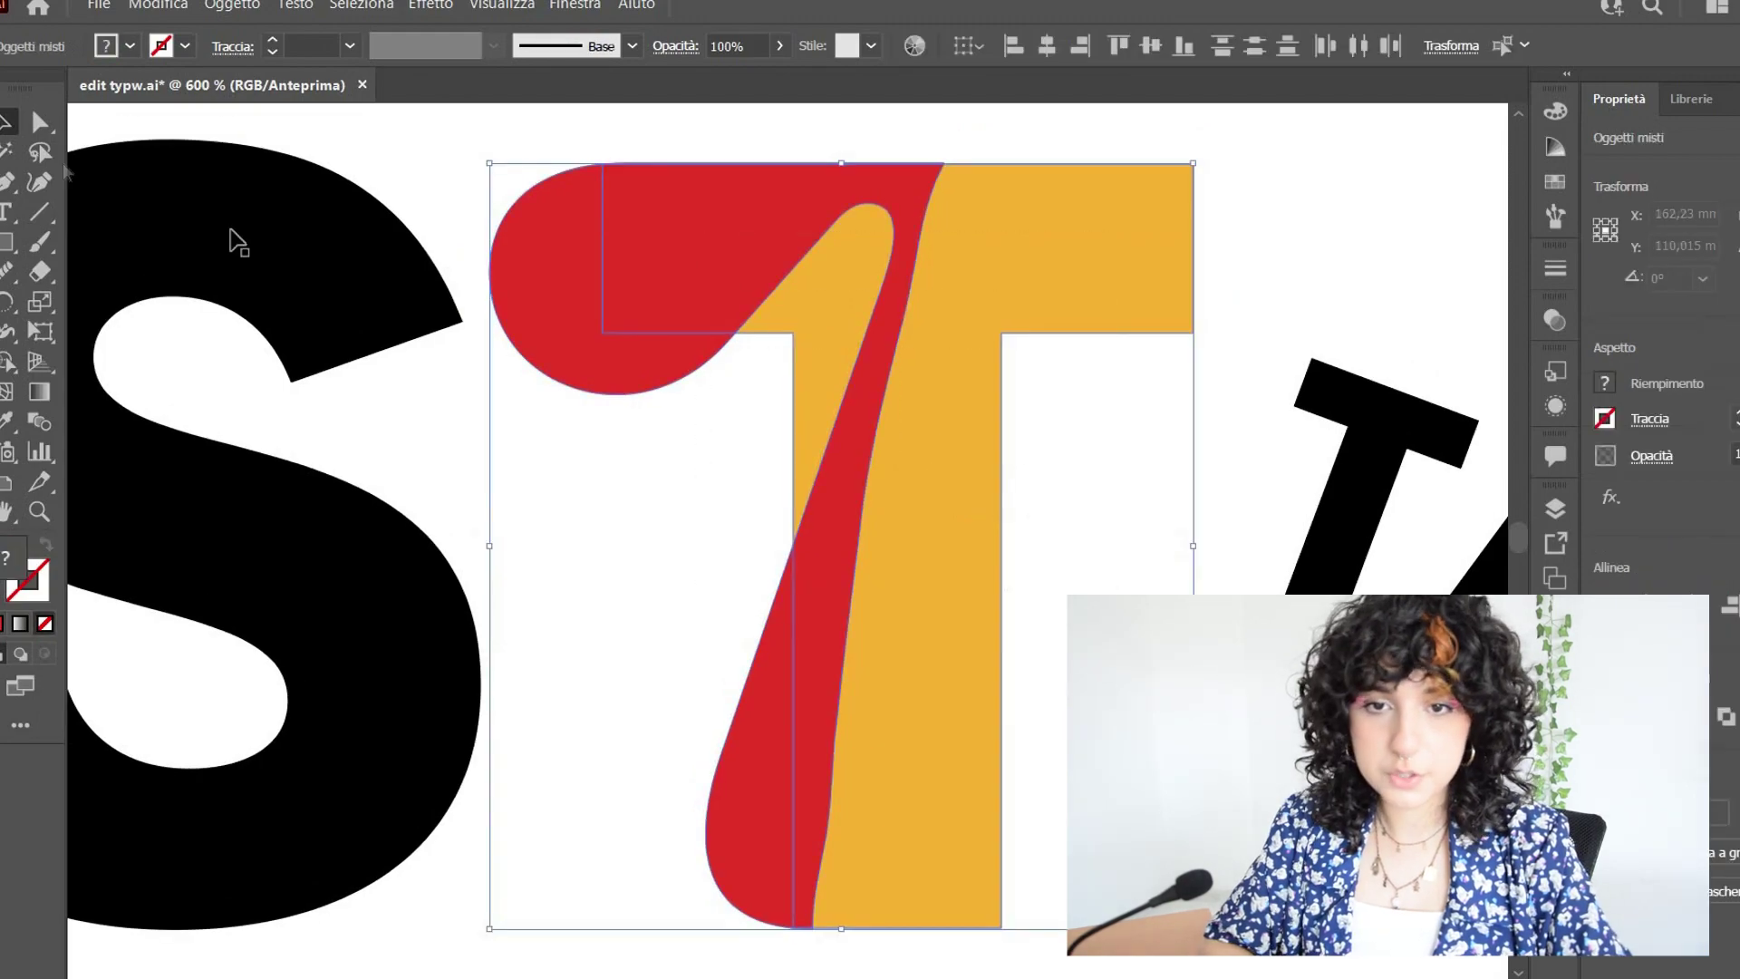
pyautogui.click(8, 362)
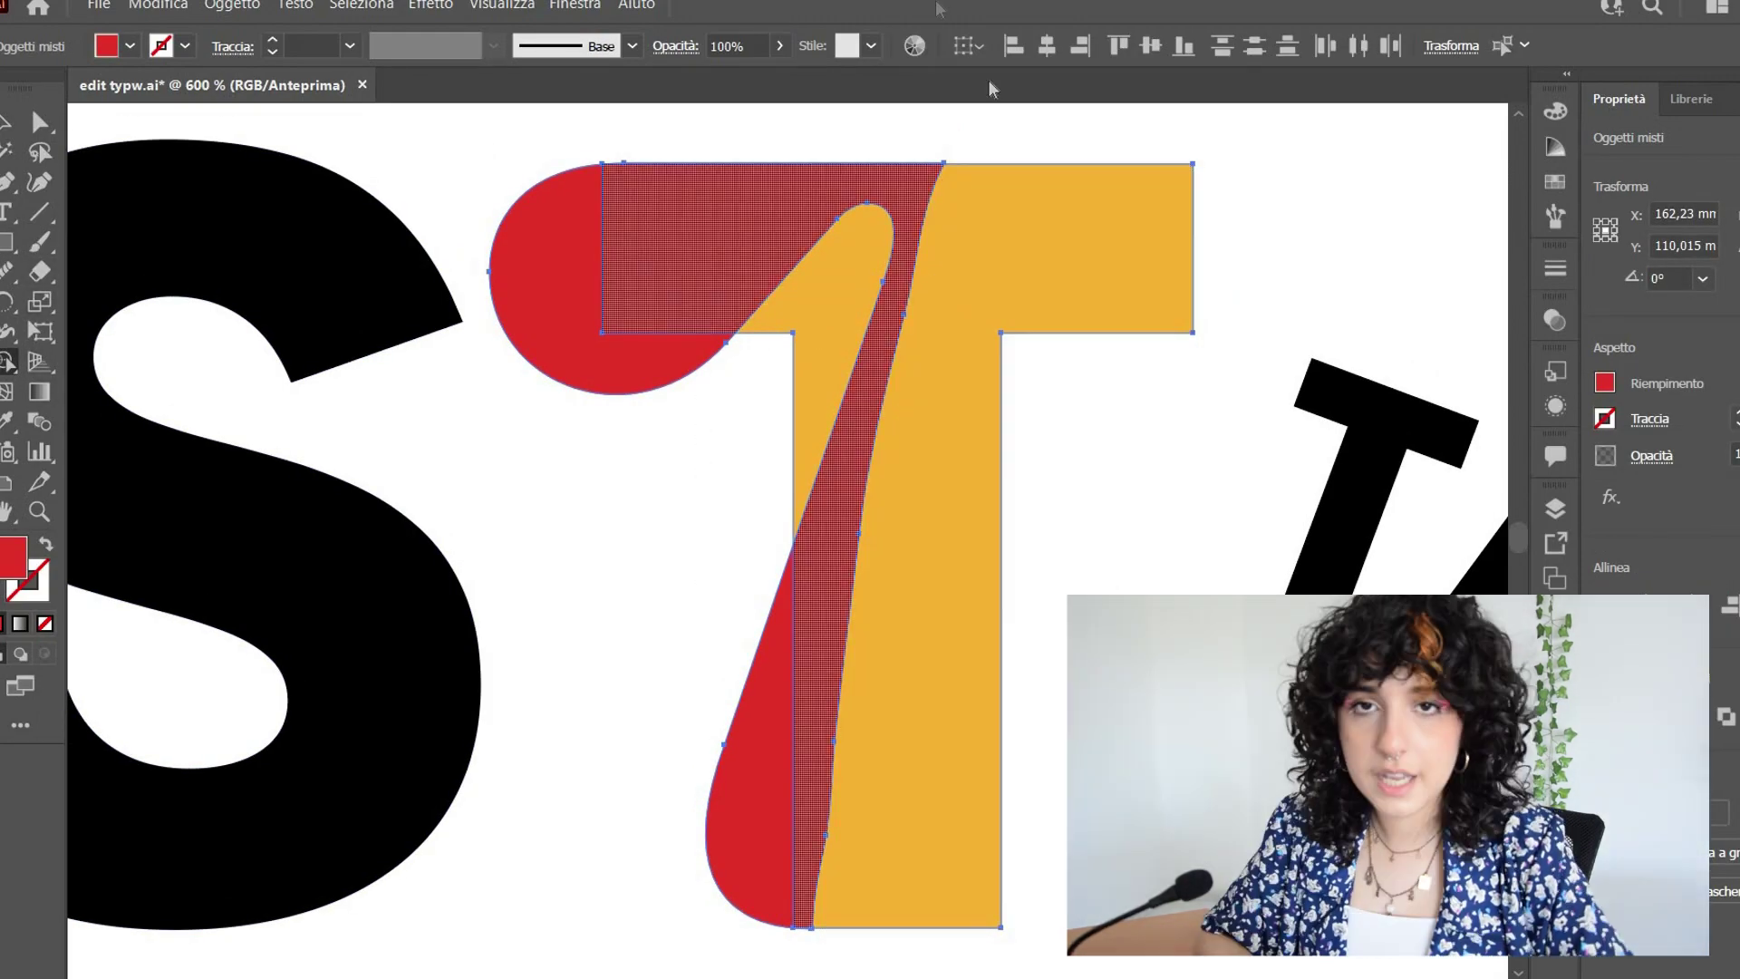
pyautogui.moveTo(675, 254)
pyautogui.mouseDown()
pyautogui.moveTo(602, 369)
pyautogui.moveTo(901, 175)
pyautogui.moveTo(835, 139)
pyautogui.mouseUp()
# Redraw the merged T's stem left edge into a smooth curve from the teardrop joint.
pyautogui.press('v')
pyautogui.click(834, 139)
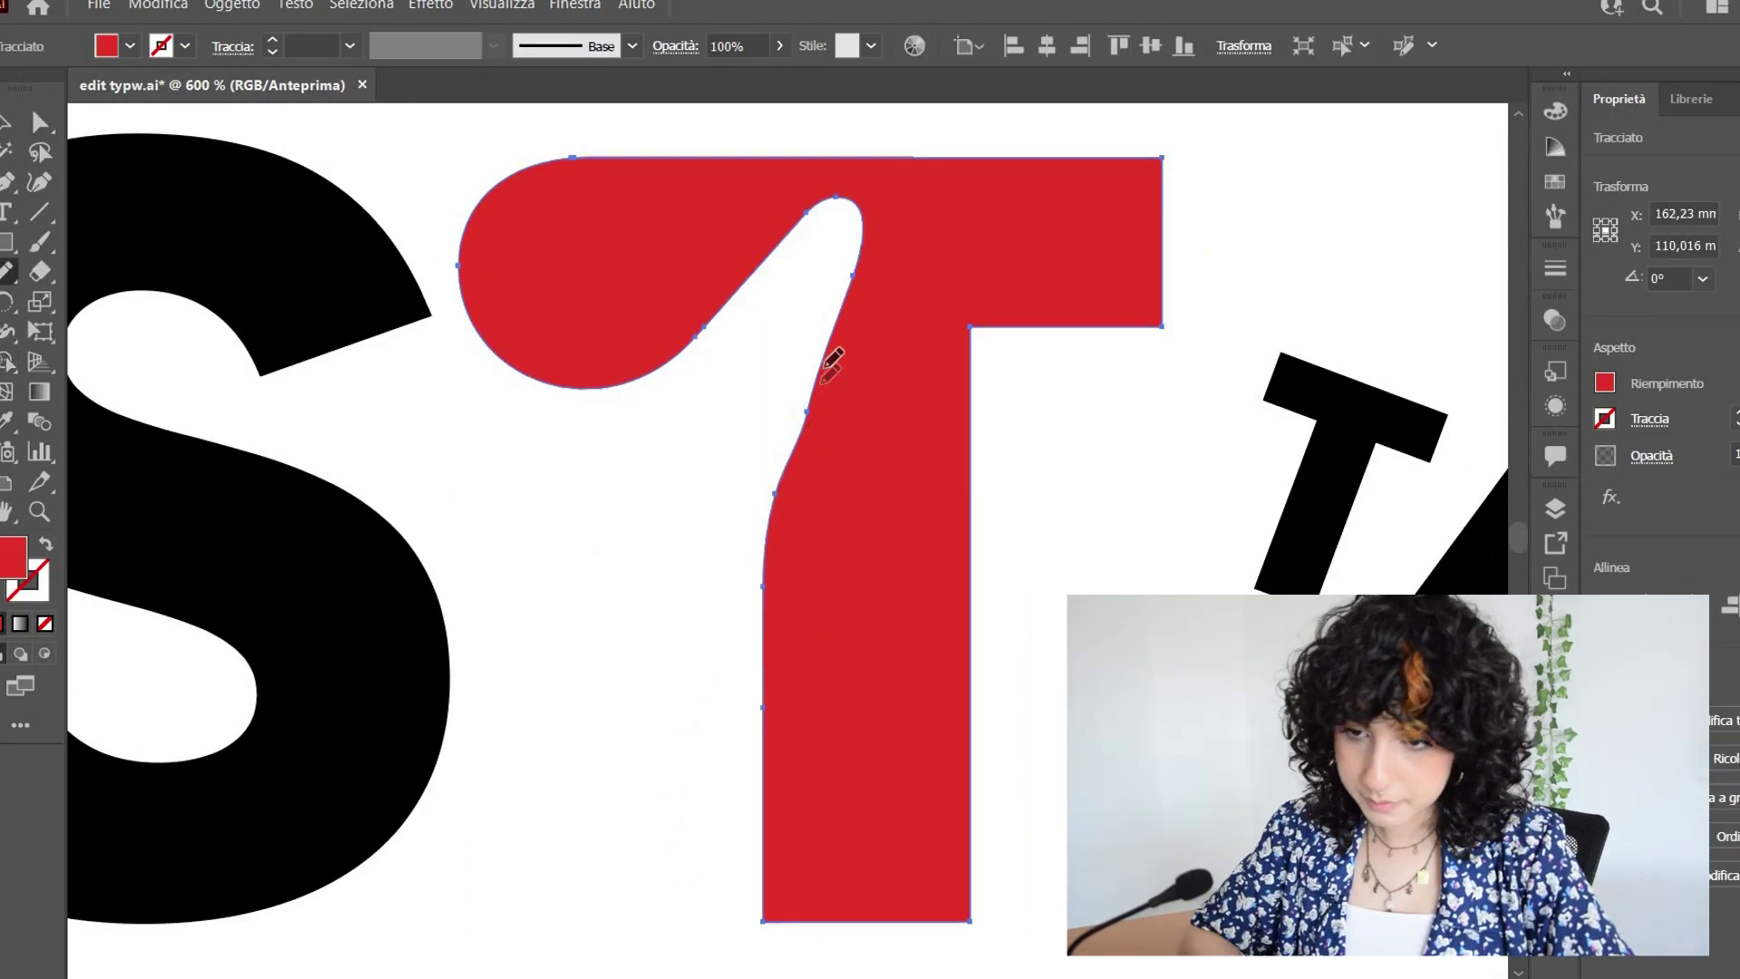
pyautogui.moveTo(856, 241)
pyautogui.mouseDown()
pyautogui.moveTo(839, 389)
pyautogui.moveTo(784, 494)
pyautogui.mouseUp()
pyautogui.moveTo(847, 262); pyautogui.dragTo(770, 505)
pyautogui.moveTo(862, 231)
pyautogui.mouseDown()
pyautogui.moveTo(816, 459)
pyautogui.moveTo(781, 478)
pyautogui.moveTo(805, 345)
pyautogui.moveTo(845, 270)
pyautogui.moveTo(842, 321)
pyautogui.mouseUp()
pyautogui.hotkey('ctrl', 'z')
pyautogui.hotkey('ctrl', 'z')
pyautogui.hotkey('ctrl', 'z')
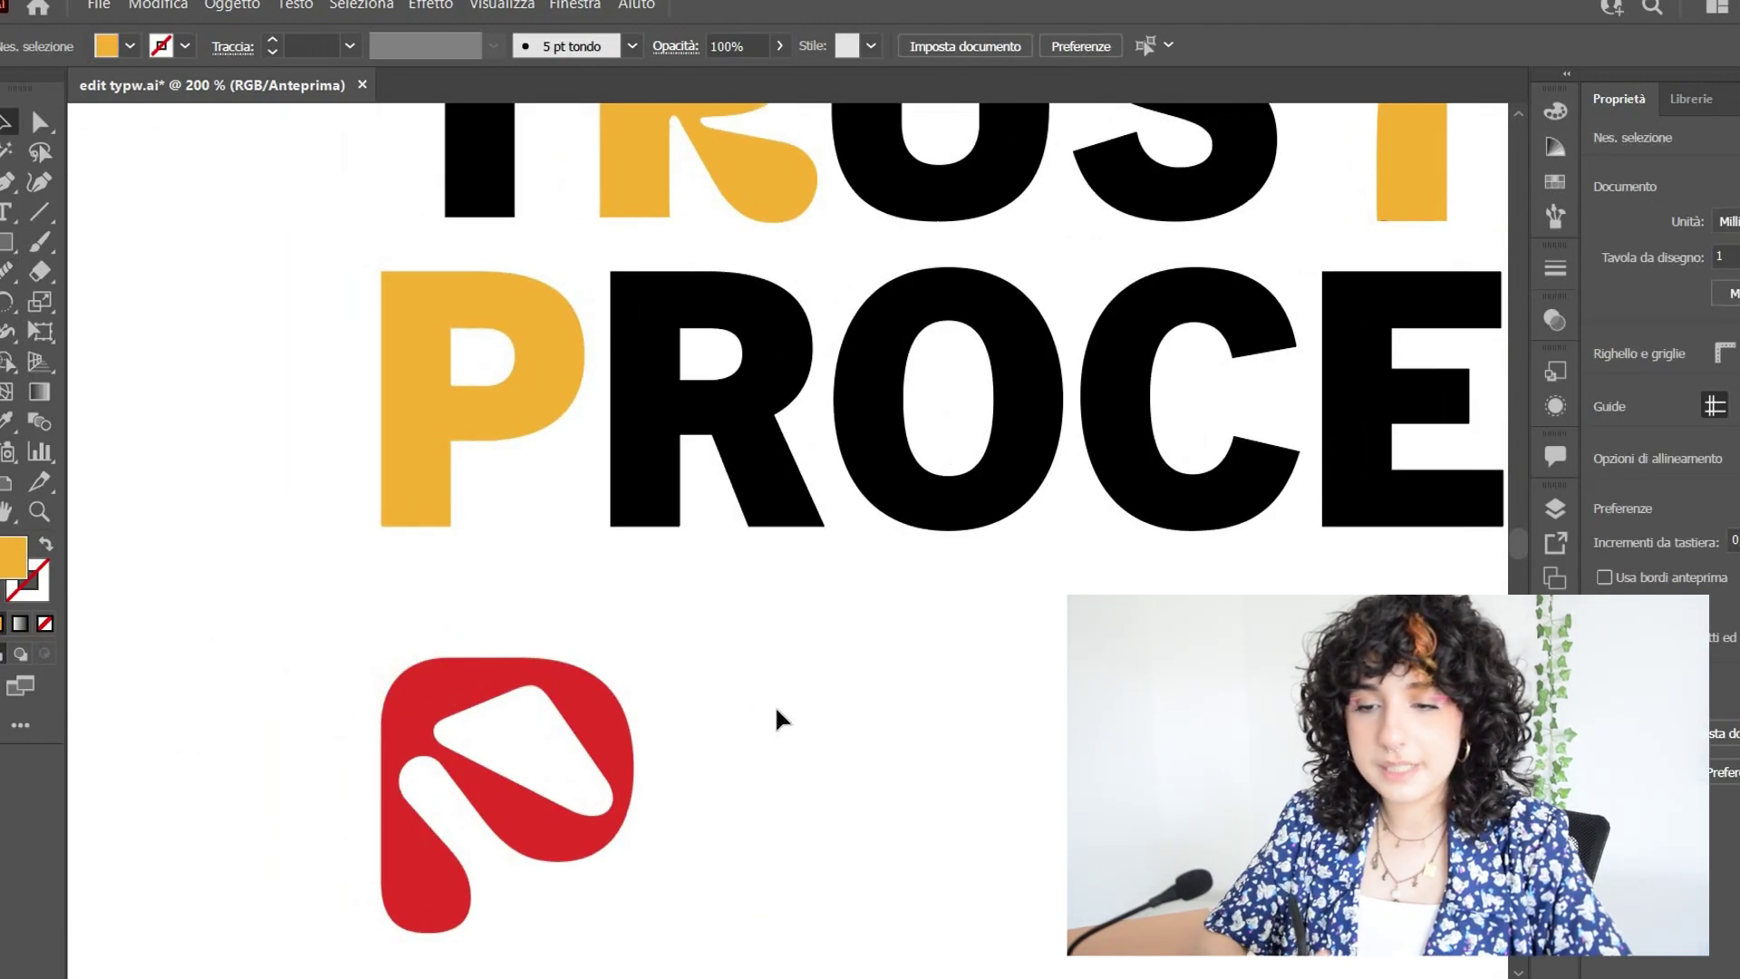
# Erase a vertical strip through the red P shape and select the remainder with the yellow P.
pyautogui.scroll(1, 777, 719)
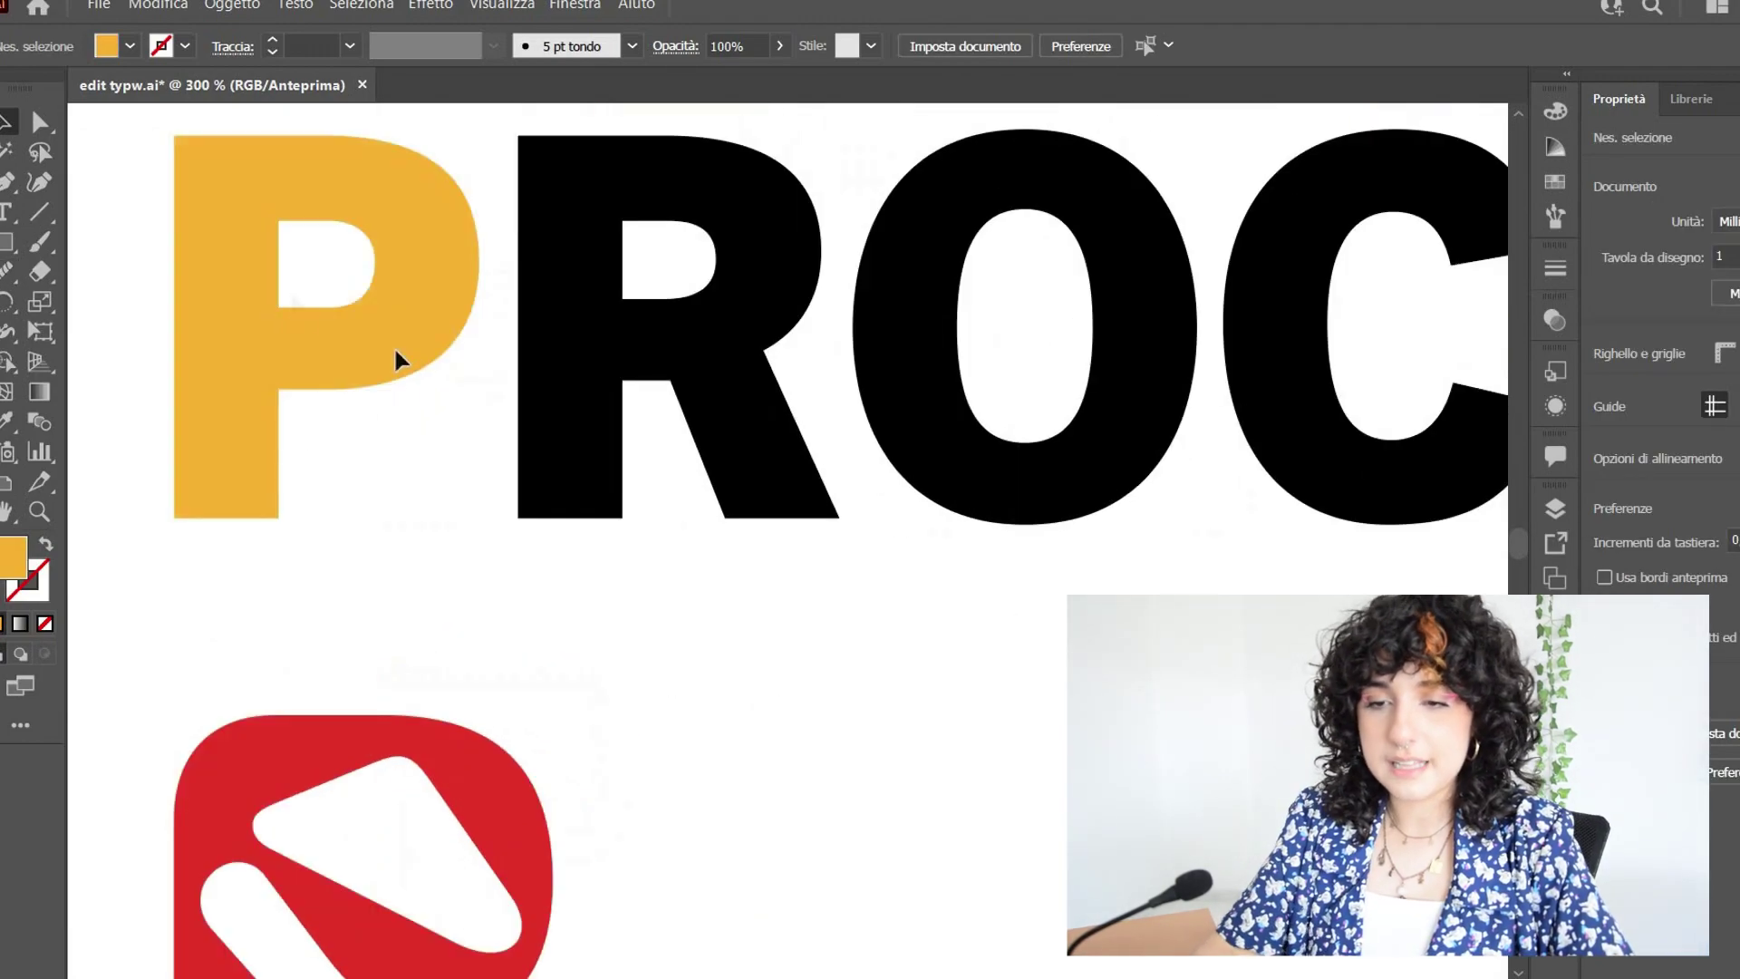
pyautogui.click(426, 898)
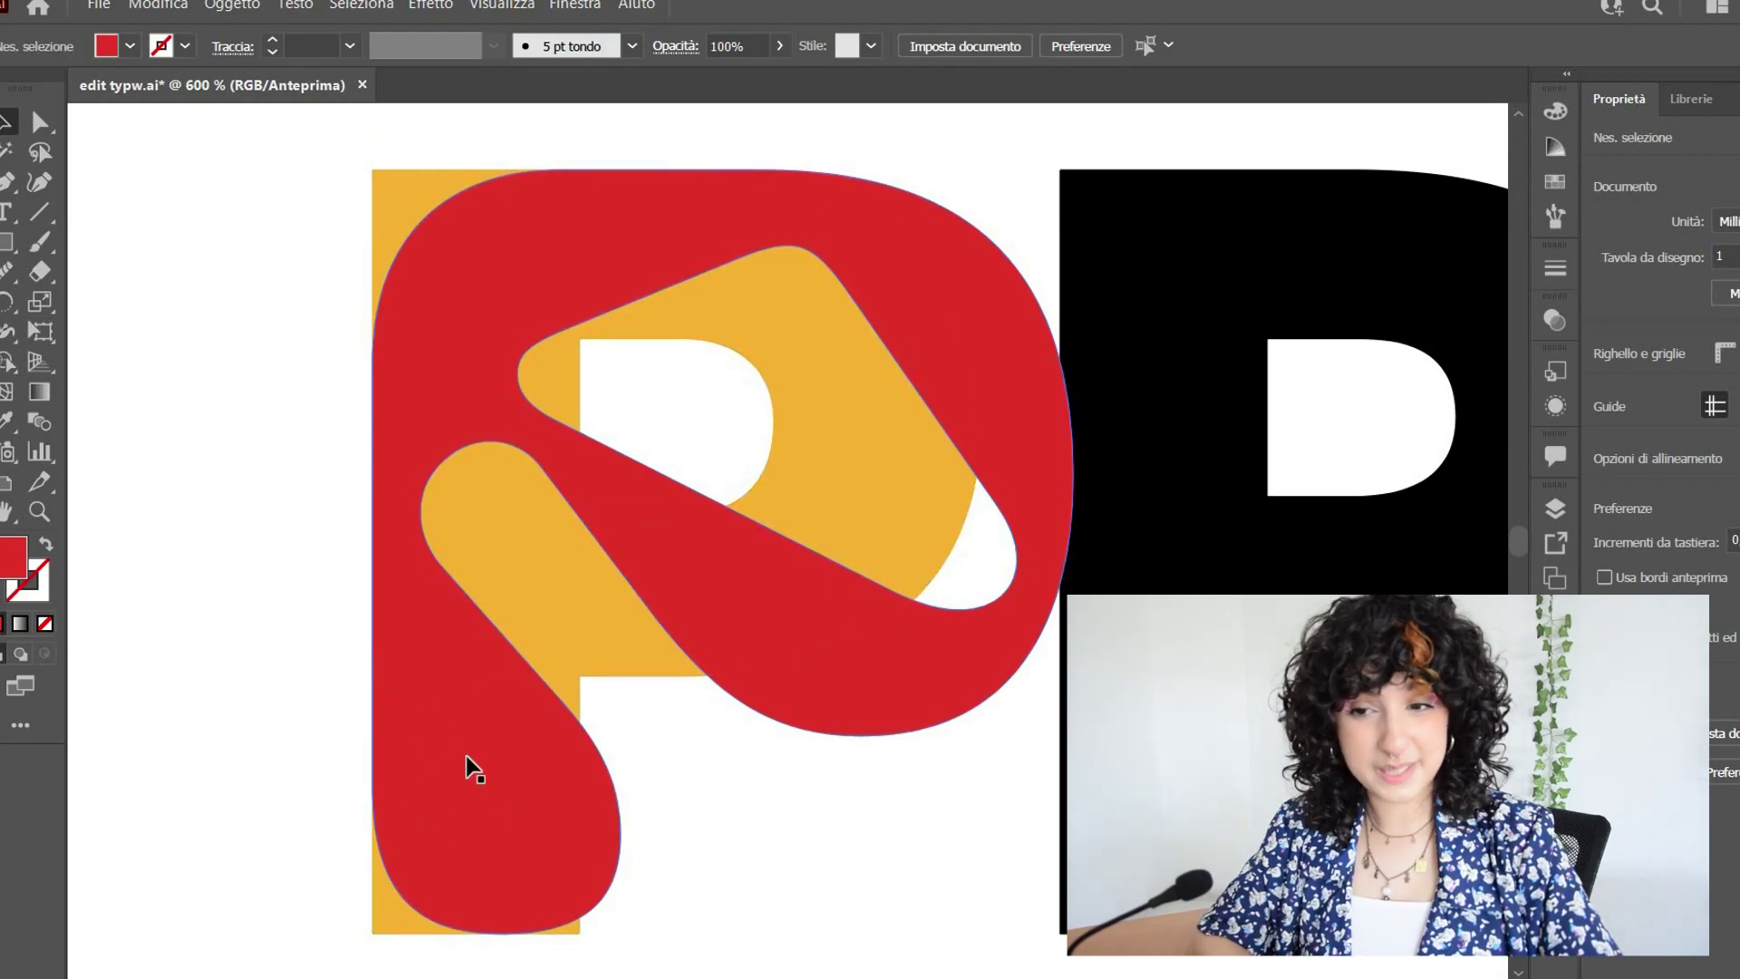
pyautogui.click(785, 626)
pyautogui.hotkey('shift', 'e')
pyautogui.moveTo(770, 109)
pyautogui.mouseDown()
pyautogui.moveTo(805, 660)
pyautogui.moveTo(875, 544)
pyautogui.moveTo(1002, 505)
pyautogui.mouseUp()
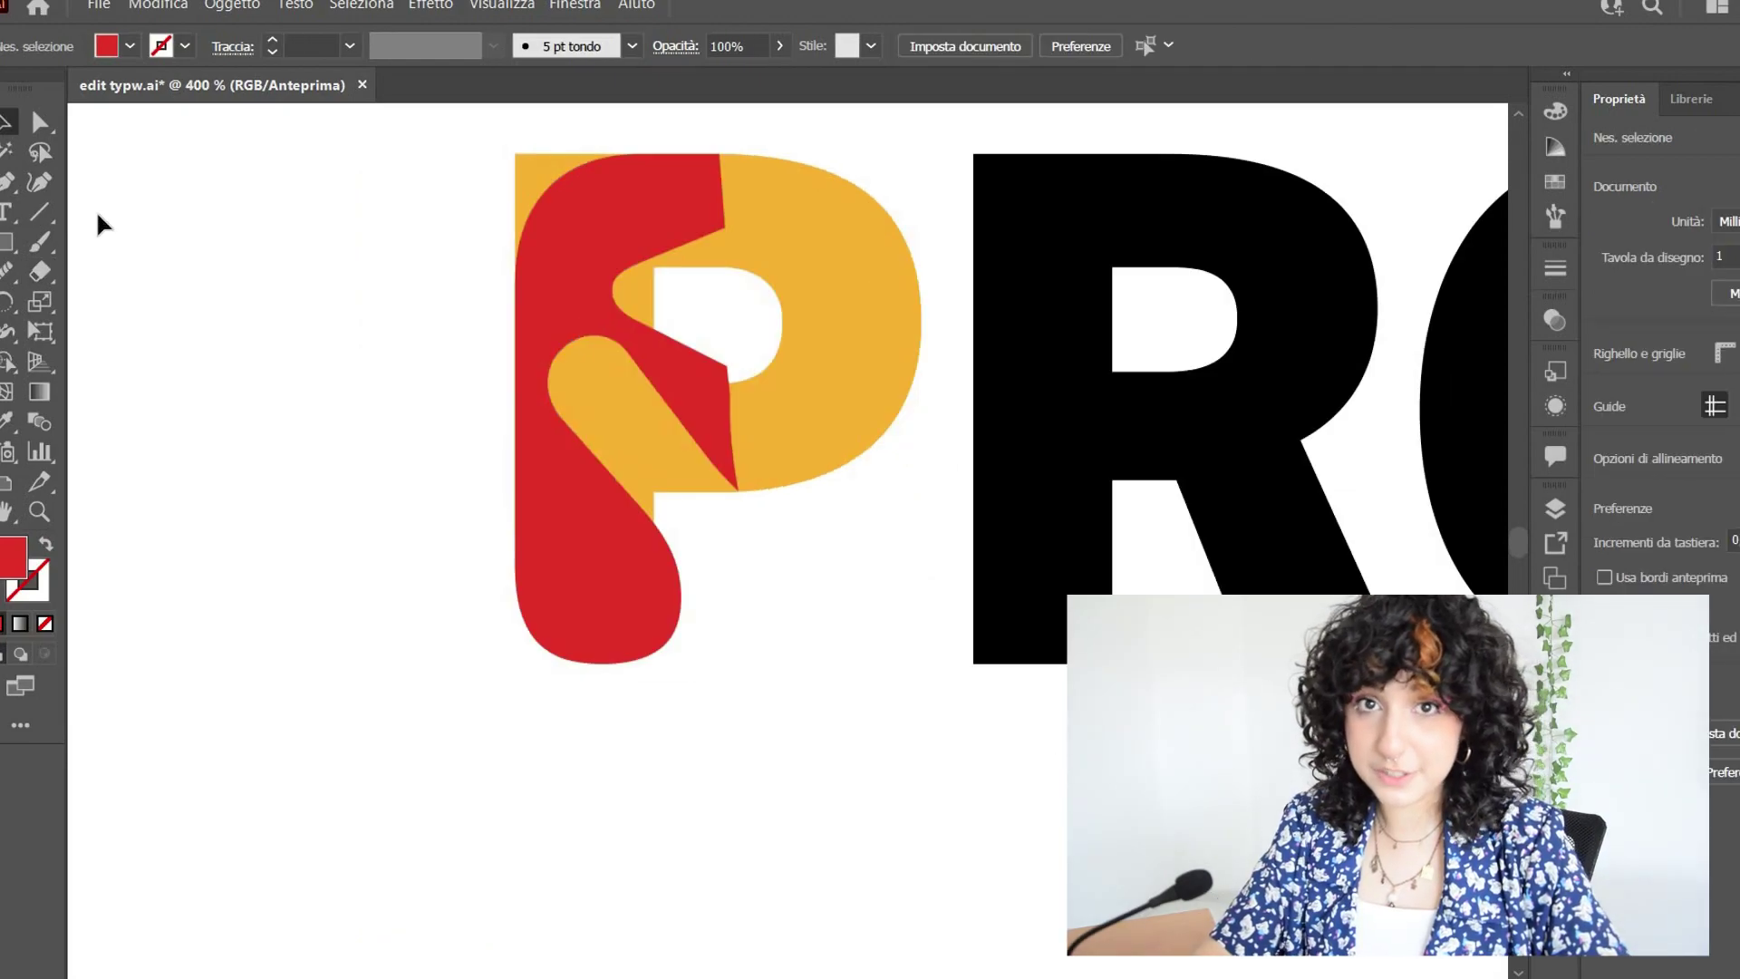
pyautogui.hotkey('ctrl', '-')
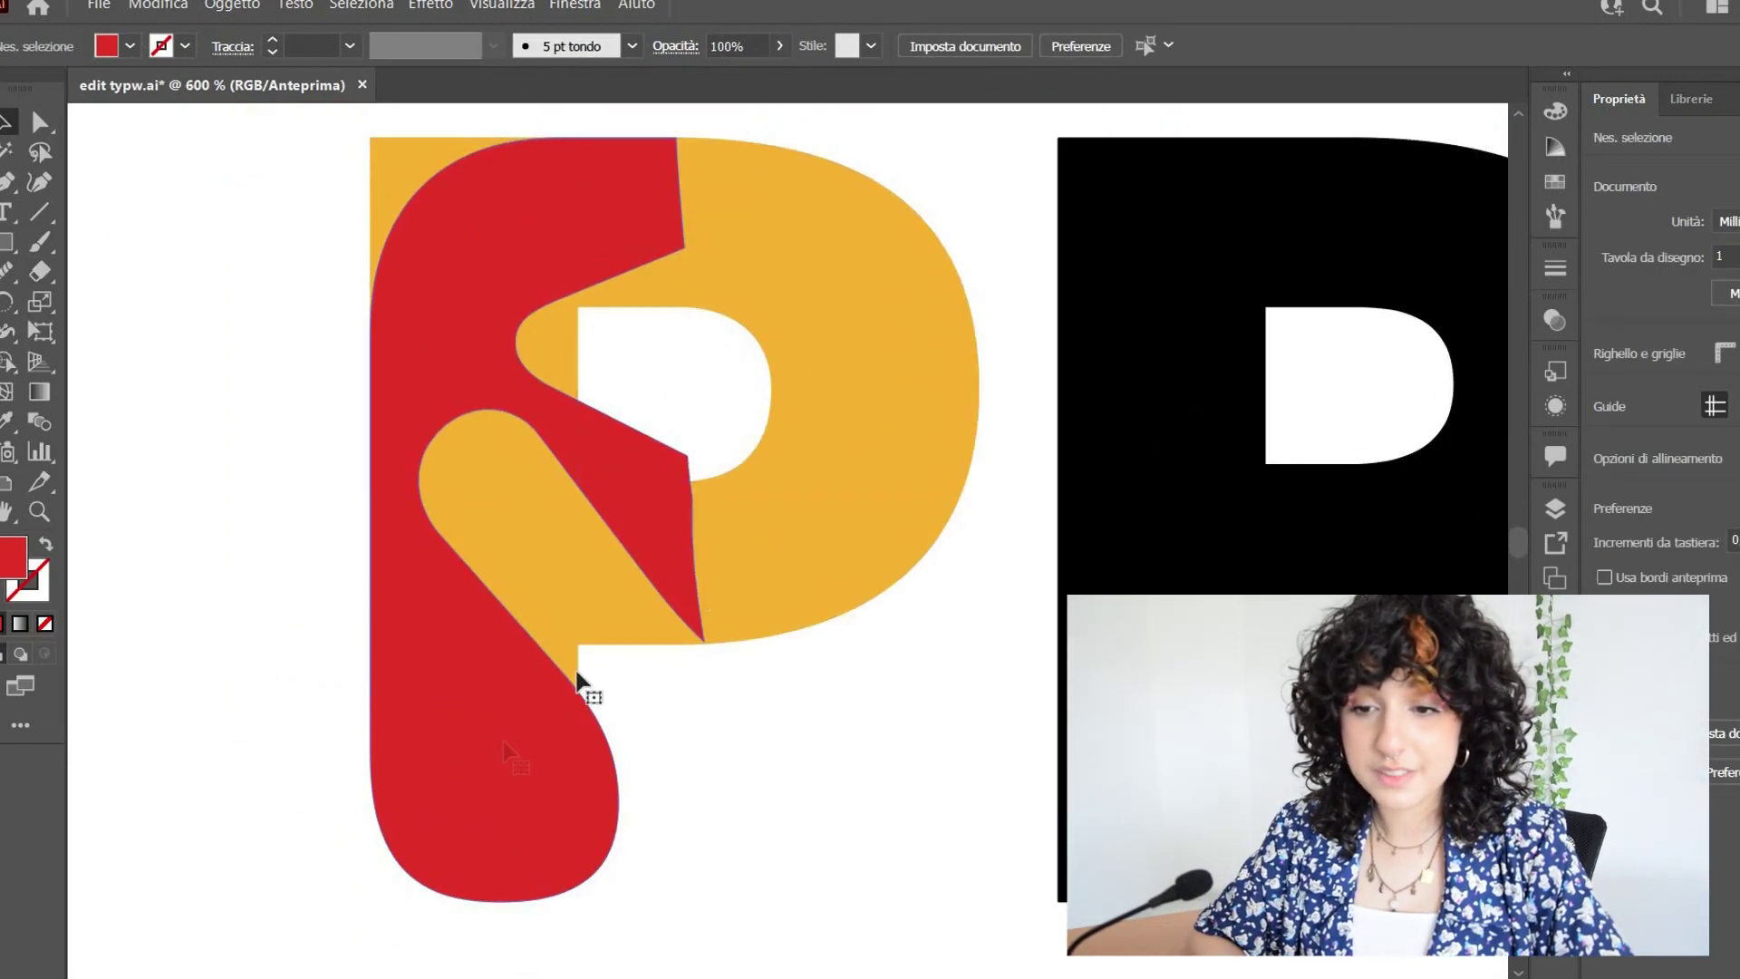
pyautogui.click(575, 683)
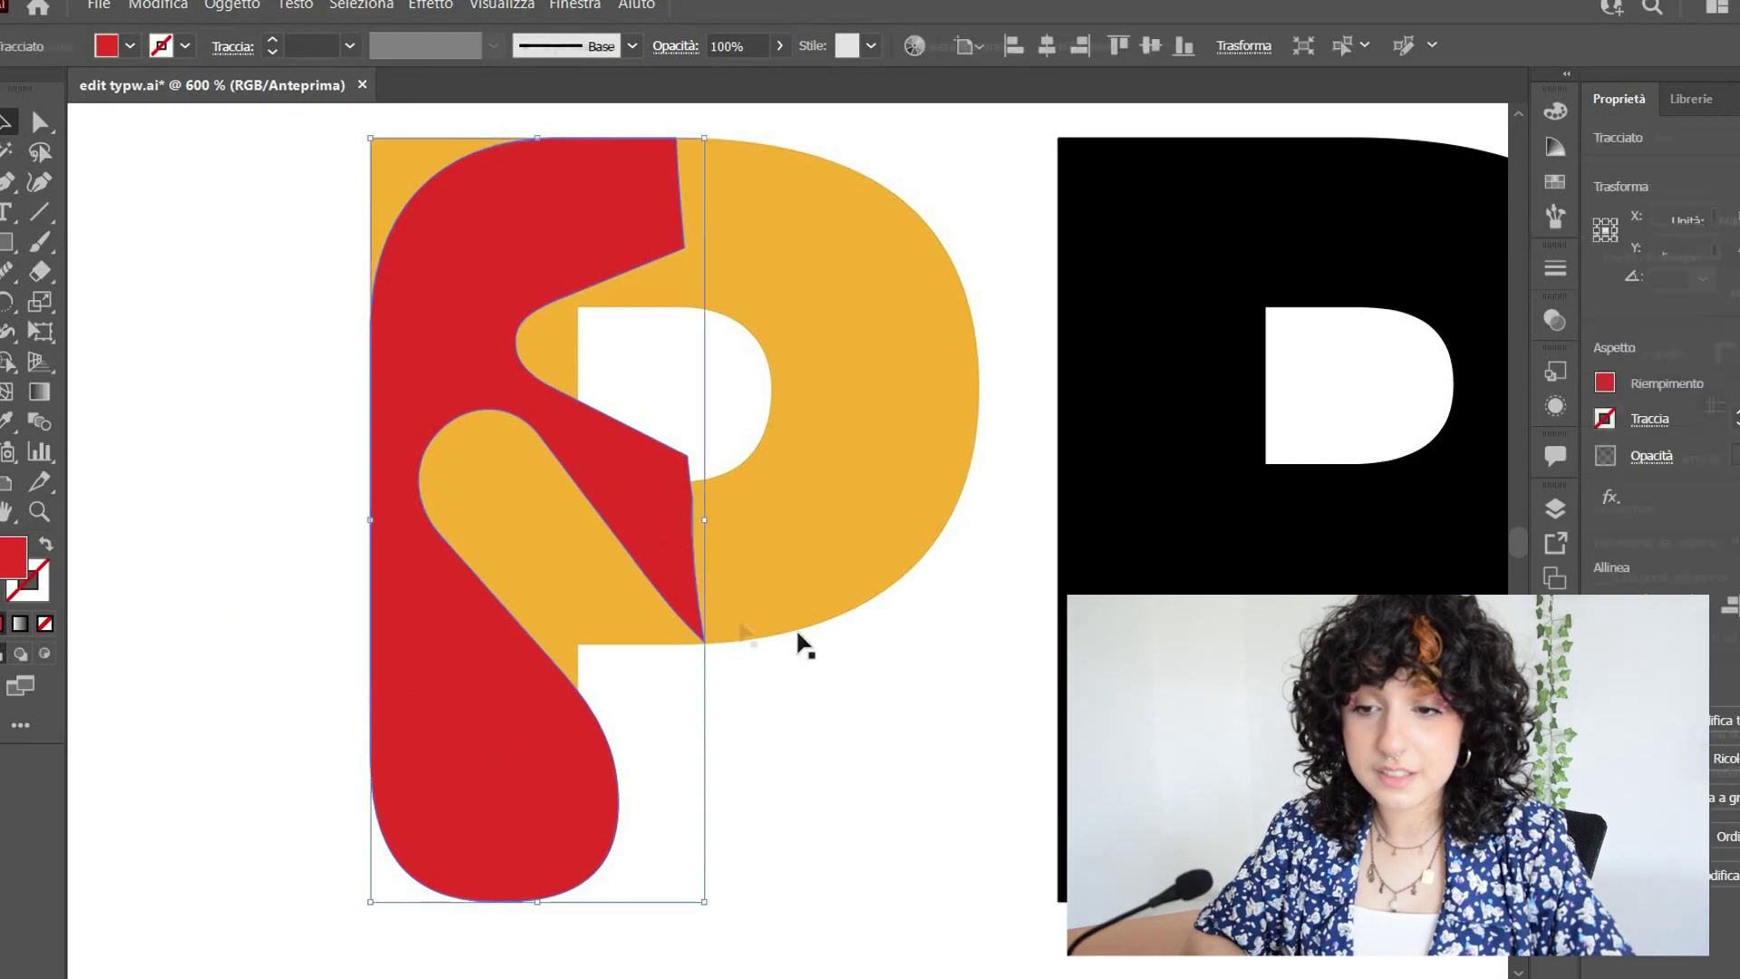
pyautogui.keyDown('shift'); pyautogui.click(841, 549); pyautogui.keyUp('shift')
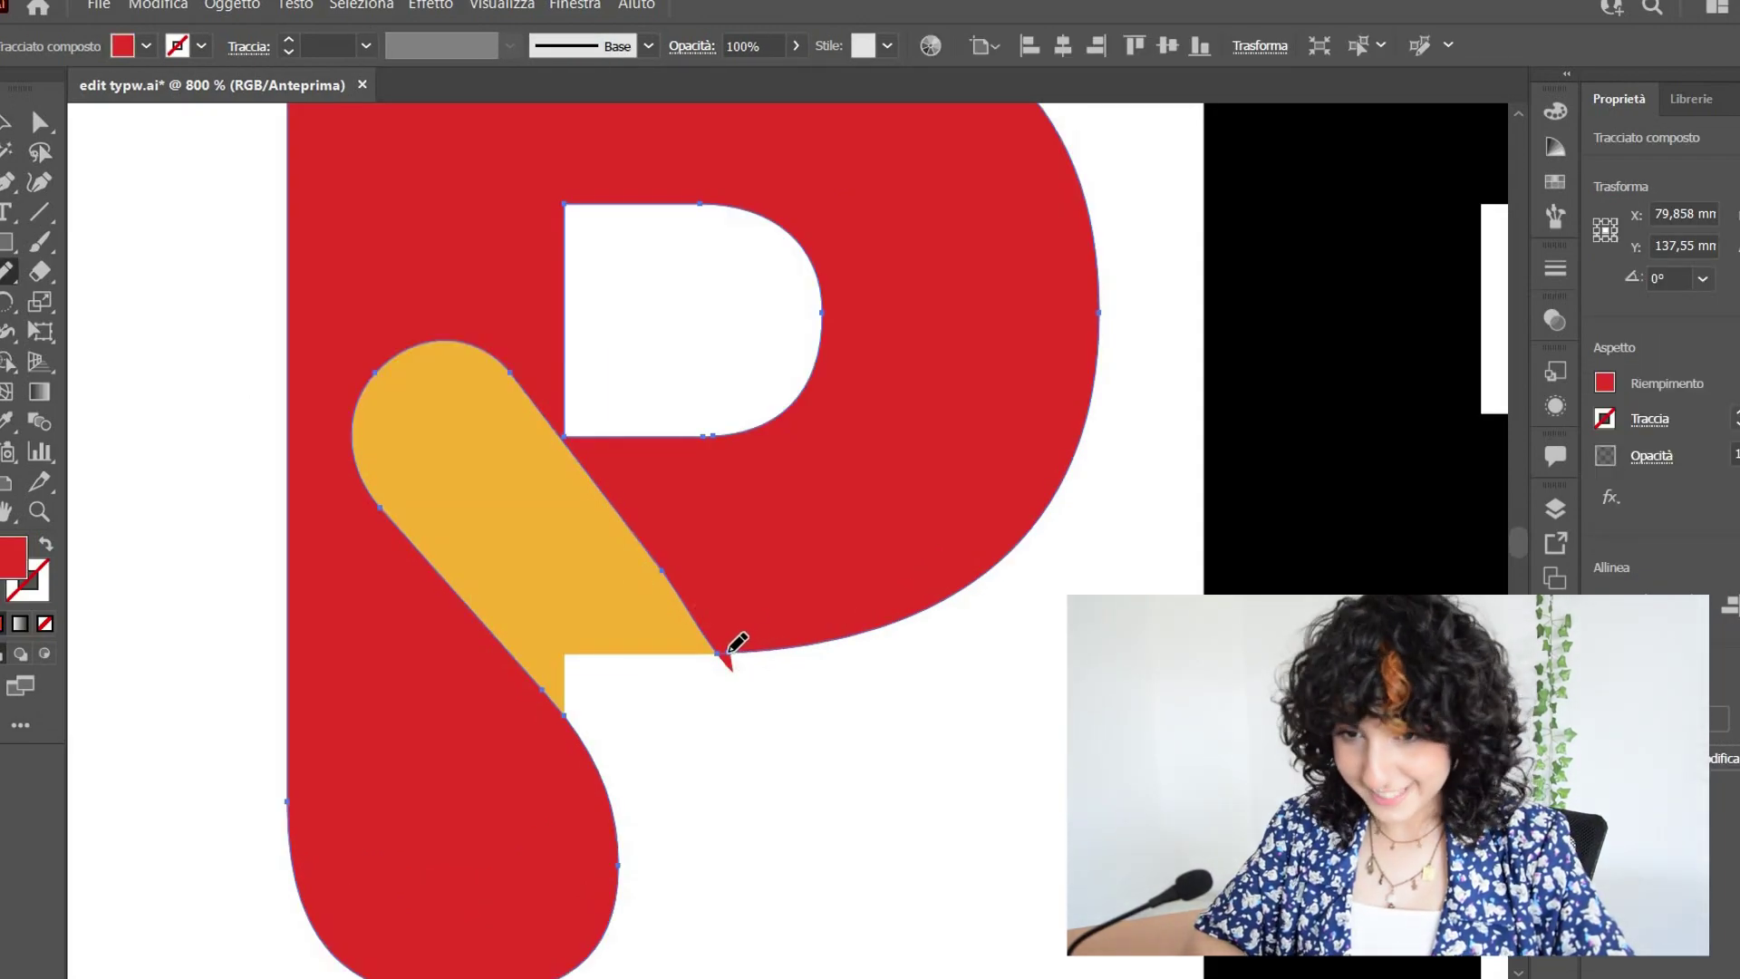
# Reshape the red outline and narrow the yellow area into a slim curved band.
pyautogui.moveTo(716, 654); pyautogui.dragTo(593, 642)
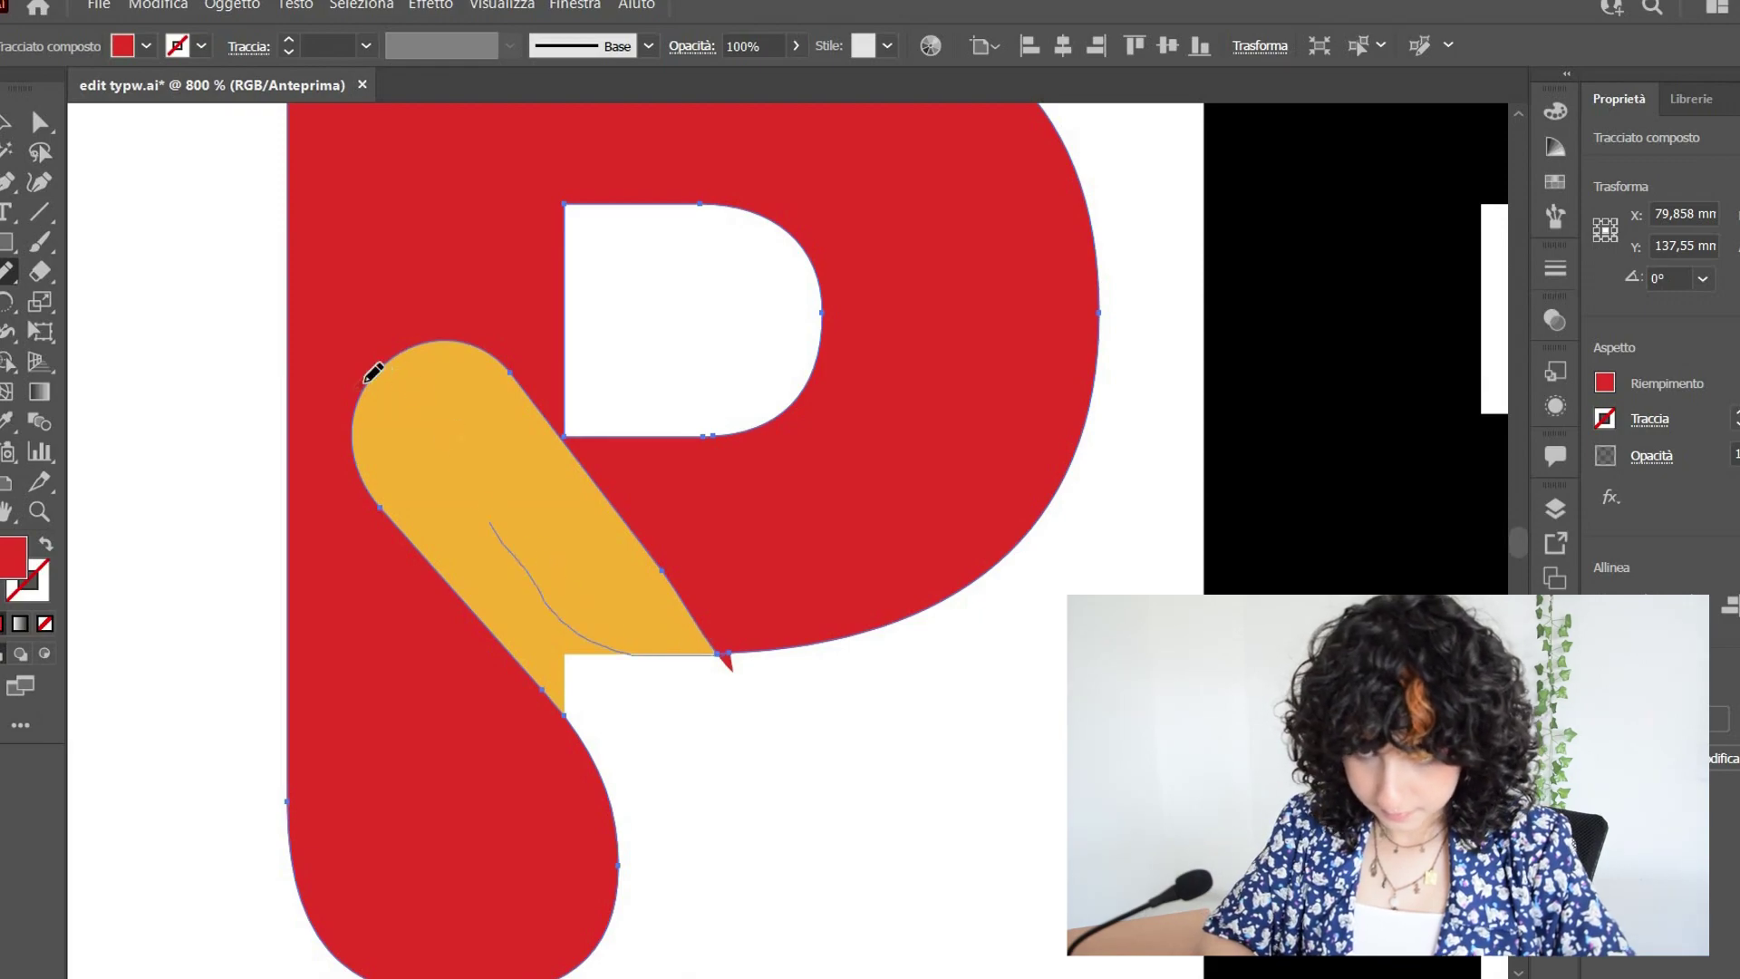
pyautogui.moveTo(357, 387)
pyautogui.mouseDown()
pyautogui.moveTo(439, 412)
pyautogui.moveTo(420, 330)
pyautogui.mouseUp()
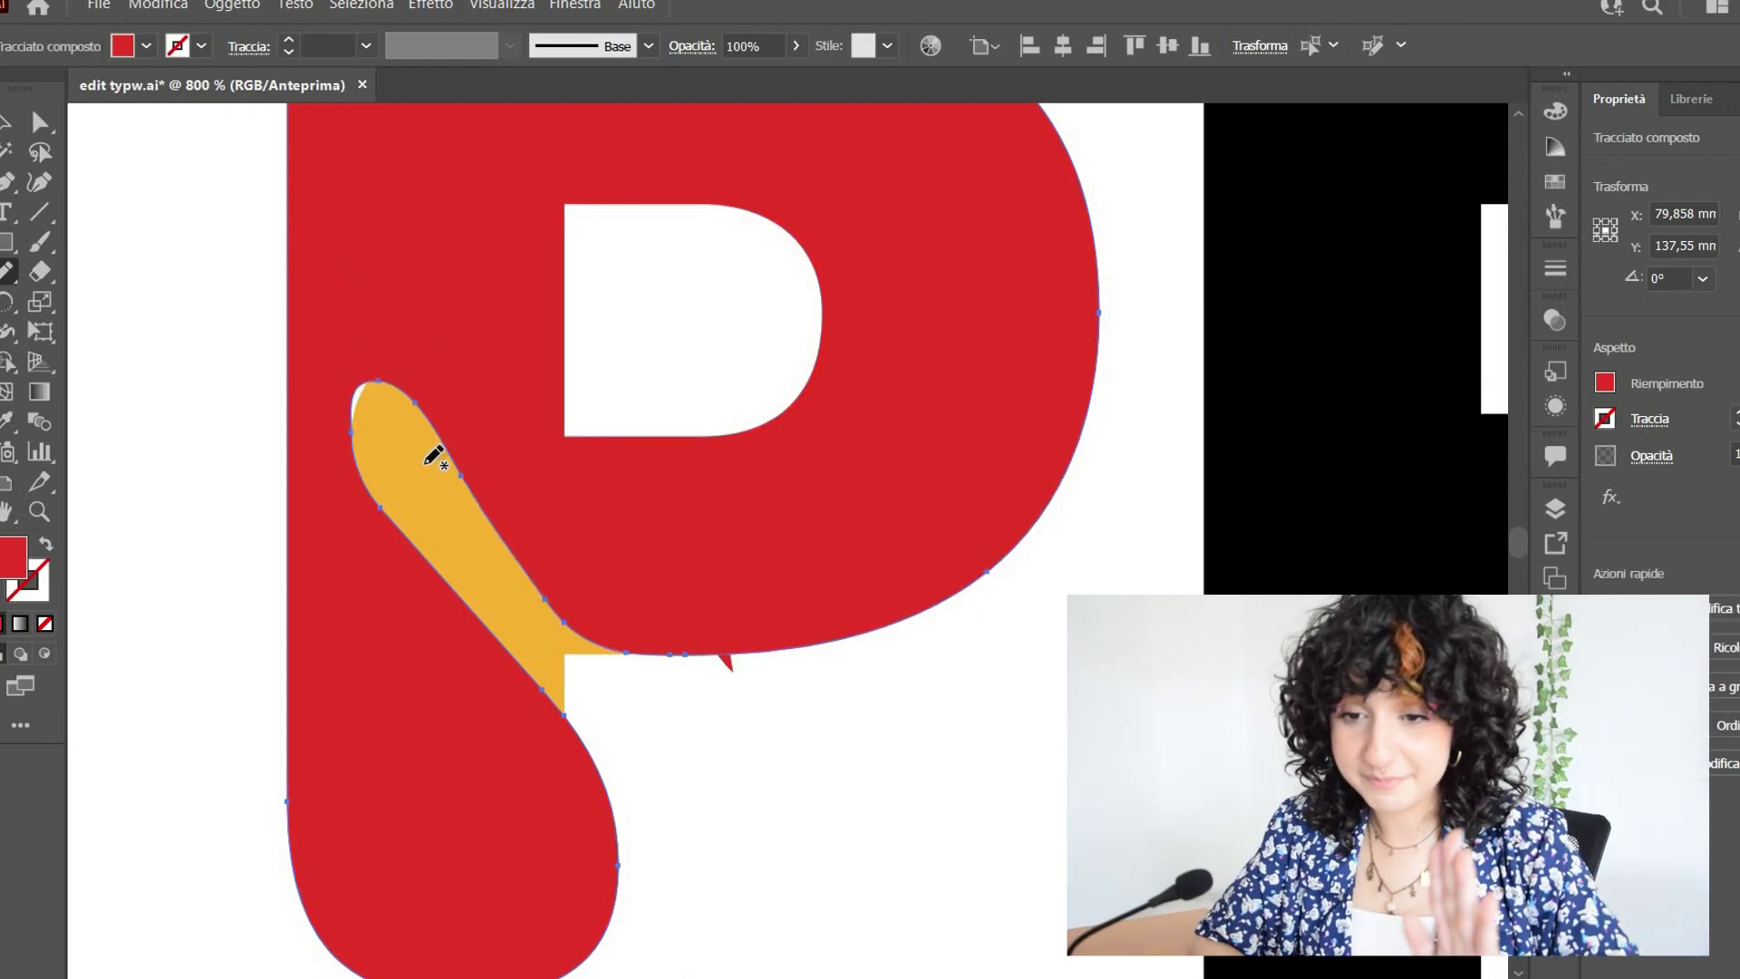
pyautogui.moveTo(360, 377)
pyautogui.mouseDown()
pyautogui.moveTo(380, 498)
pyautogui.moveTo(682, 667)
pyautogui.mouseUp()
pyautogui.hotkey('ctrl', 'z')
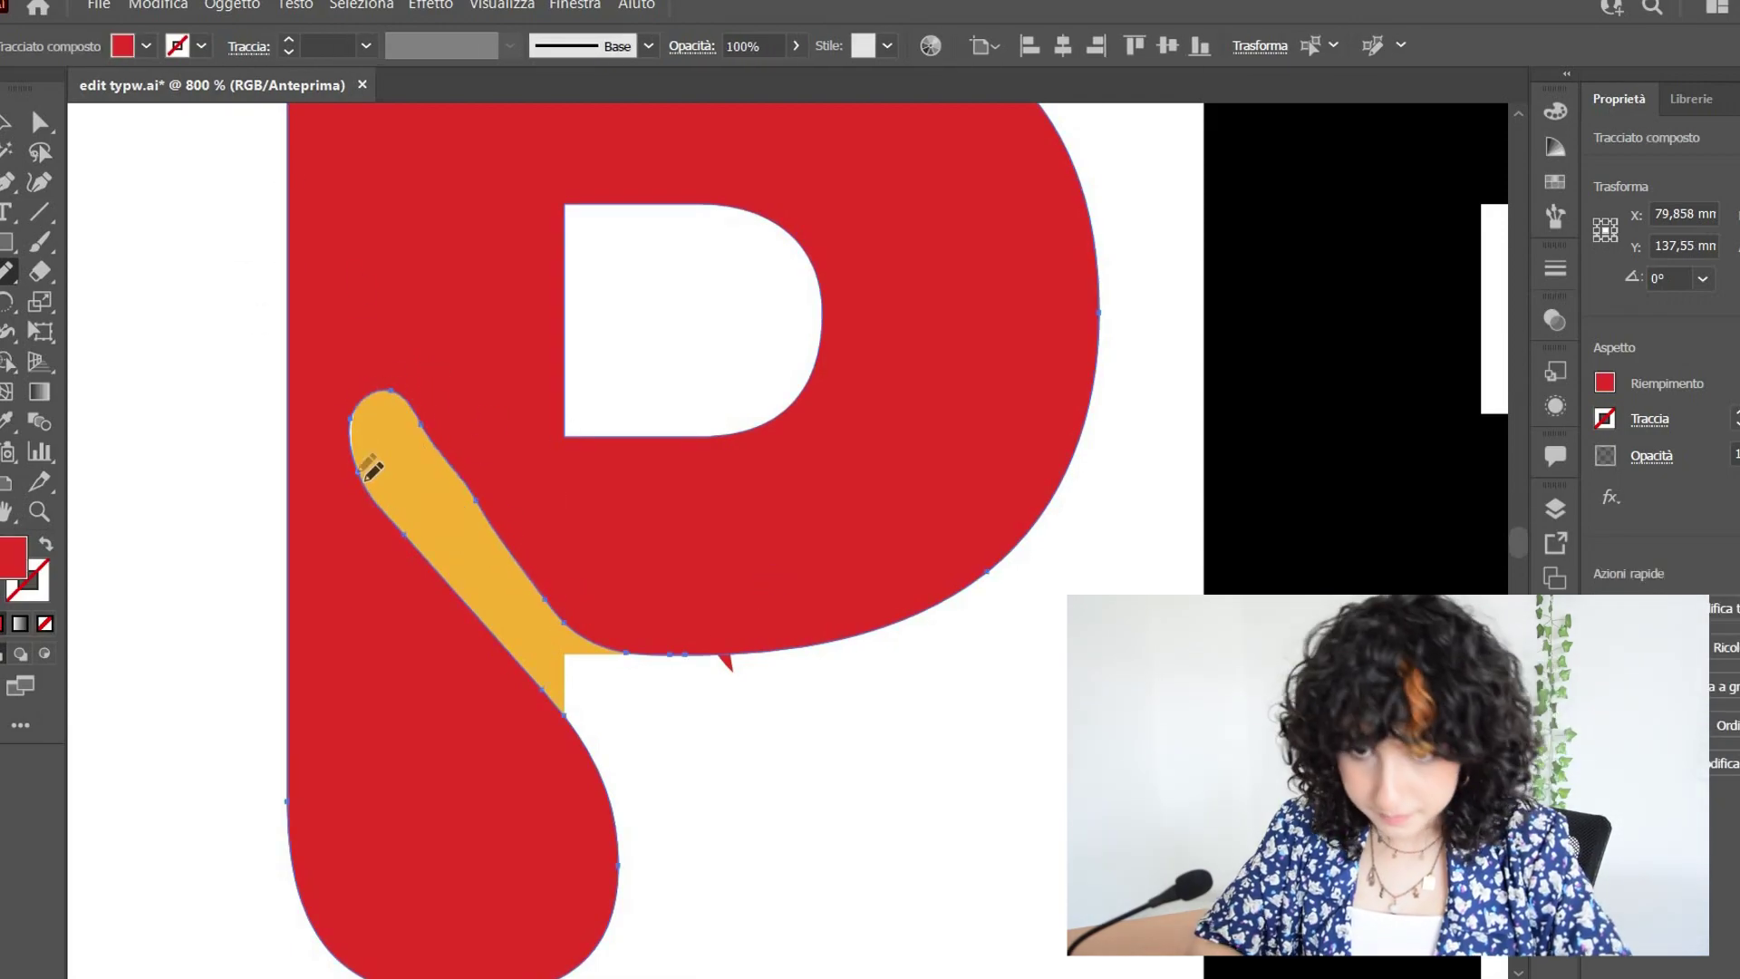
pyautogui.moveTo(369, 471); pyautogui.dragTo(377, 494)
pyautogui.moveTo(358, 399); pyautogui.dragTo(446, 415)
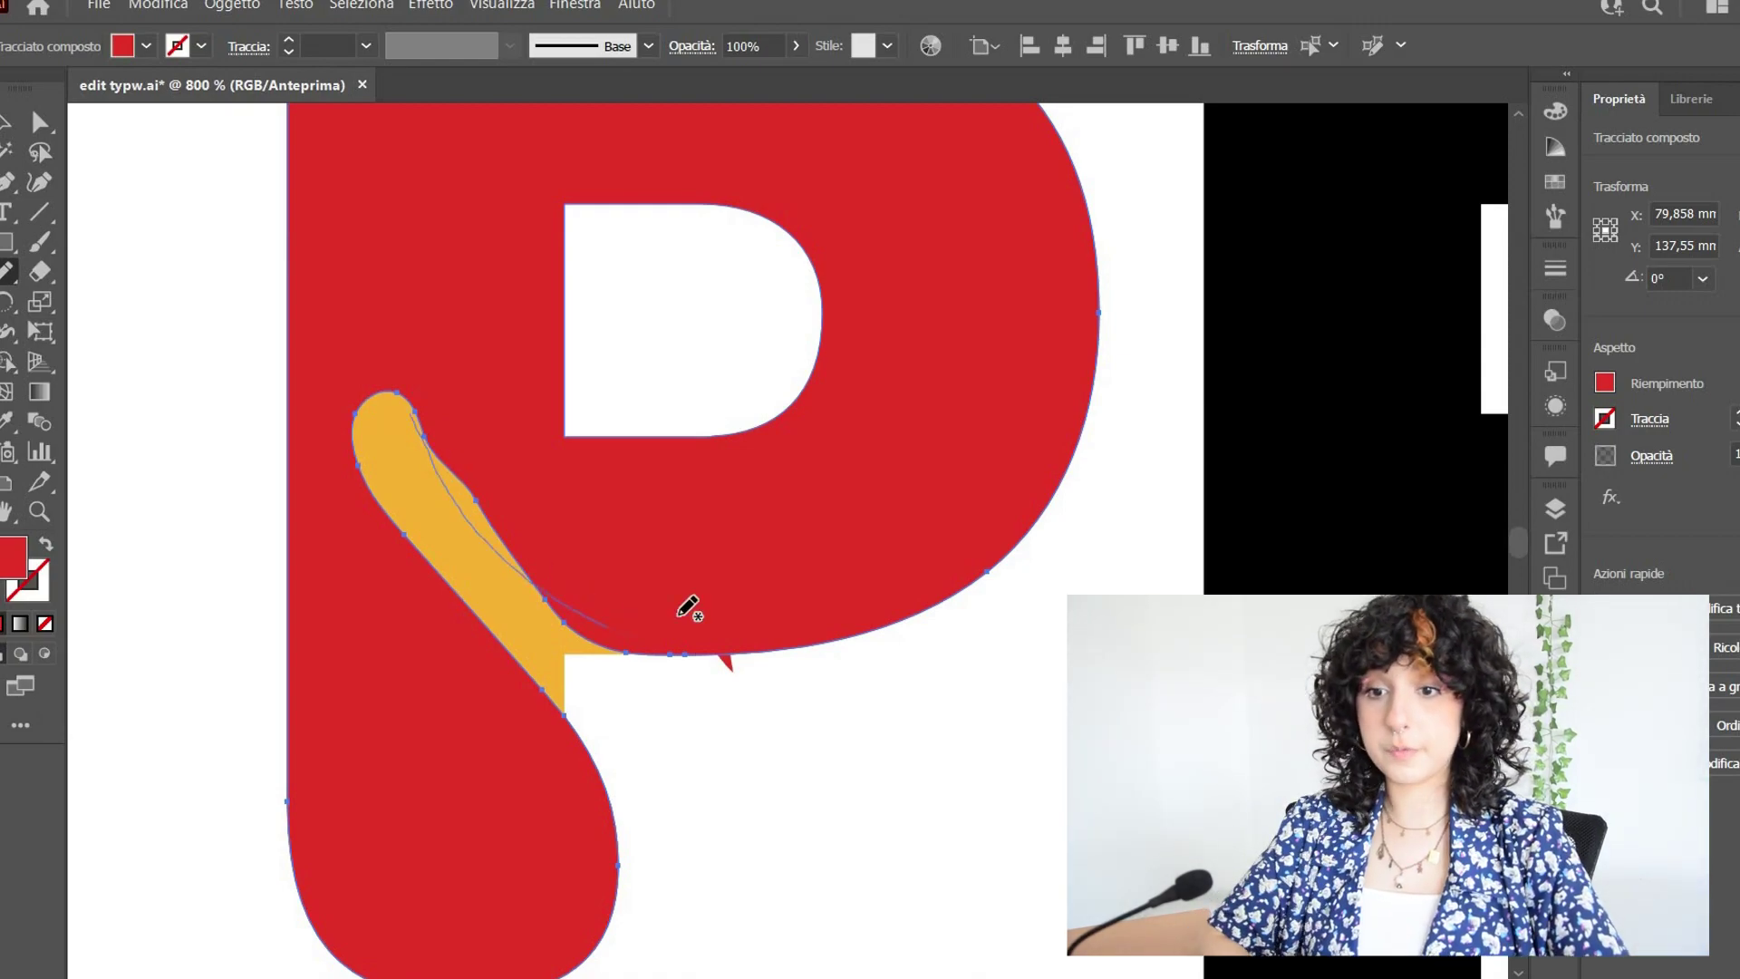
pyautogui.moveTo(688, 610); pyautogui.dragTo(444, 413)
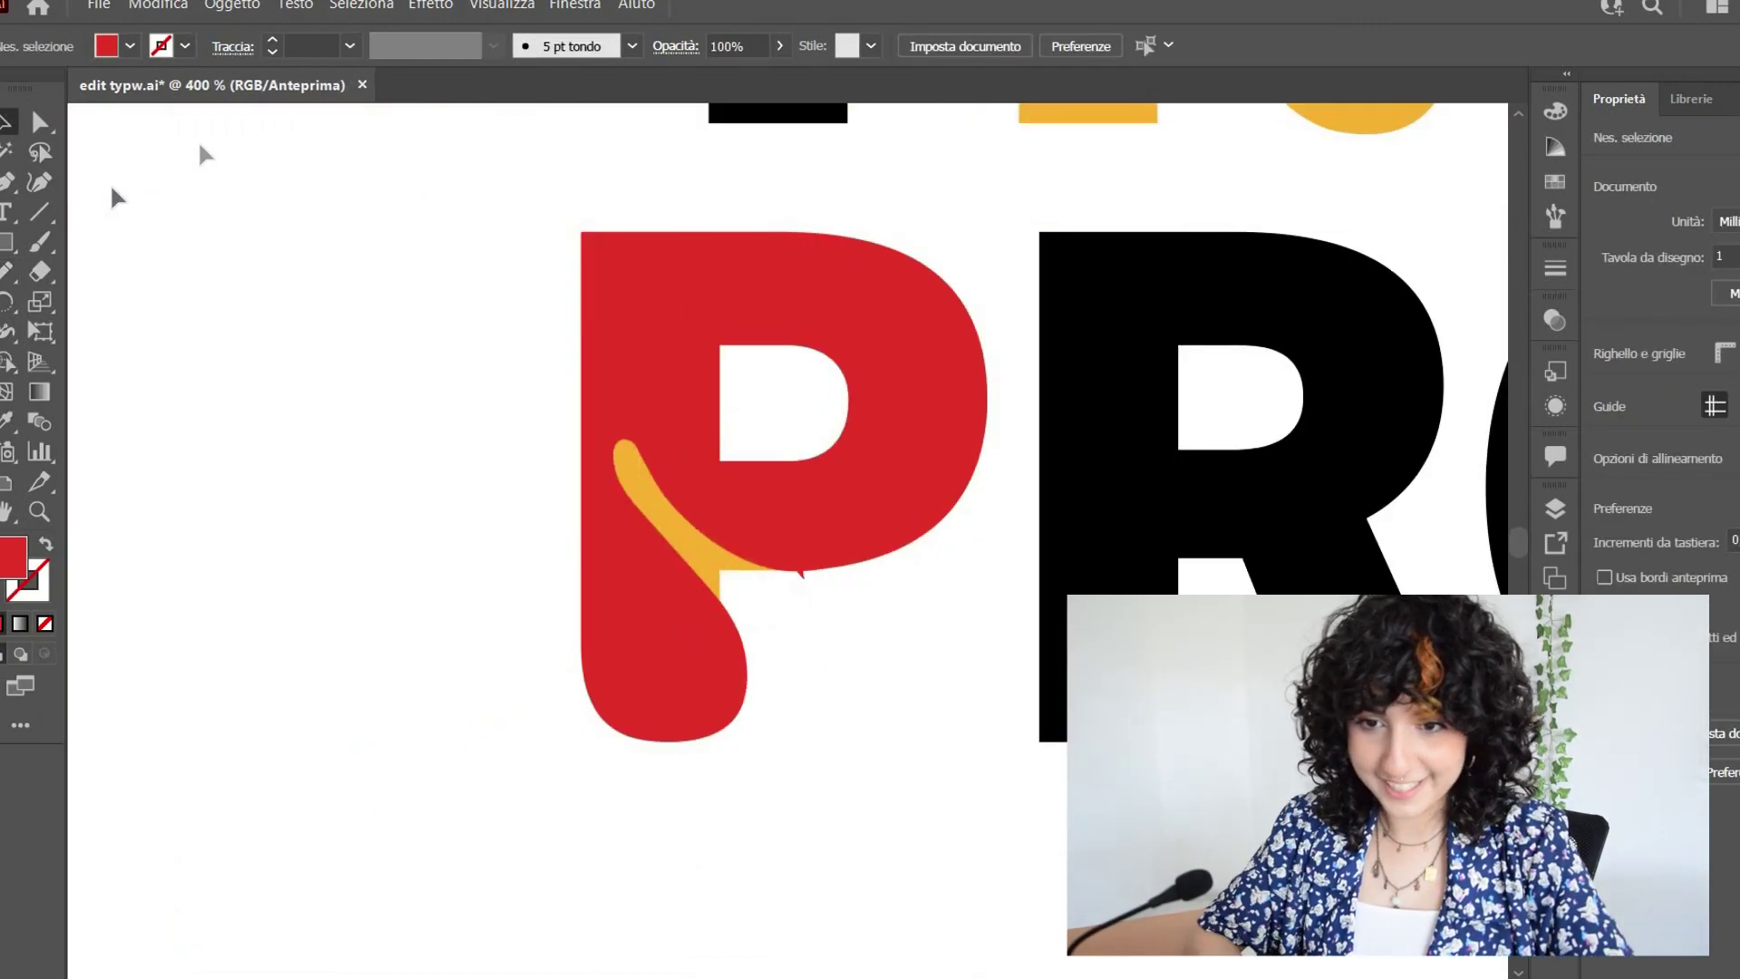
# Delete the yellow band and the small stray notch under the P's bowl.
pyautogui.press('a')
pyautogui.click(666, 526)
pyautogui.press('Delete')
pyautogui.hotkey('ctrl', '+')
pyautogui.hotkey('ctrl', '+')
pyautogui.hotkey('ctrl', '+')
pyautogui.hotkey('ctrl', '+')
pyautogui.hotkey('ctrl', '+')
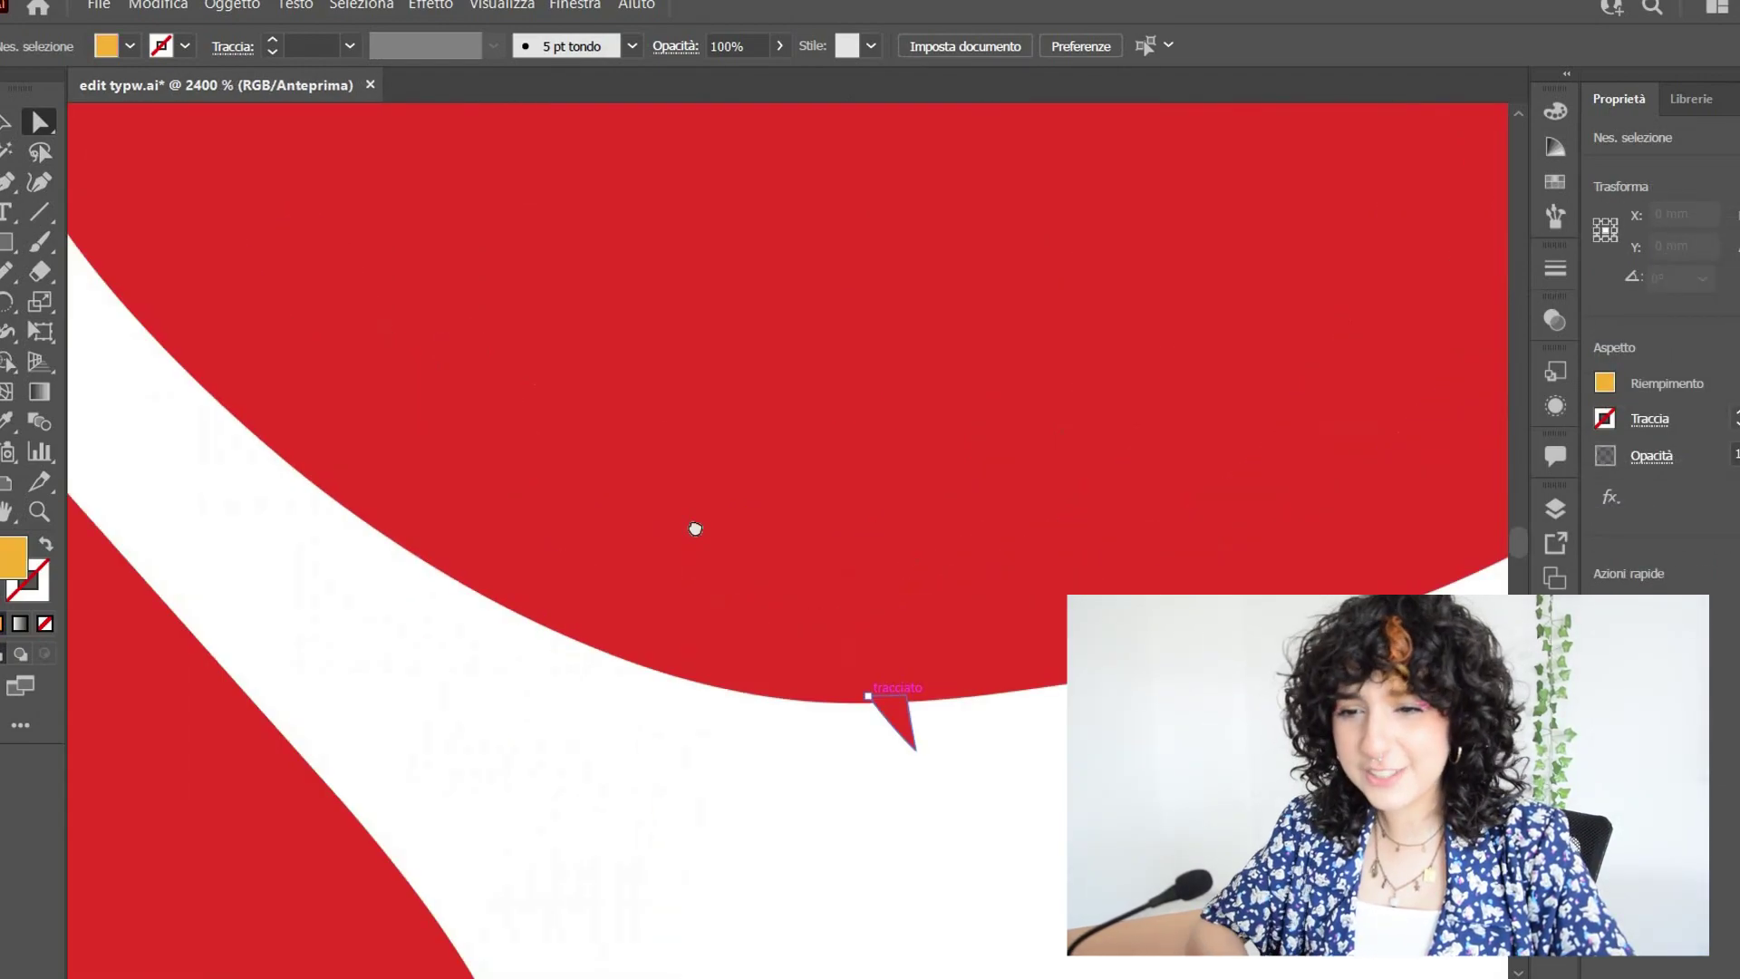
pyautogui.click(880, 574)
pyautogui.press('Delete')
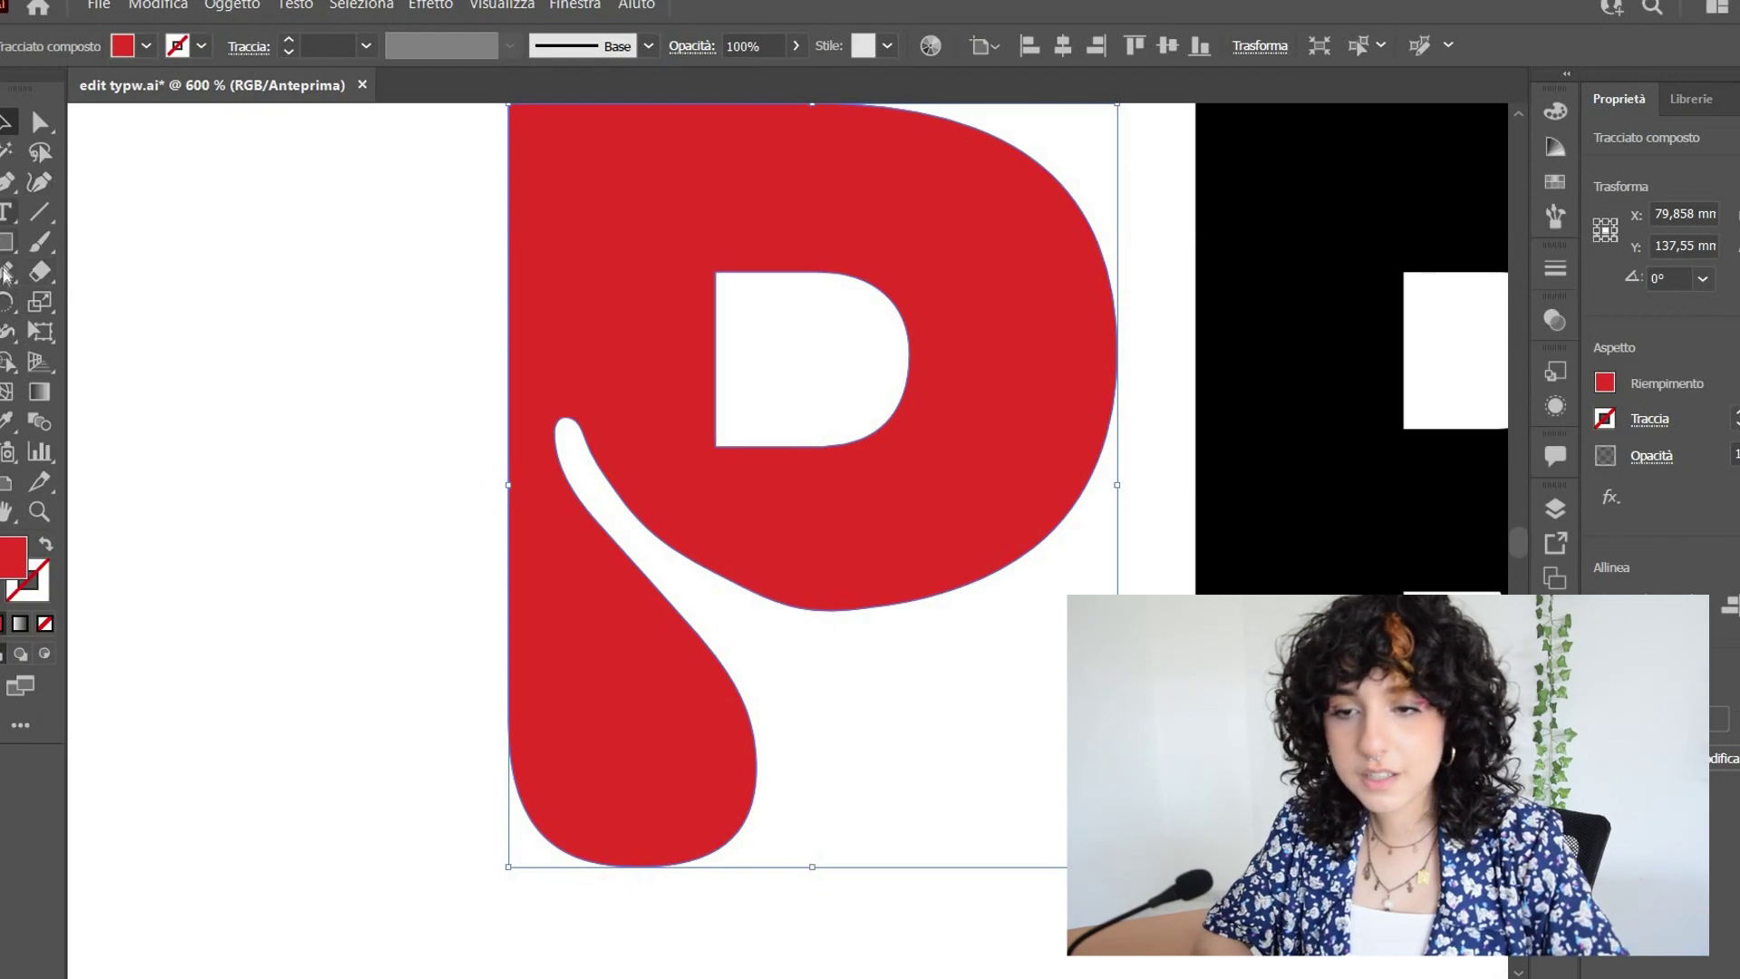
pyautogui.click(7, 272)
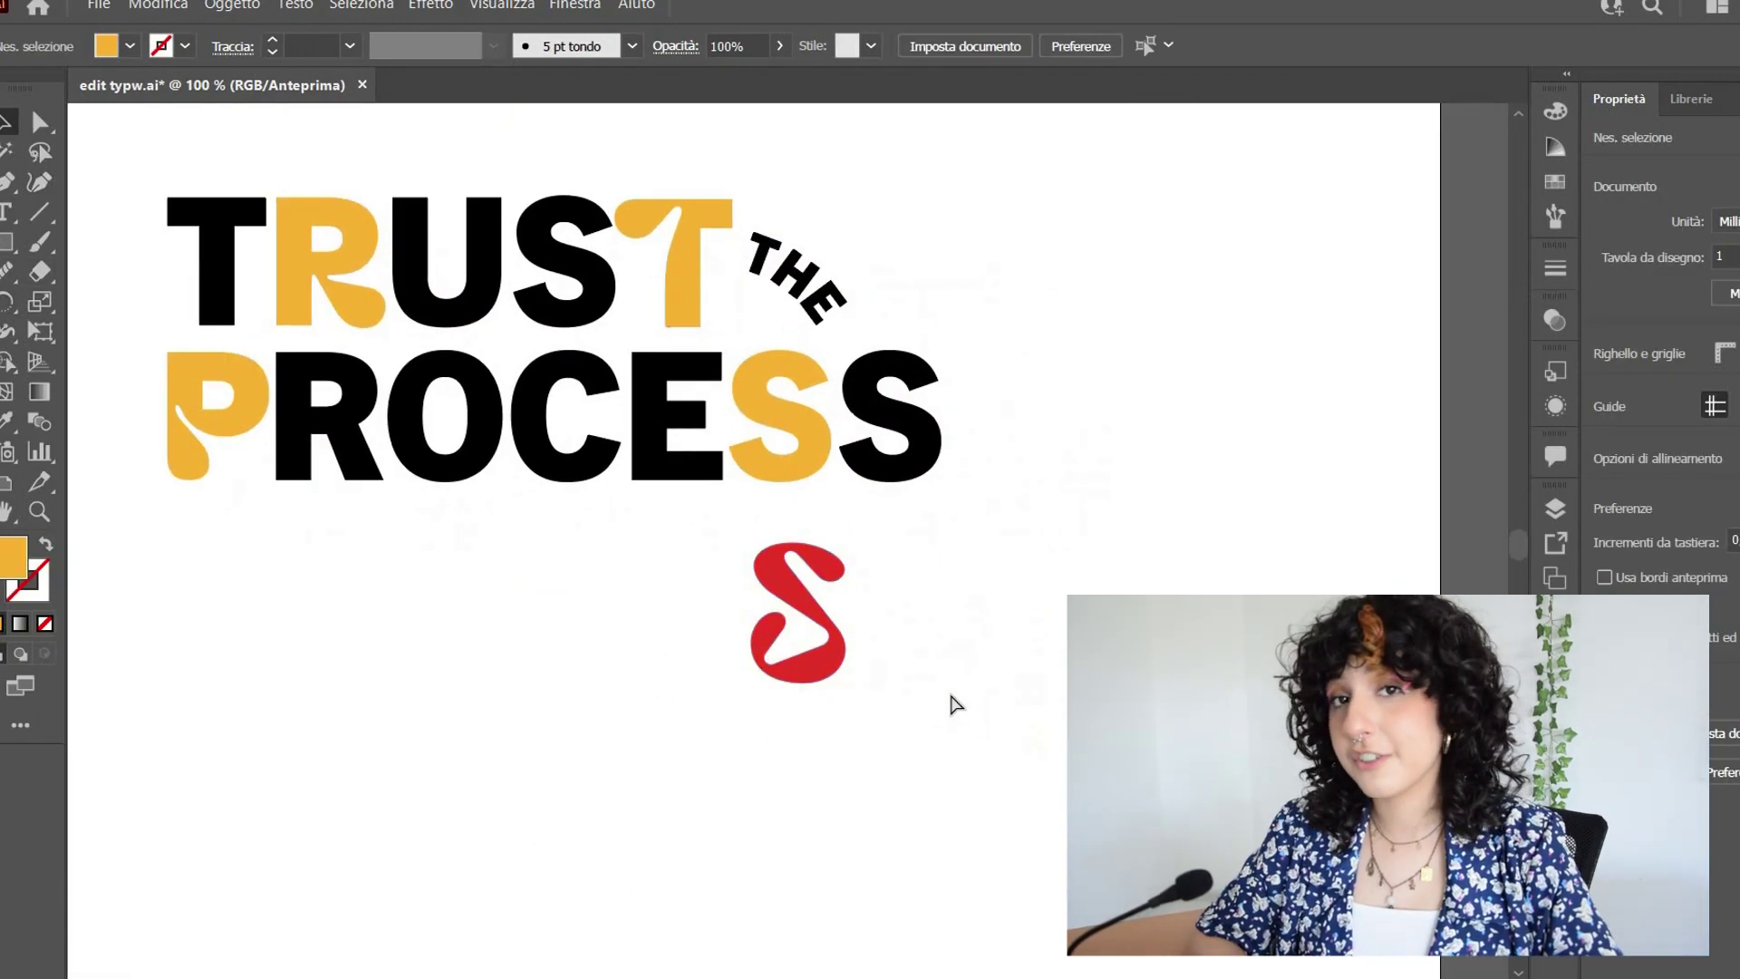
# Move and rotate the red S shape onto the yellow S and merge them with Shape Builder.
pyautogui.hotkey('ctrl', '+')
pyautogui.hotkey('ctrl', '+')
pyautogui.hotkey('ctrl', '+')
pyautogui.hotkey('ctrl', '+')
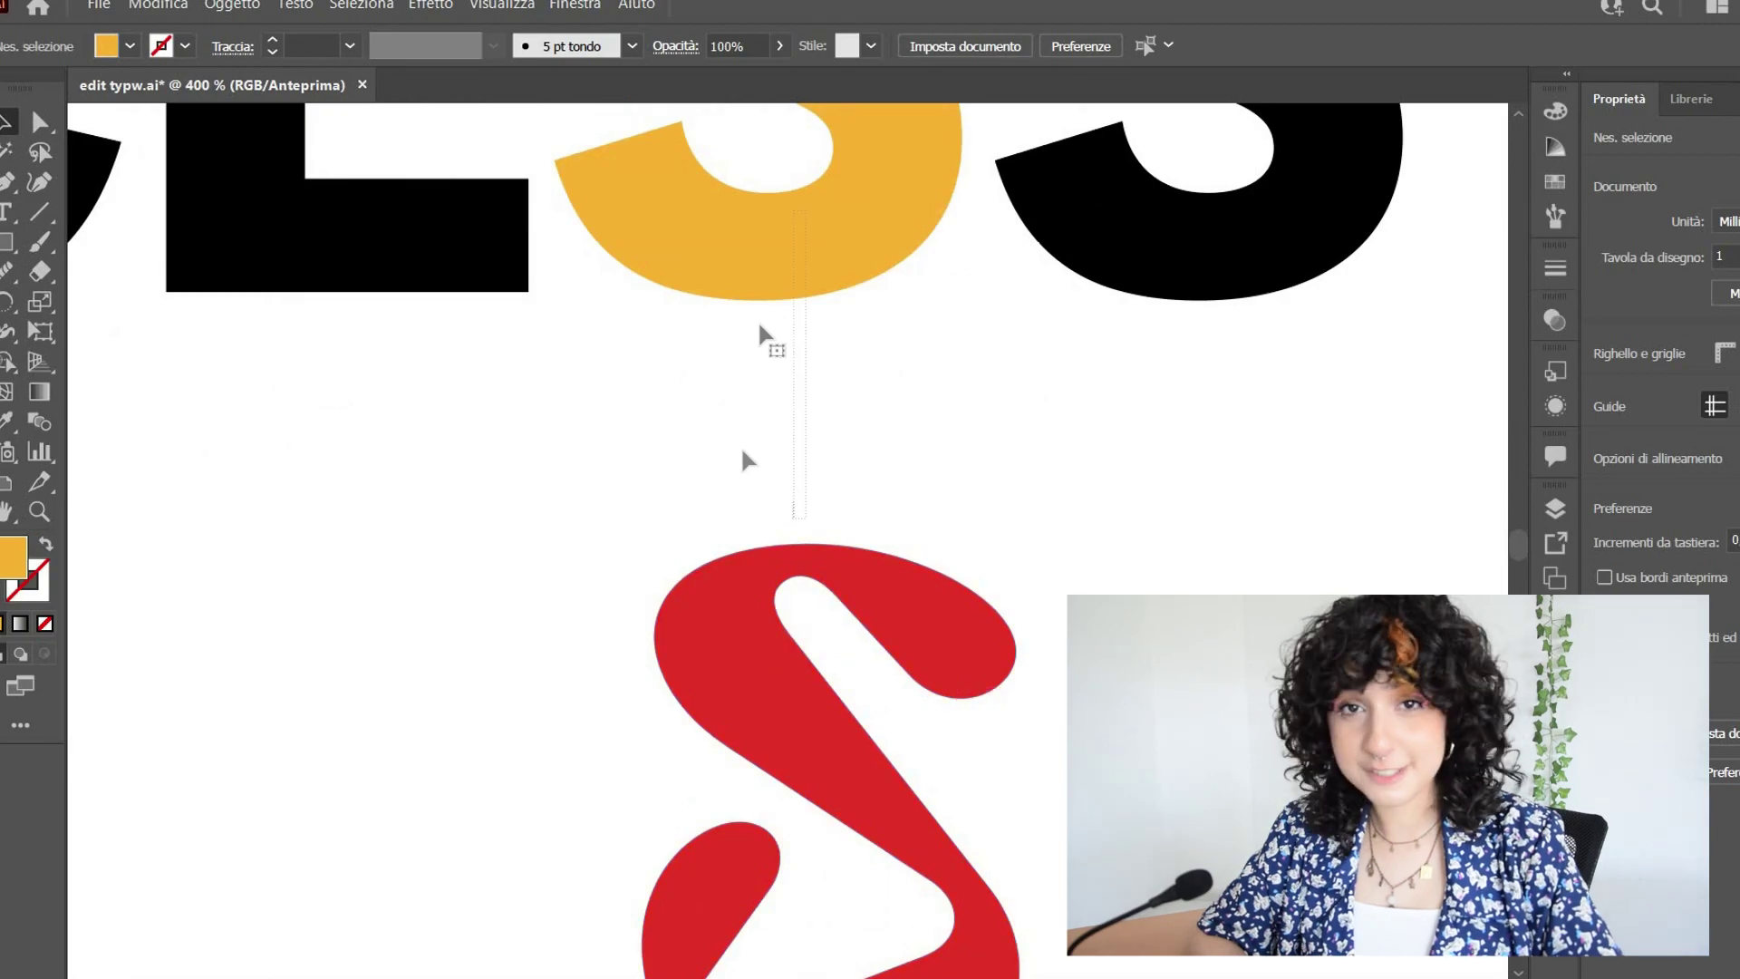
pyautogui.moveTo(765, 697); pyautogui.dragTo(765, 330)
pyautogui.hotkey('ctrl', '+')
pyautogui.moveTo(1088, 886); pyautogui.dragTo(1057, 831)
pyautogui.moveTo(970, 797); pyautogui.dragTo(1006, 843)
pyautogui.hotkey('shift', 'm')
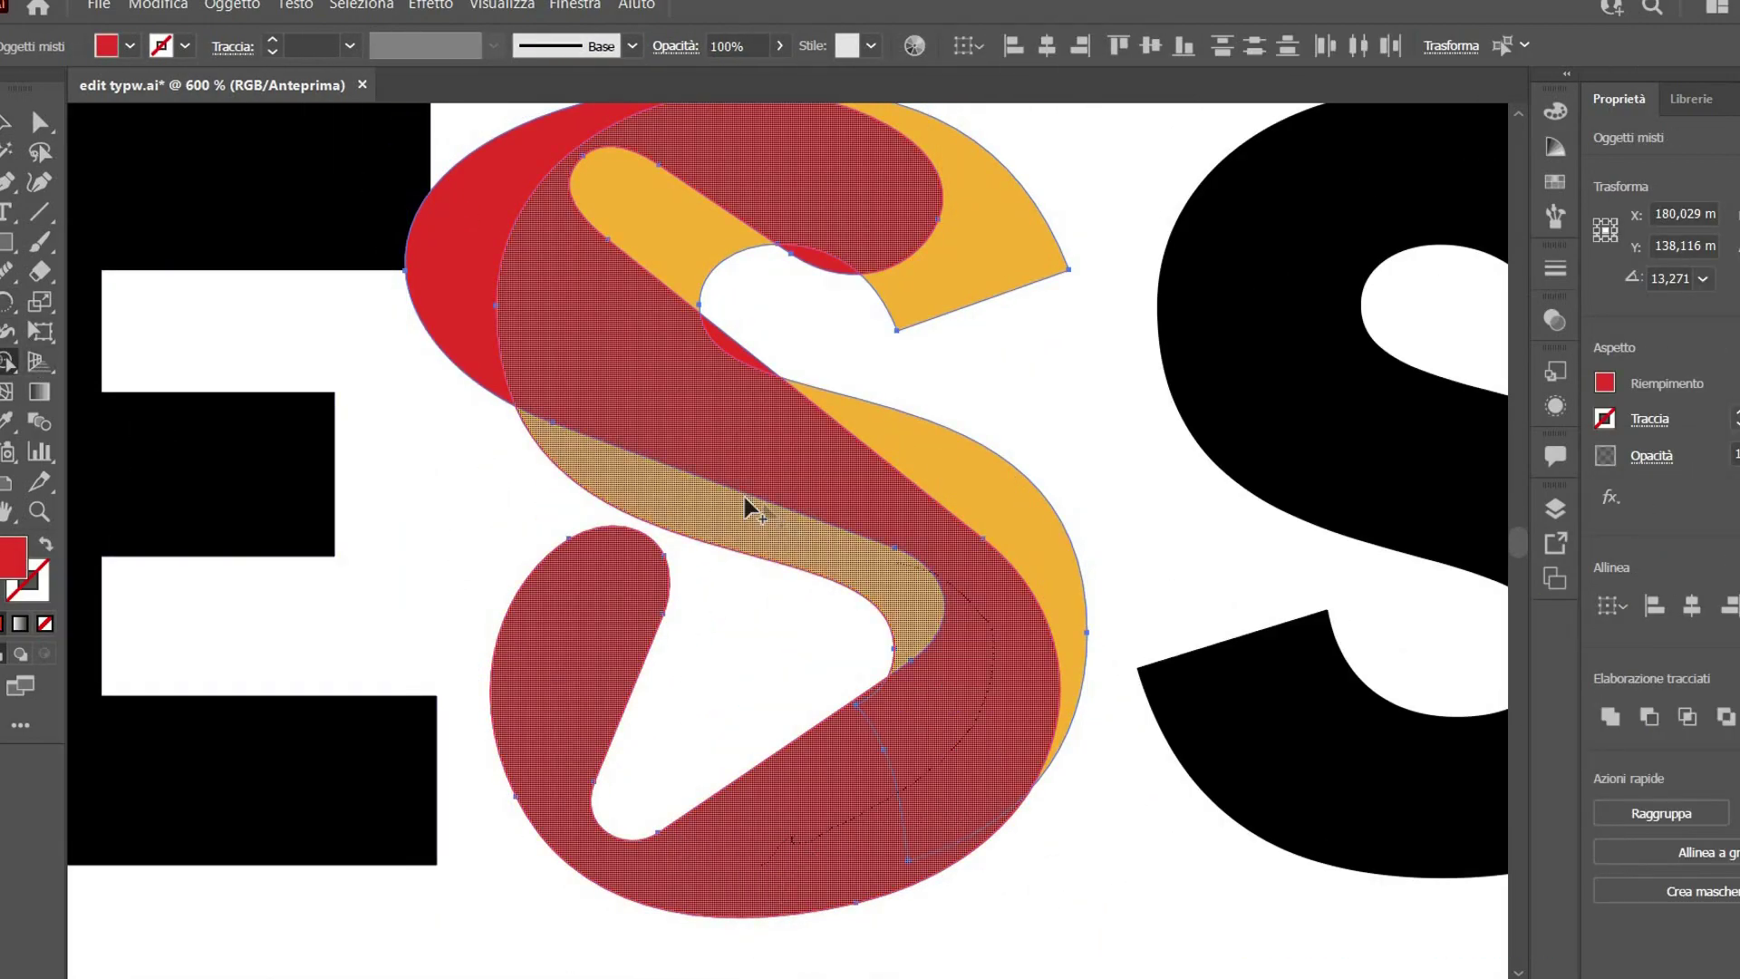
pyautogui.moveTo(594, 335); pyautogui.dragTo(725, 217)
# Check the merged red S against the whole artboard and reselect it for Pencil edits.
pyautogui.keyDown('alt'); pyautogui.click(450, 497); pyautogui.keyUp('alt')
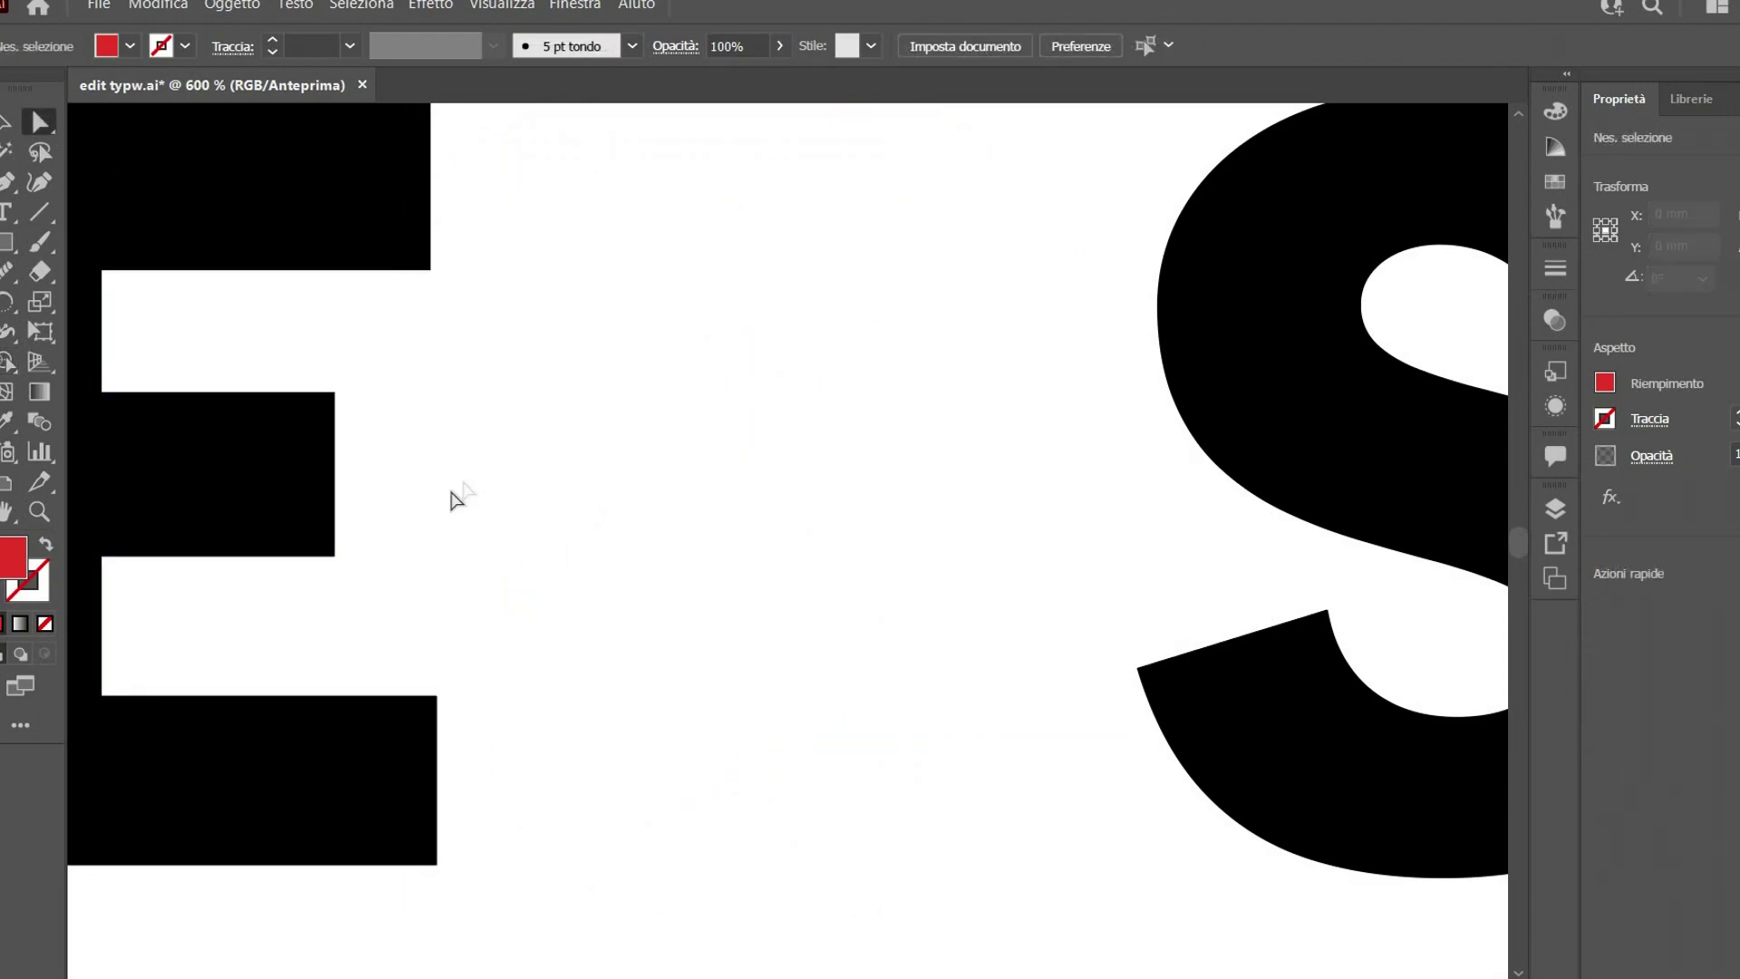
pyautogui.press('a')
pyautogui.click(918, 686)
pyautogui.press('n')
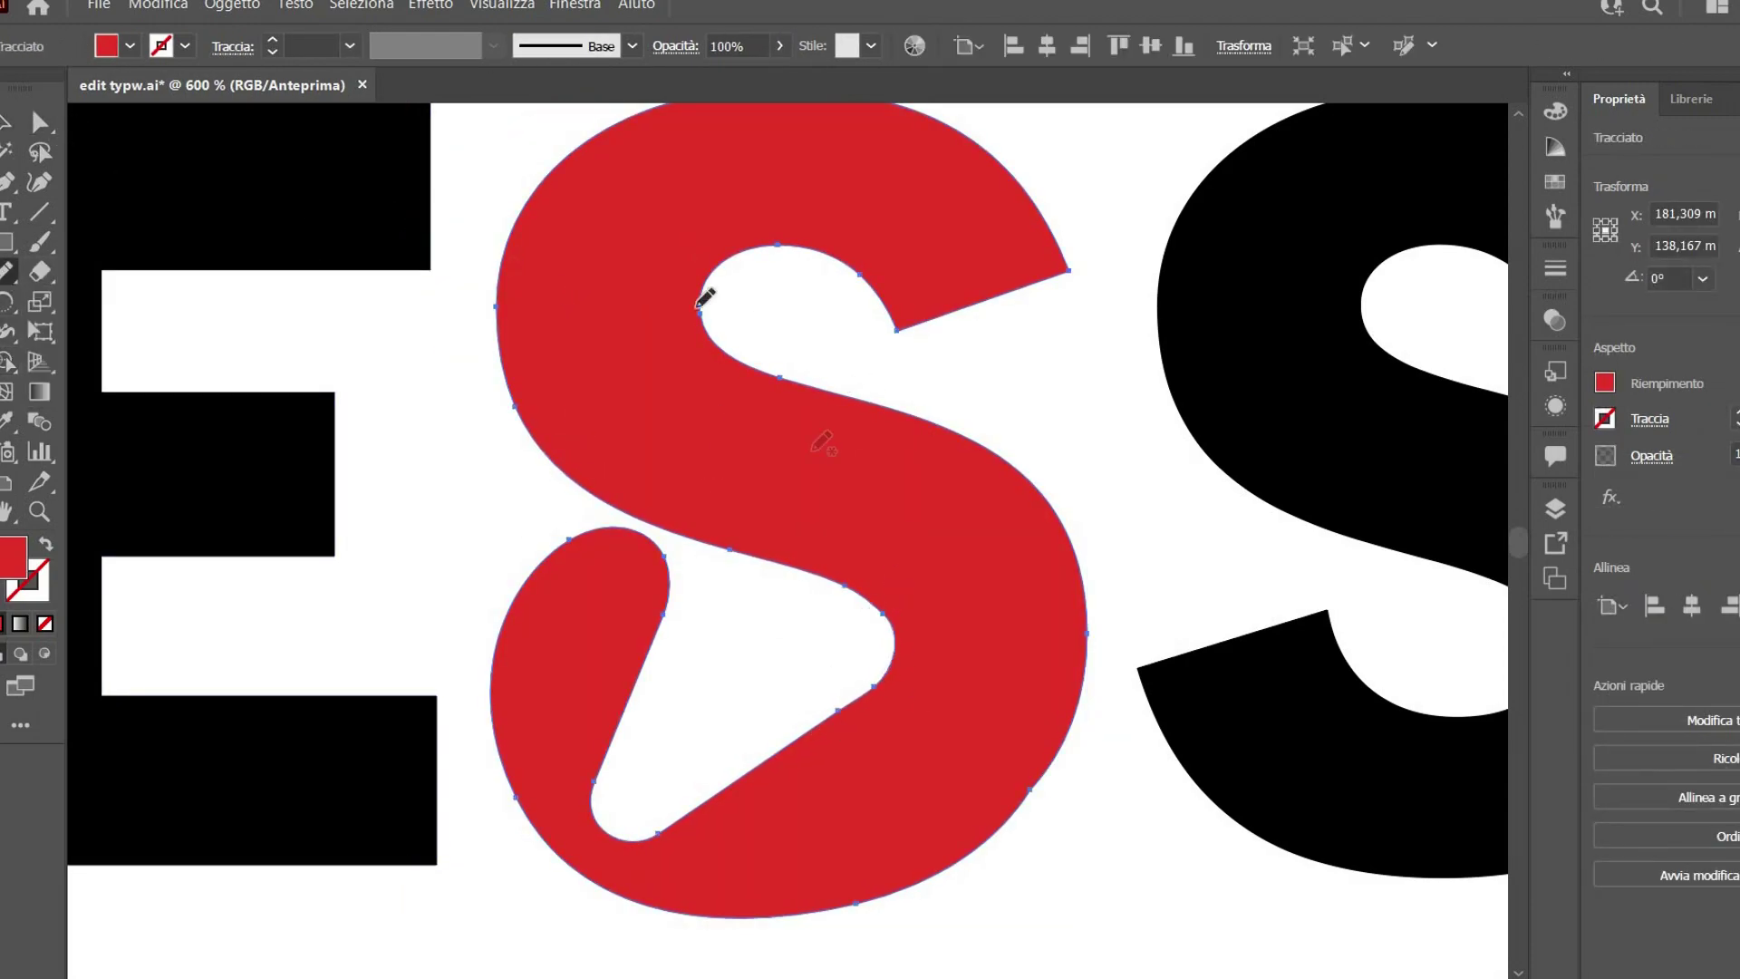
pyautogui.press('v')
pyautogui.click(1142, 525)
pyautogui.hotkey('ctrl', '0')
pyautogui.hotkey('ctrl', '+')
pyautogui.hotkey('ctrl', '+')
pyautogui.hotkey('ctrl', '+')
pyautogui.hotkey('ctrl', '+')
pyautogui.hotkey('ctrl', '+')
pyautogui.hotkey('ctrl', '+')
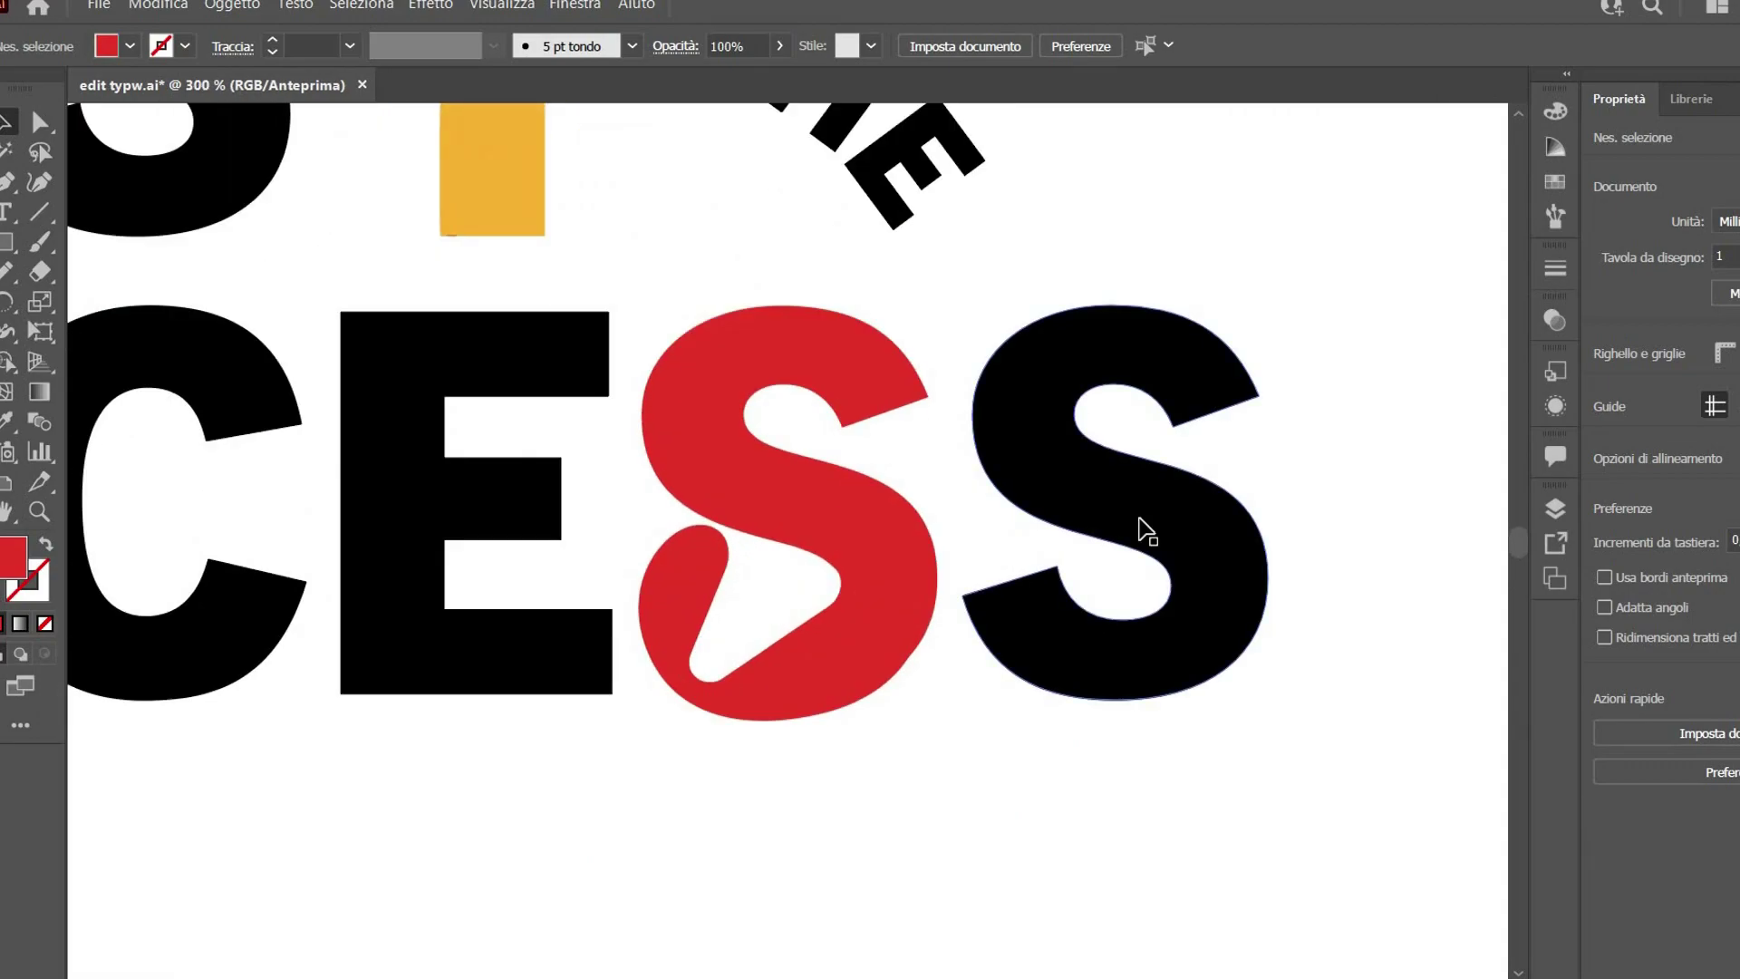
pyautogui.hotkey('ctrl', '+')
pyautogui.hotkey('ctrl', '+')
pyautogui.click(945, 610)
pyautogui.press('n')
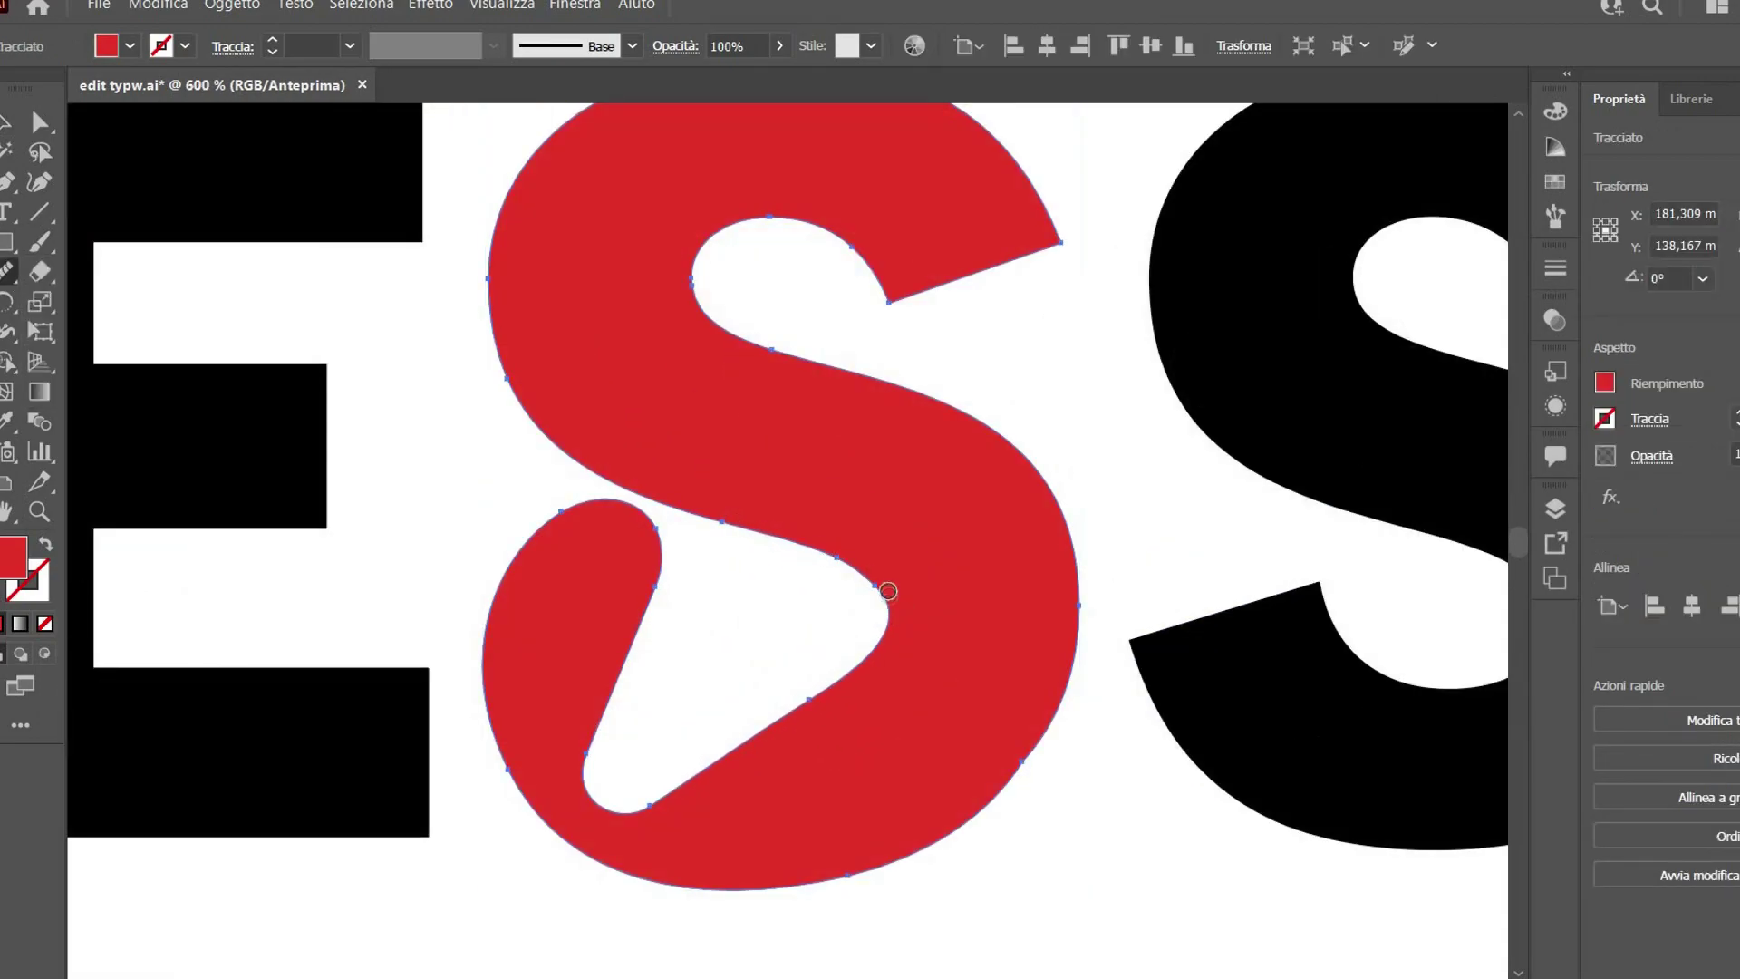